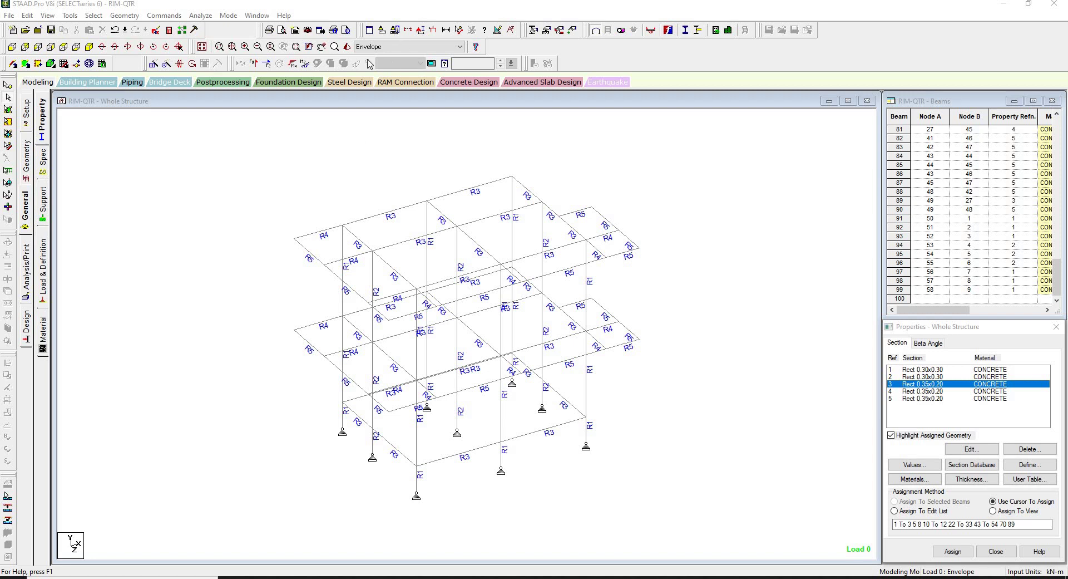
# Inspect the concrete frame in a rendered 3D view from another angle, and close that view.
pyautogui.click(347, 47)
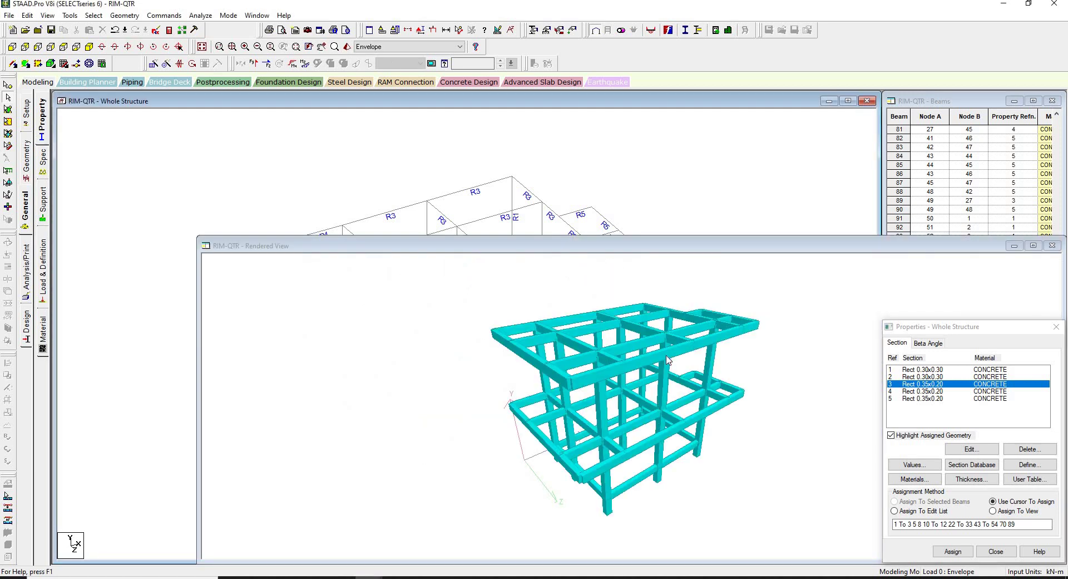
pyautogui.moveTo(669, 323); pyautogui.dragTo(737, 409)
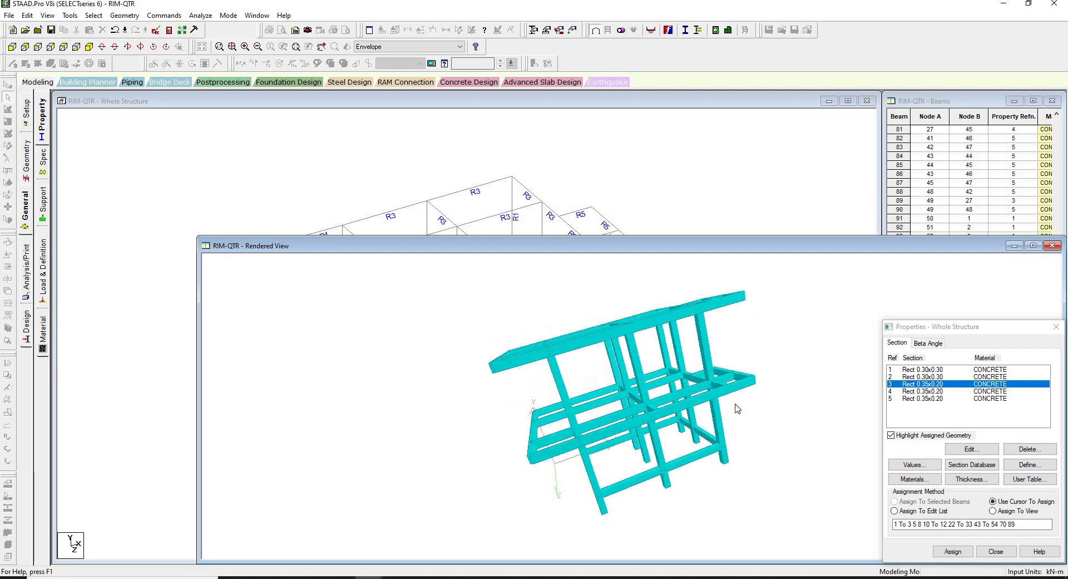
pyautogui.click(1052, 245)
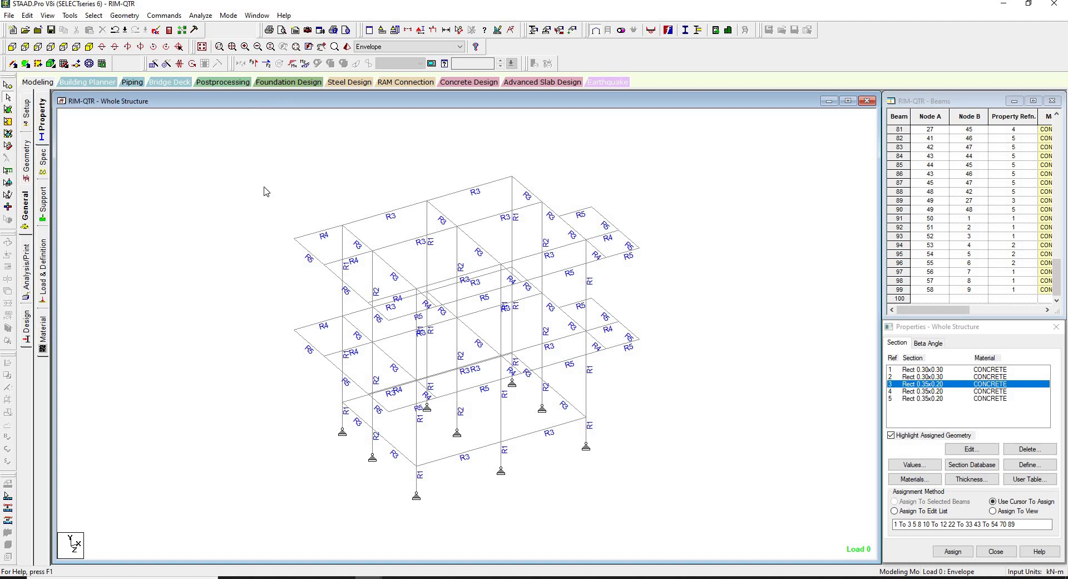
# Include load cases 1 to 10 (E+X through LL) for foundation design with all supports, and launch STAAD.foundation.
pyautogui.click(282, 83)
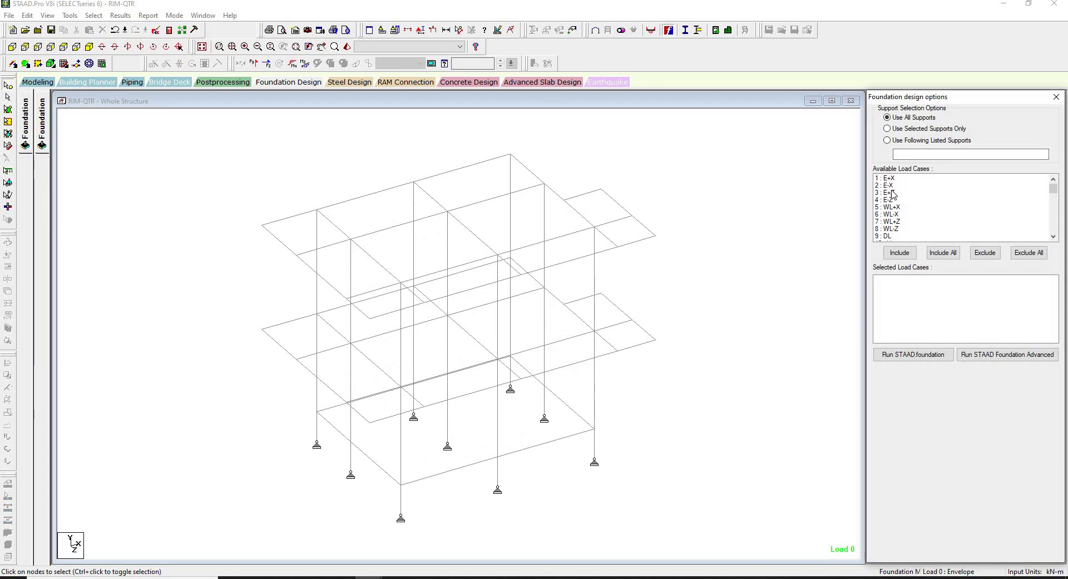
pyautogui.moveTo(895, 179); pyautogui.dragTo(890, 237)
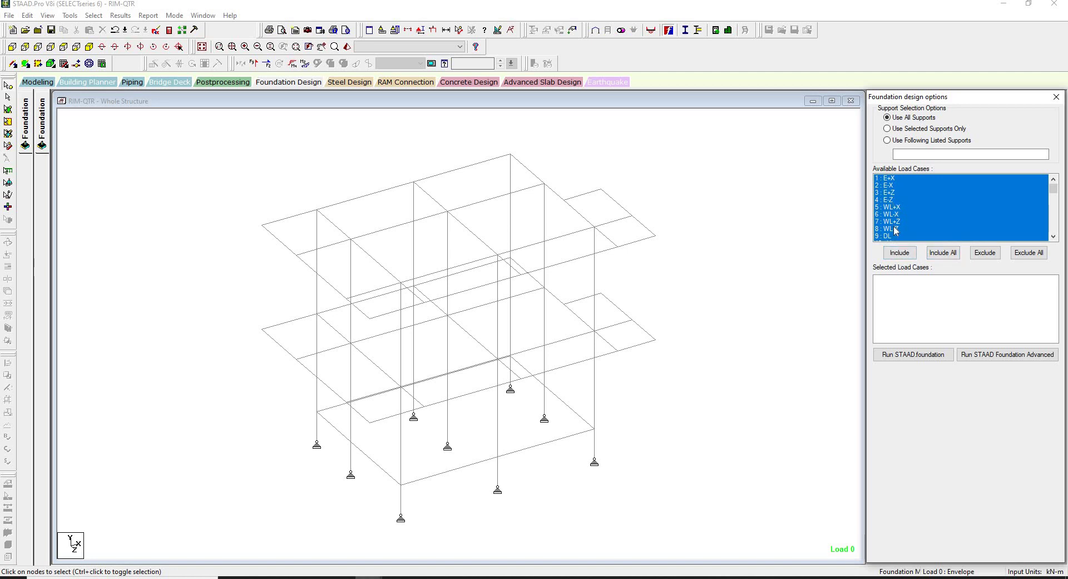
pyautogui.click(899, 253)
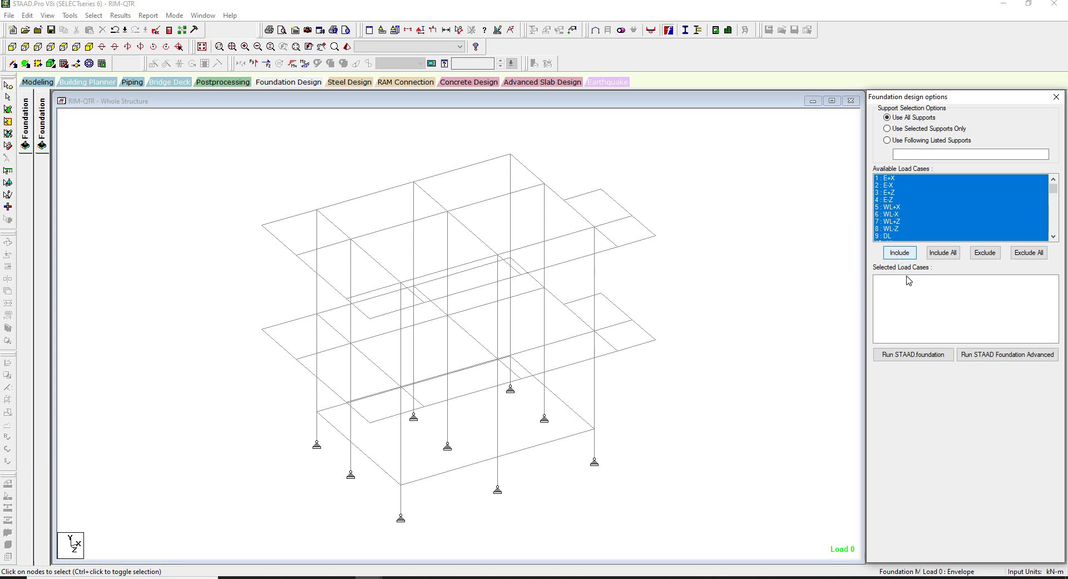
pyautogui.click(935, 361)
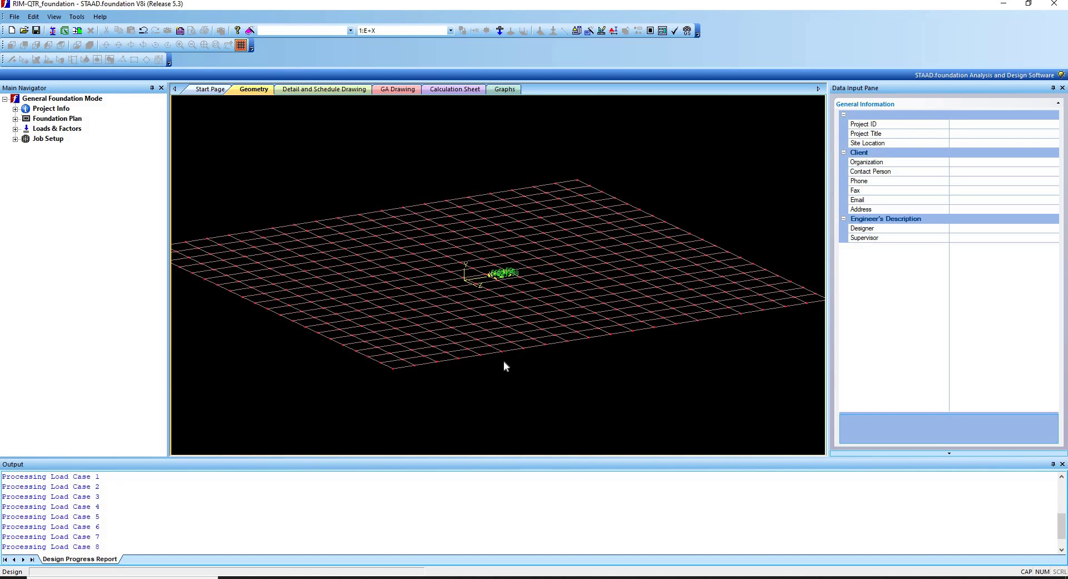
# Examine the imported column supports 50 to 58 and their loads up close in the foundation geometry.
pyautogui.scroll(6, 548, 248)
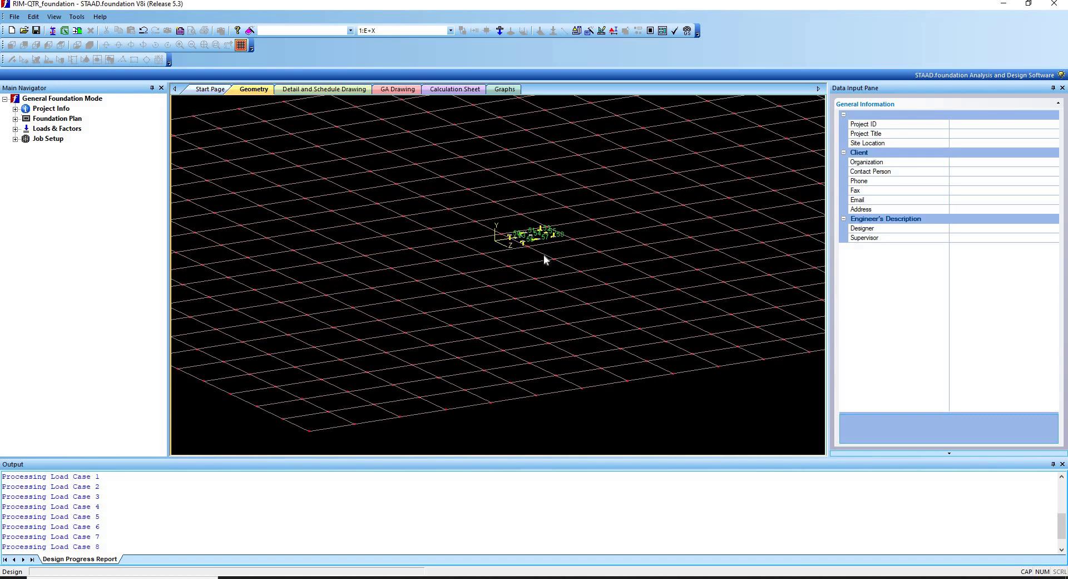
pyautogui.scroll(8, 513, 220)
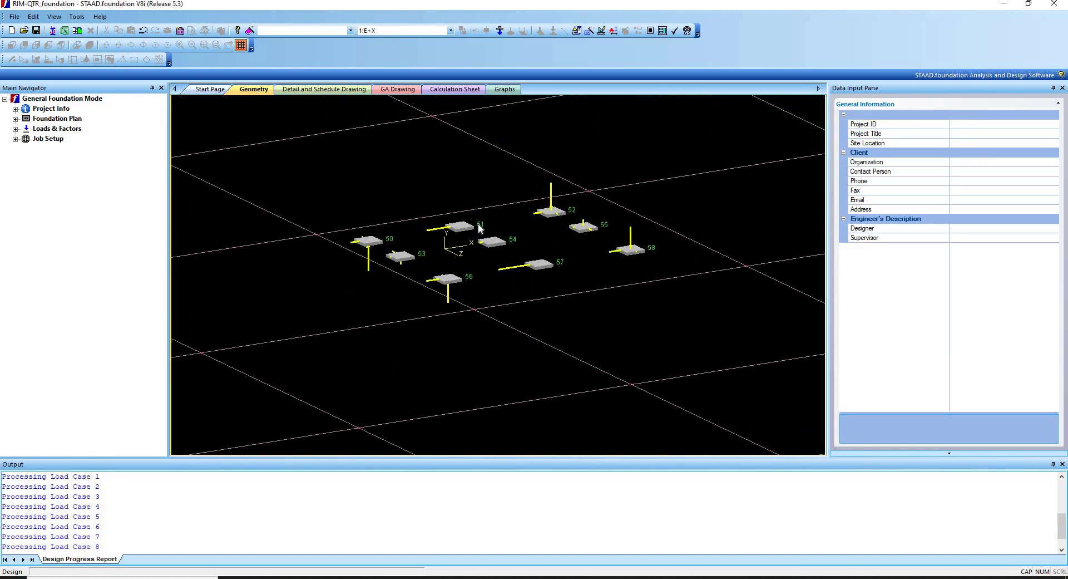
pyautogui.scroll(2, 480, 227)
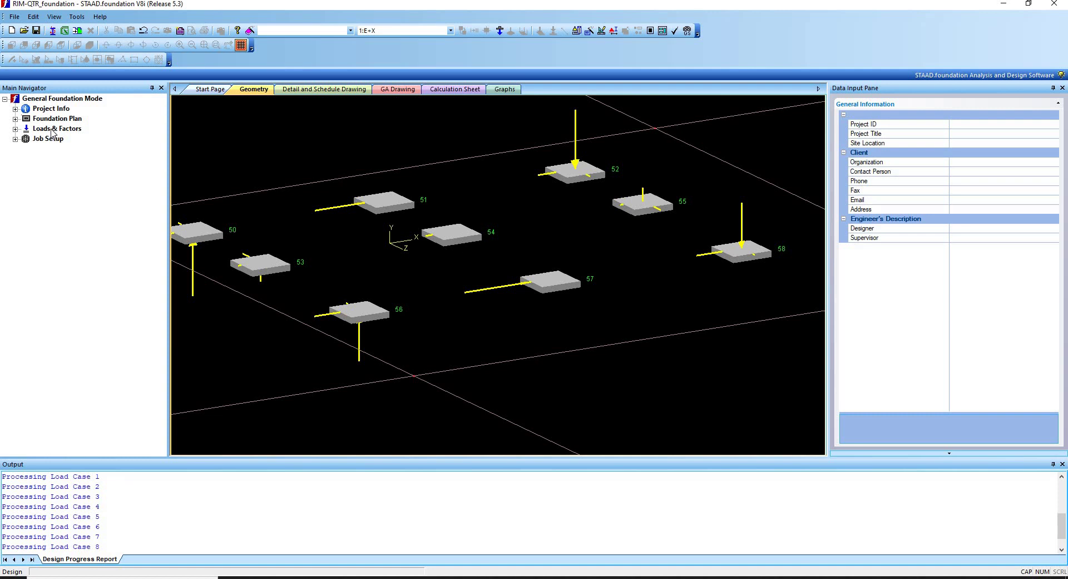
# Review the general information fields for the project and client, from project ID to address, without filling them in.
pyautogui.click(981, 124)
pyautogui.click(982, 135)
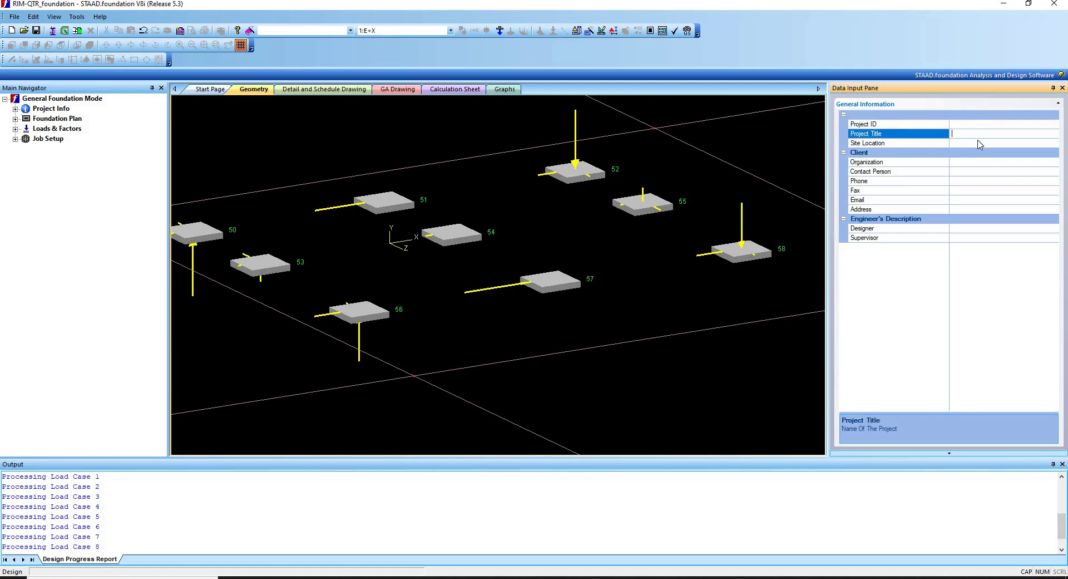
pyautogui.press('Down')
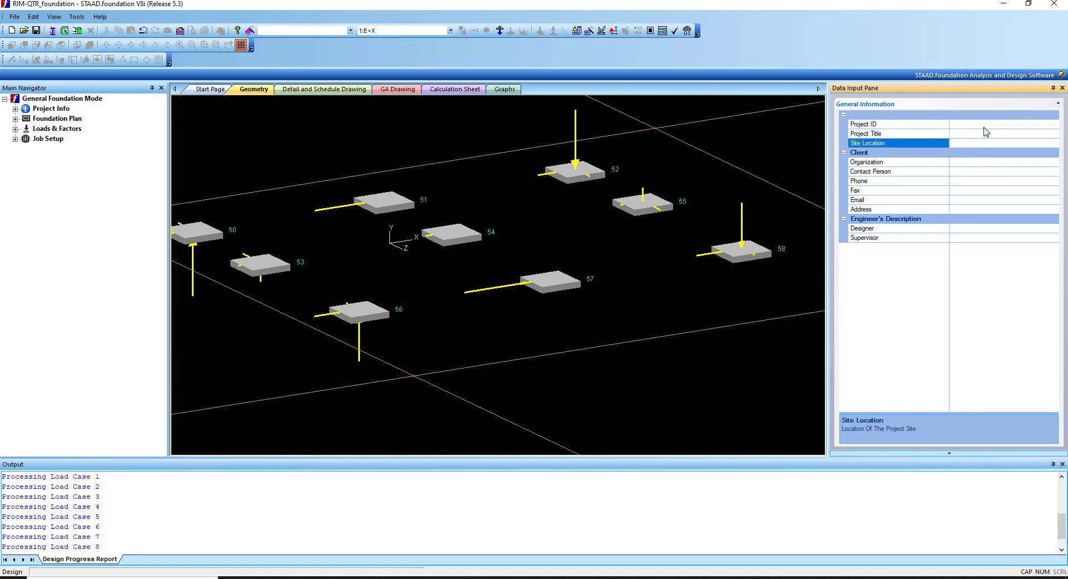
pyautogui.press('Up')
pyautogui.press('Up')
pyautogui.press('Down')
pyautogui.press('Down')
pyautogui.press('Down')
pyautogui.press('Down')
pyautogui.press('Down')
pyautogui.press('Down')
pyautogui.press('Down')
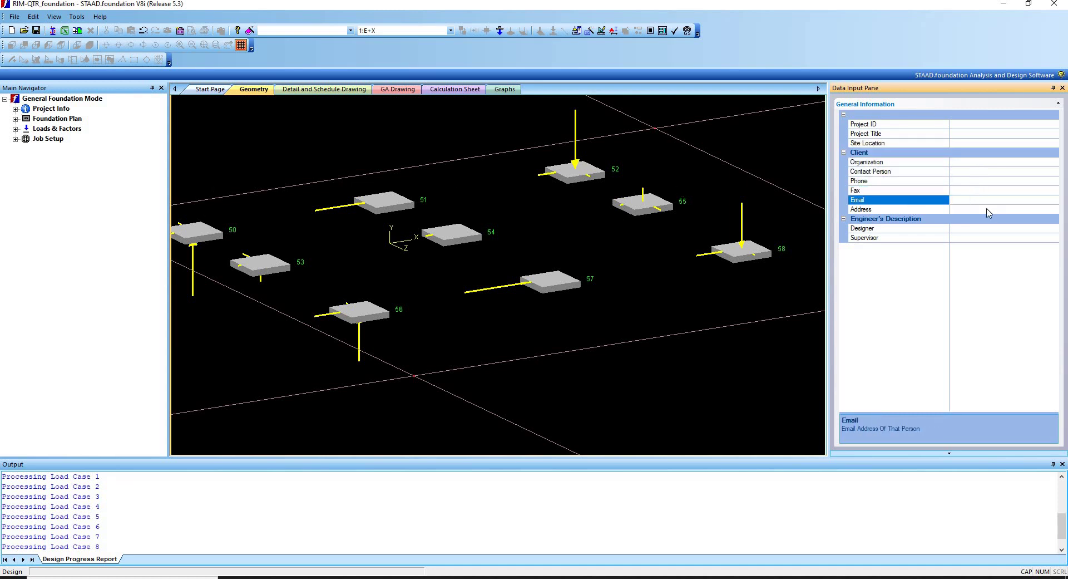
pyautogui.press('Down')
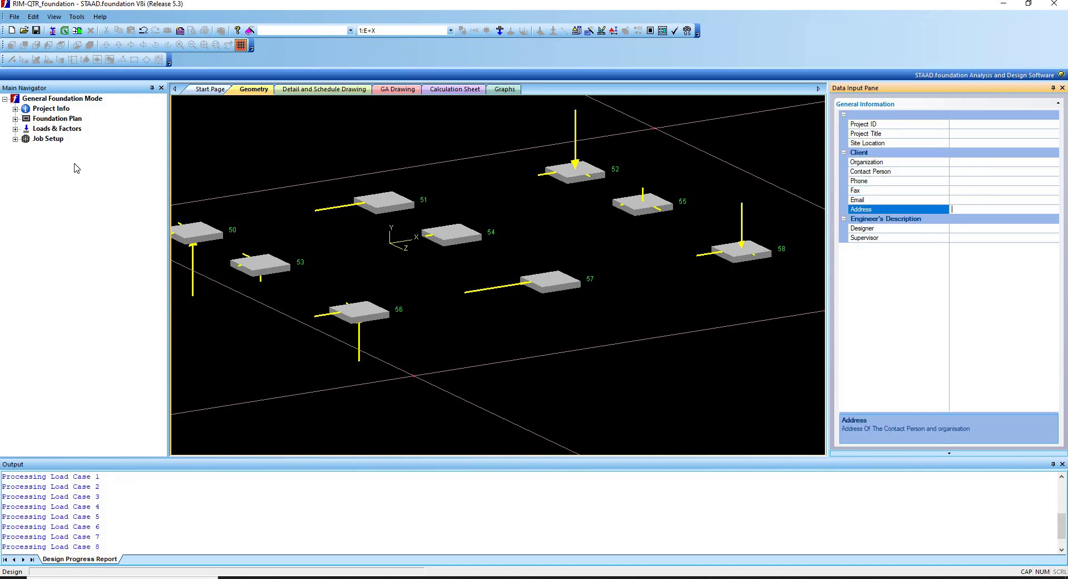
# Examine the column positions and column dimensions in the foundation plan.
pyautogui.click(45, 120)
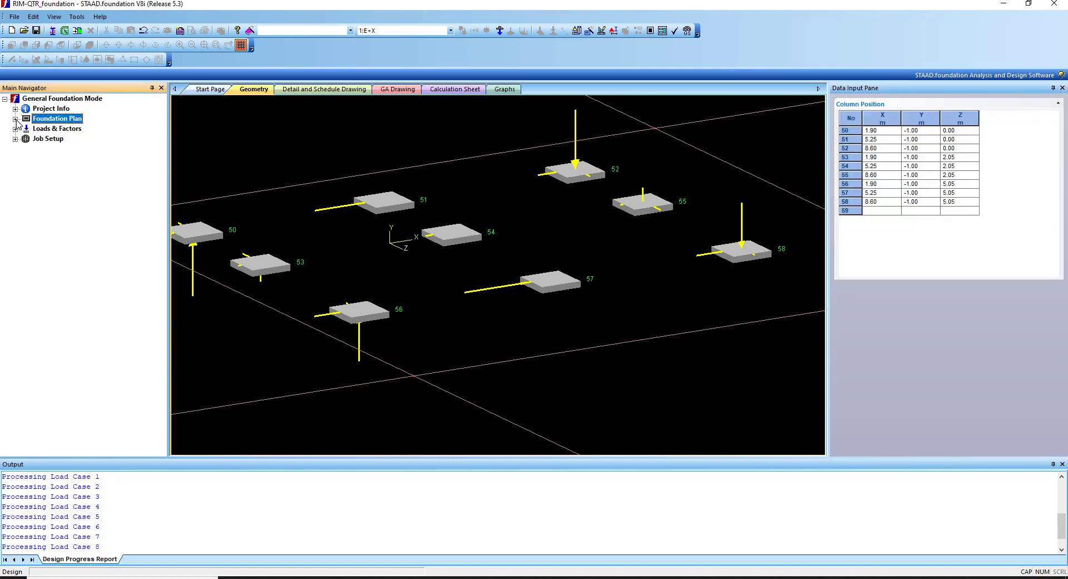
pyautogui.click(16, 118)
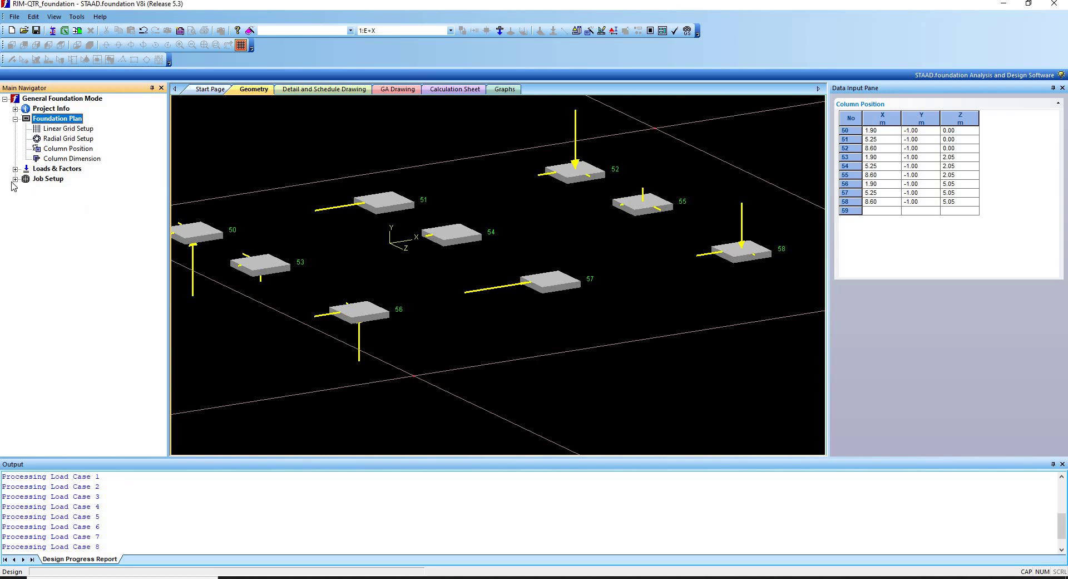
pyautogui.click(72, 159)
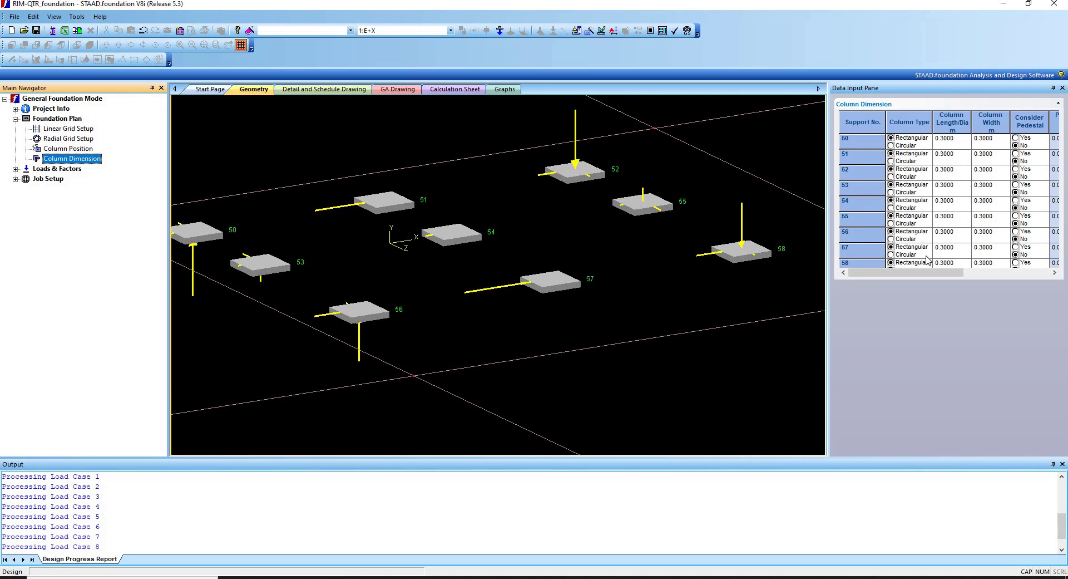
pyautogui.moveTo(919, 276); pyautogui.dragTo(929, 277)
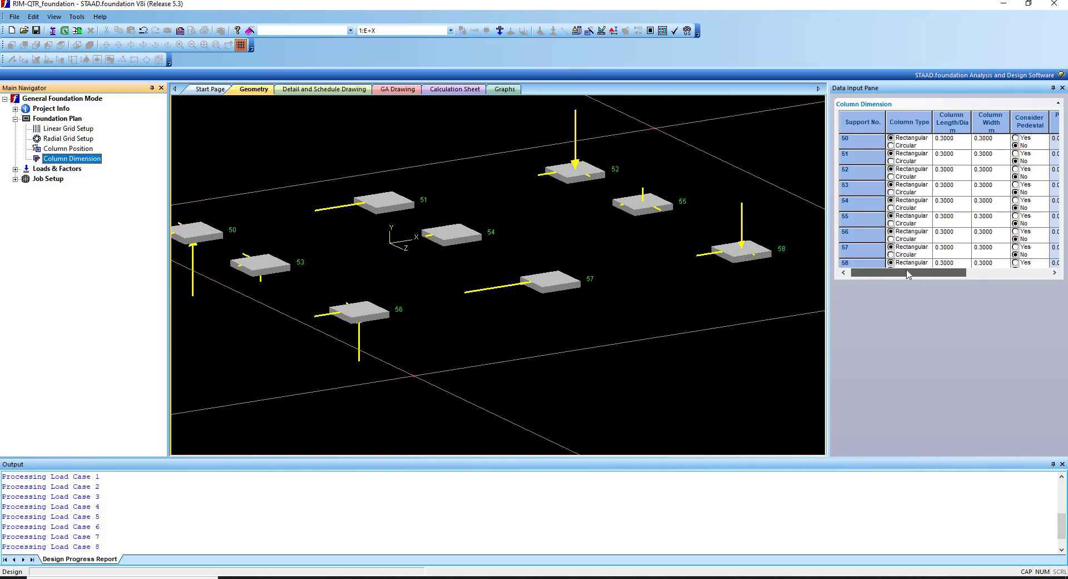
# Set Consider Pedestal to Yes for all columns at supports 50 to 58.
pyautogui.click(1016, 137)
pyautogui.click(1016, 153)
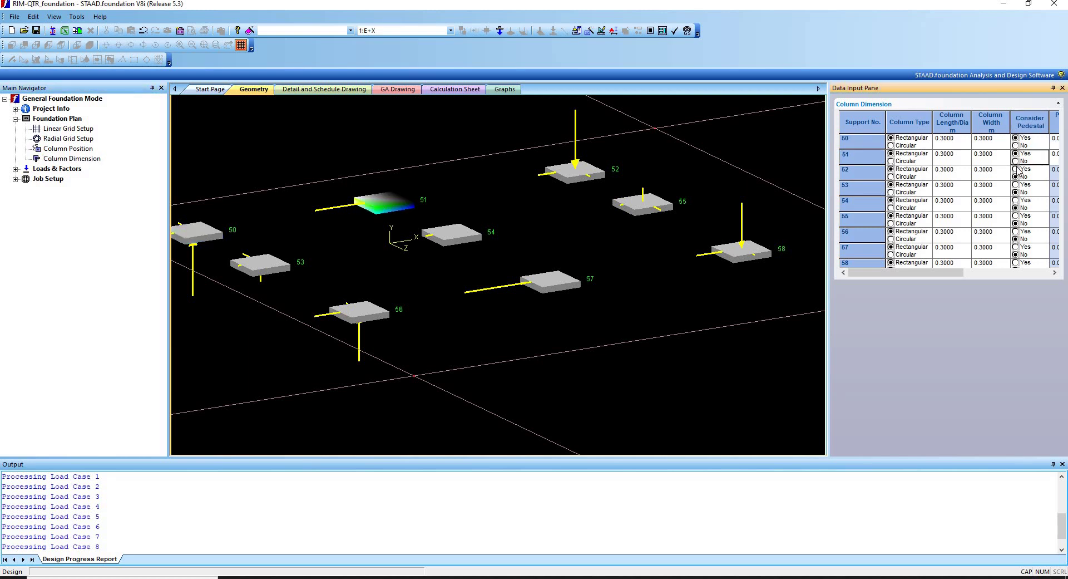
pyautogui.click(1016, 169)
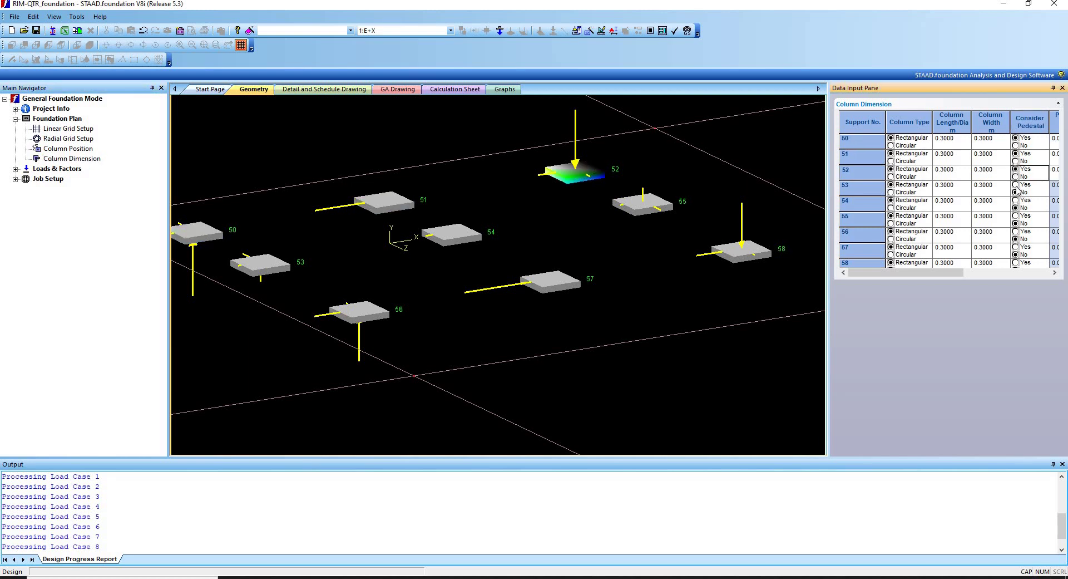
pyautogui.click(1016, 185)
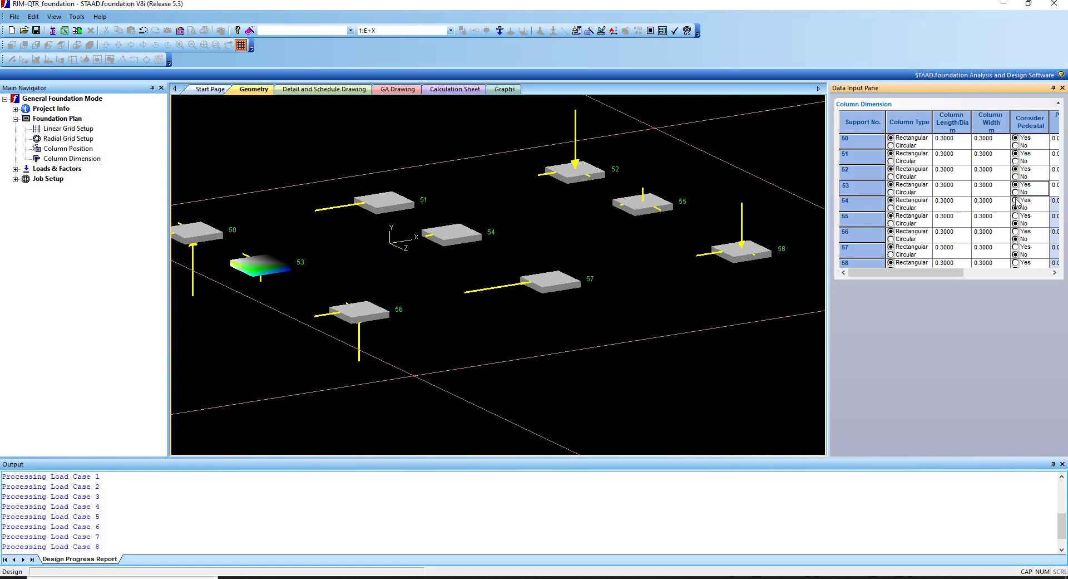
pyautogui.click(1016, 200)
pyautogui.click(1016, 215)
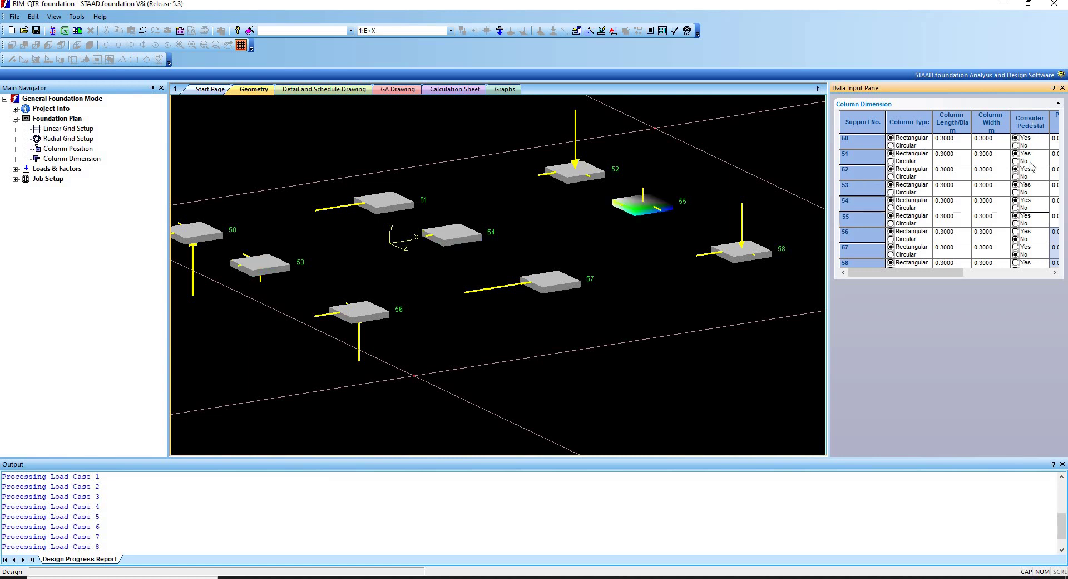
pyautogui.click(1016, 231)
pyautogui.click(1016, 247)
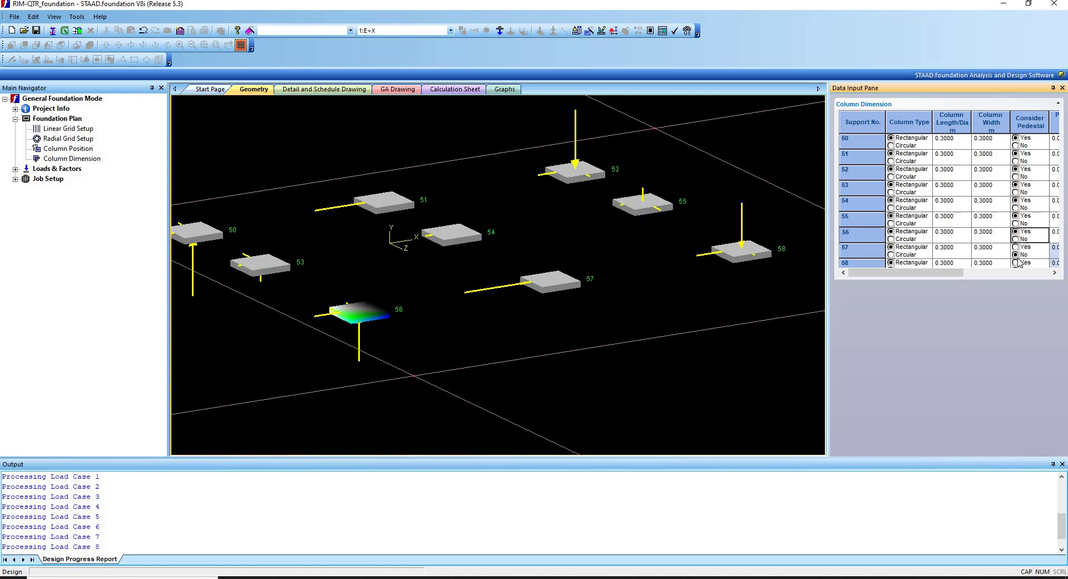
pyautogui.click(1016, 262)
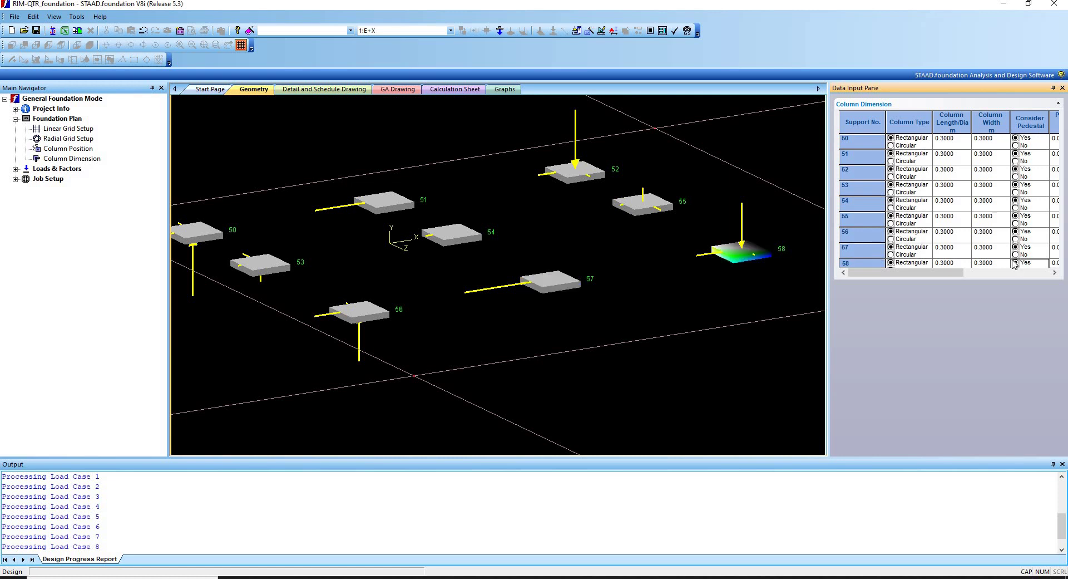
pyautogui.moveTo(945, 272); pyautogui.dragTo(968, 273)
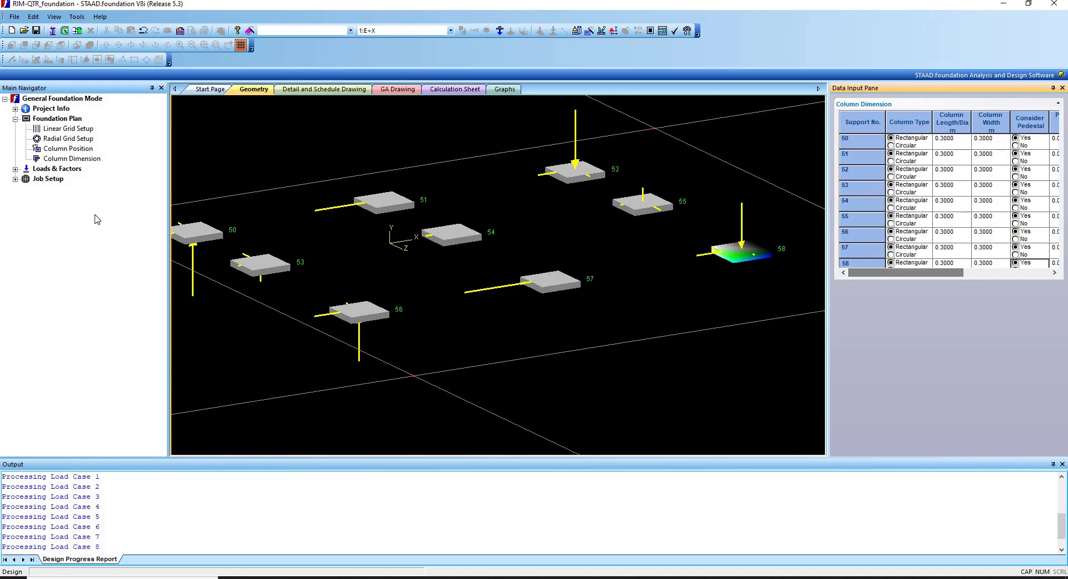
# Examine the column loads of the imported load cases, from E+X to LL, and switch back to STAAD.Pro's foundation design options.
pyautogui.click(15, 170)
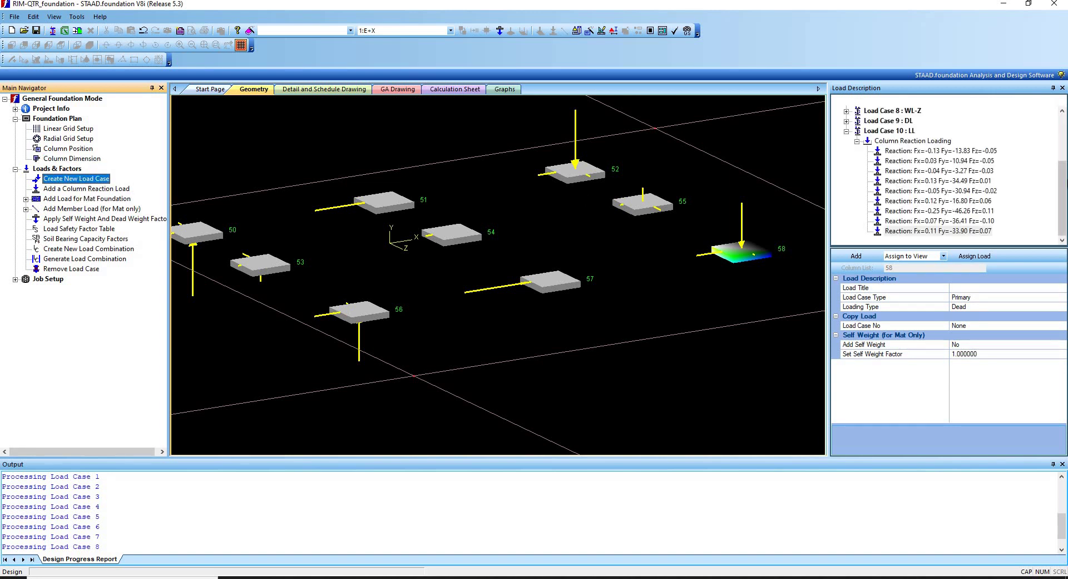
pyautogui.moveTo(1065, 183); pyautogui.dragTo(1064, 137)
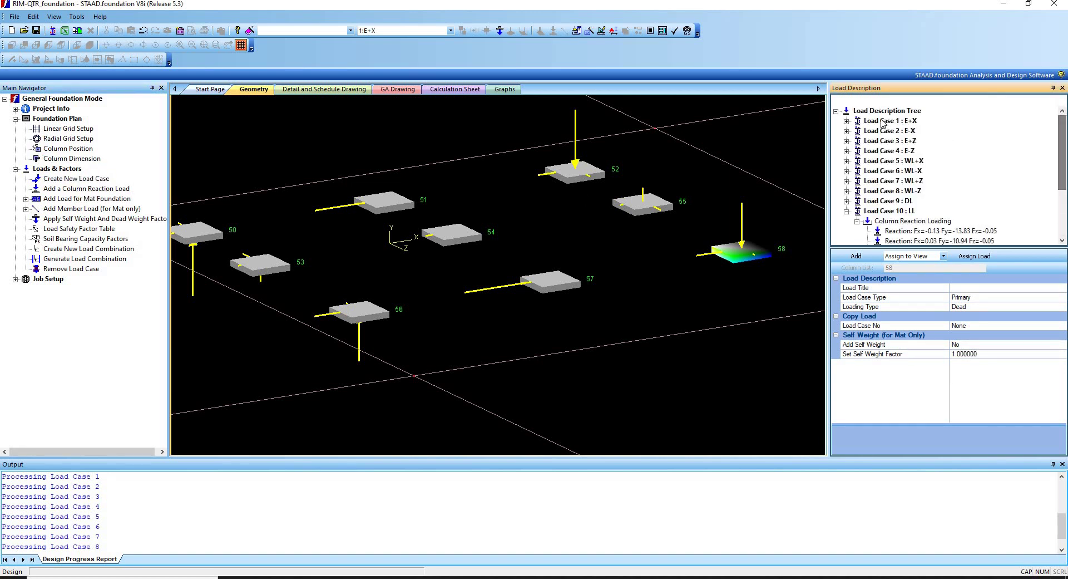
pyautogui.click(945, 214)
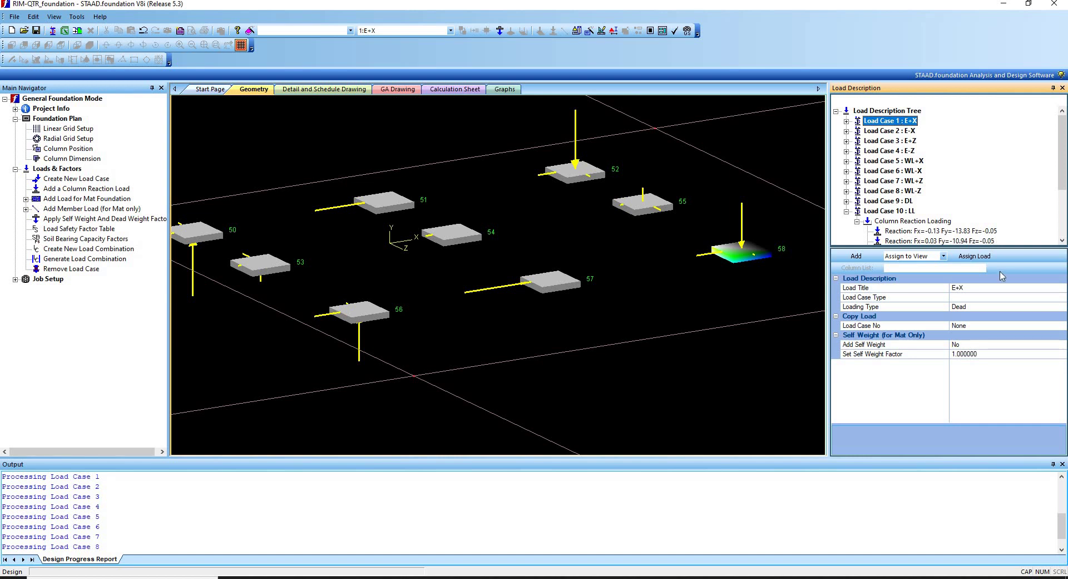
pyautogui.press('Down')
pyautogui.press('Down')
pyautogui.press('Down')
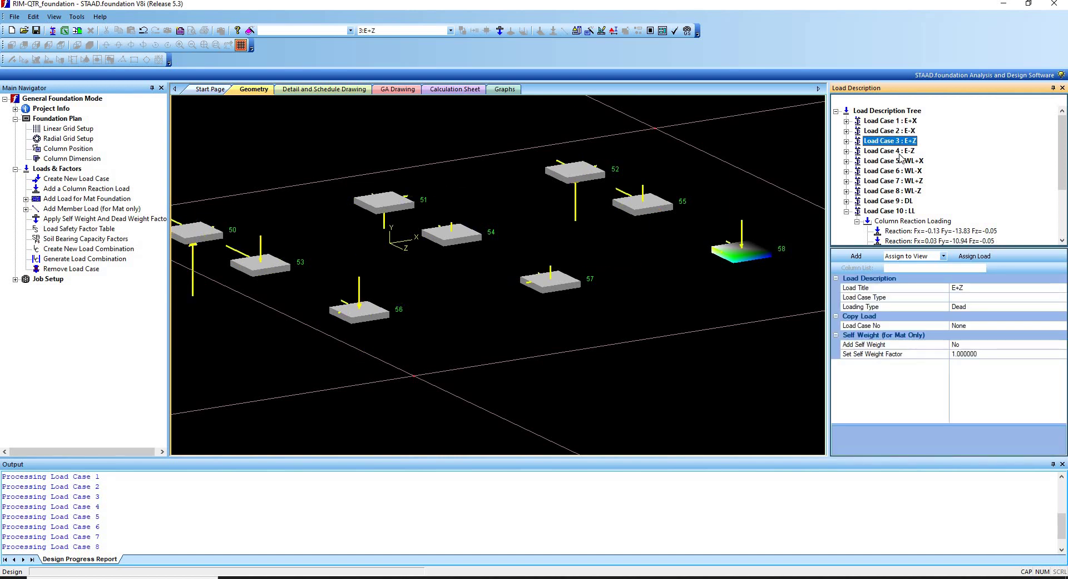
pyautogui.press('Down')
pyautogui.press('Down')
pyautogui.press('Down')
pyautogui.press('Down')
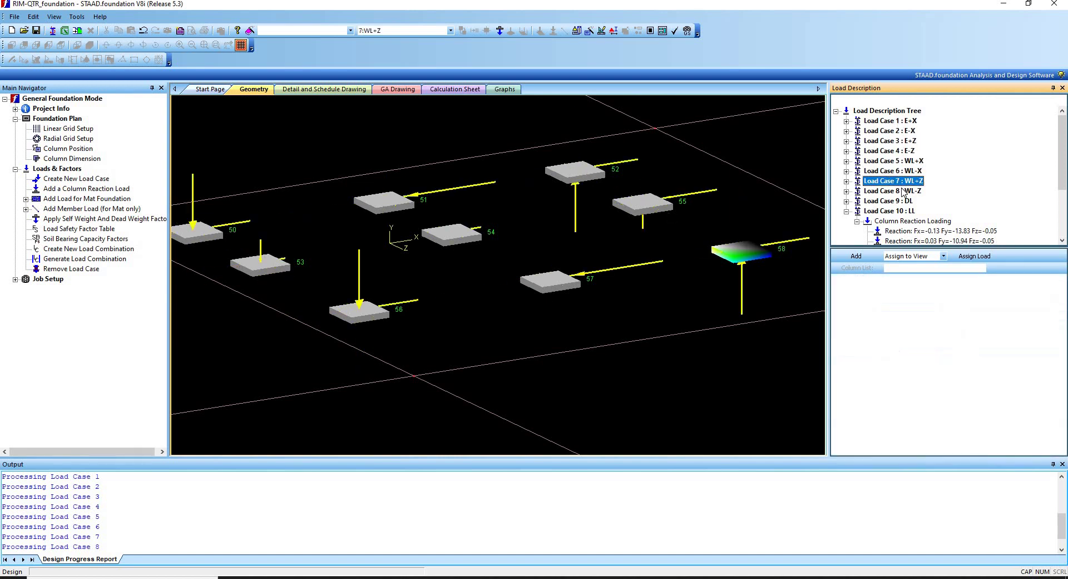
pyautogui.press('Down')
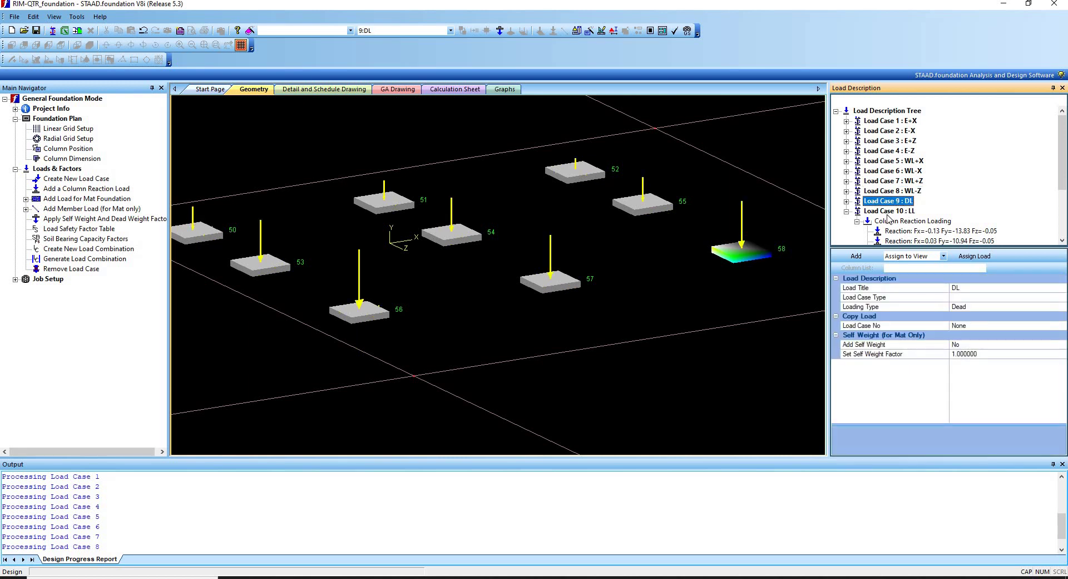
pyautogui.click(846, 211)
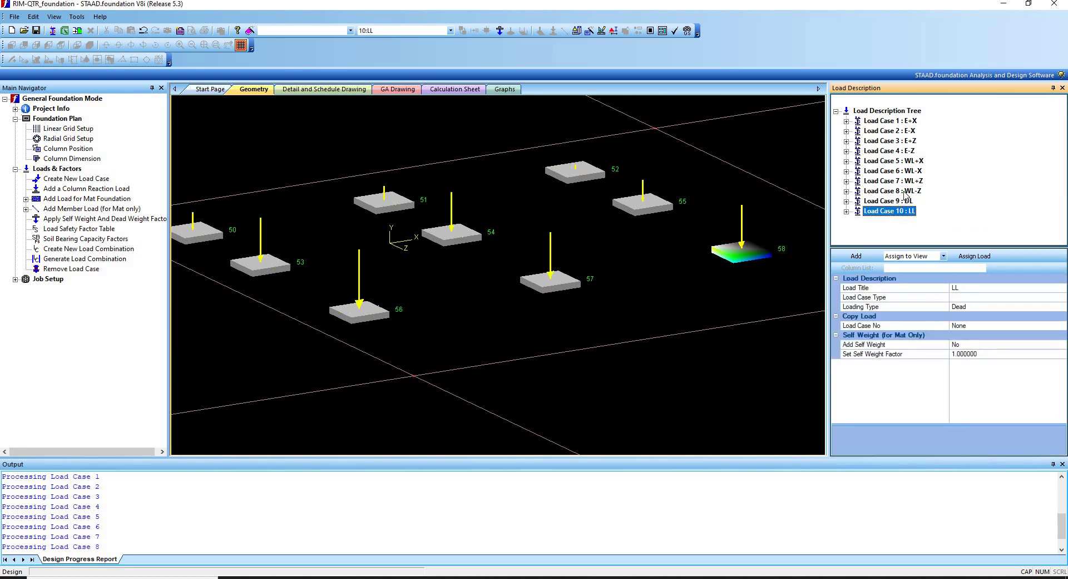
pyautogui.press('Up')
pyautogui.press('Up')
pyautogui.press('Up')
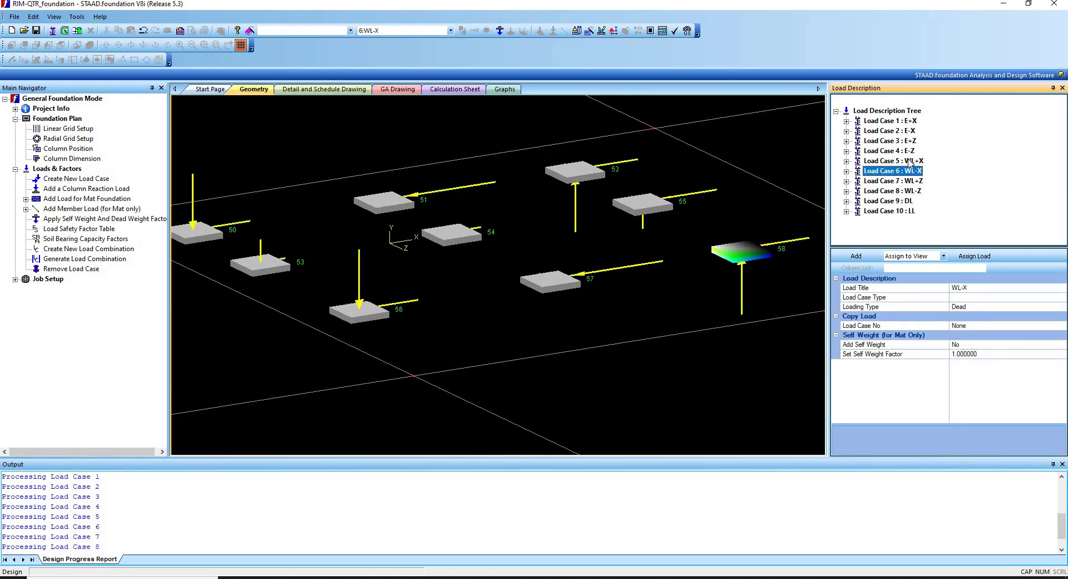
pyautogui.press('Up')
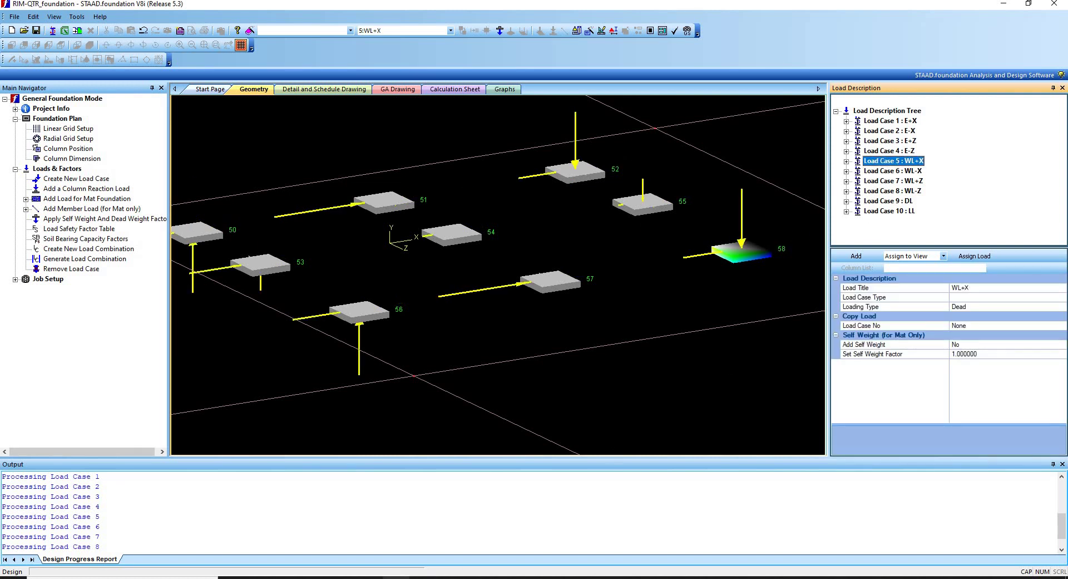
pyautogui.moveTo(384, 577)
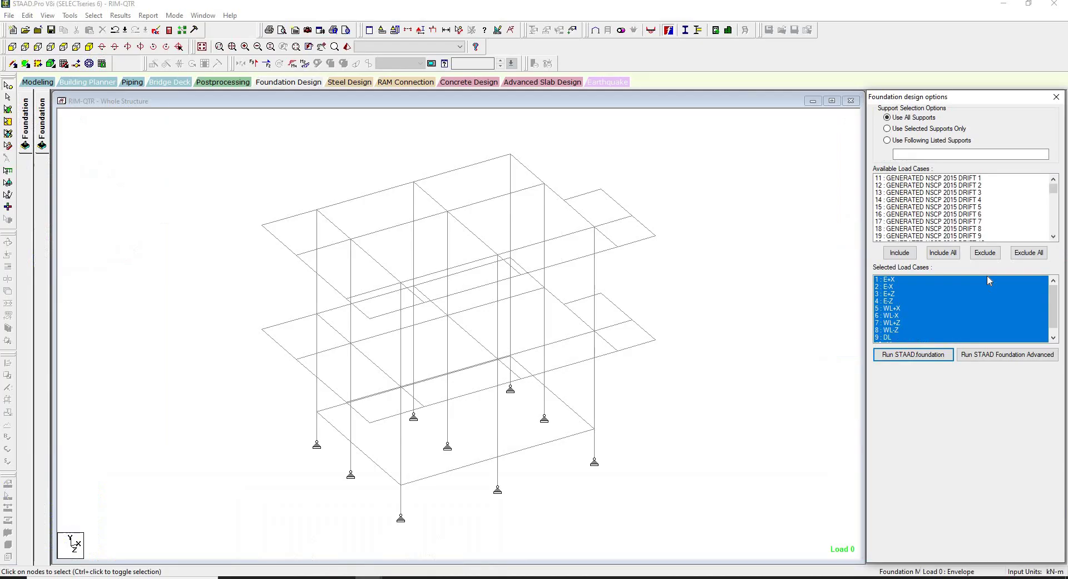
# Review the list of selected load cases from E+X to LL in the foundation design options, and switch back to STAAD.foundation.
pyautogui.click(448, 544)
pyautogui.scroll(-1, 1049, 331)
pyautogui.scroll(1, 905, 278)
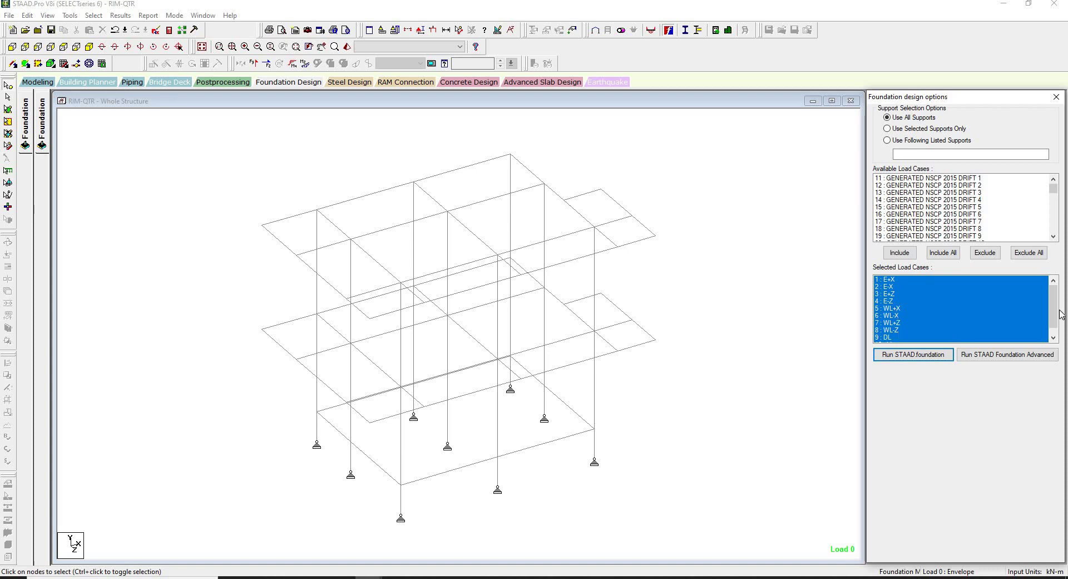
pyautogui.scroll(-1, 1054, 332)
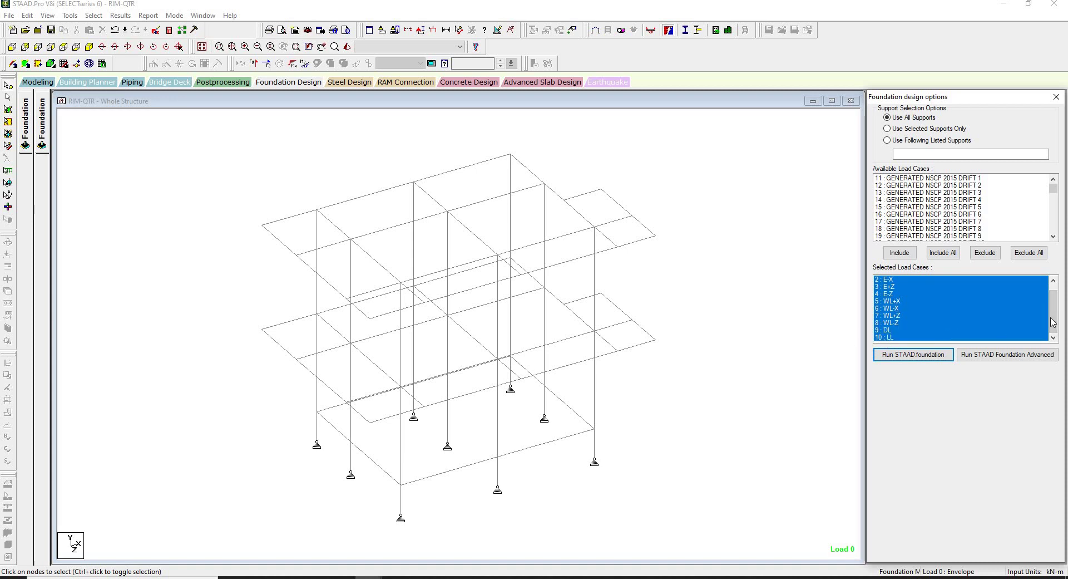
pyautogui.scroll(1, 1053, 322)
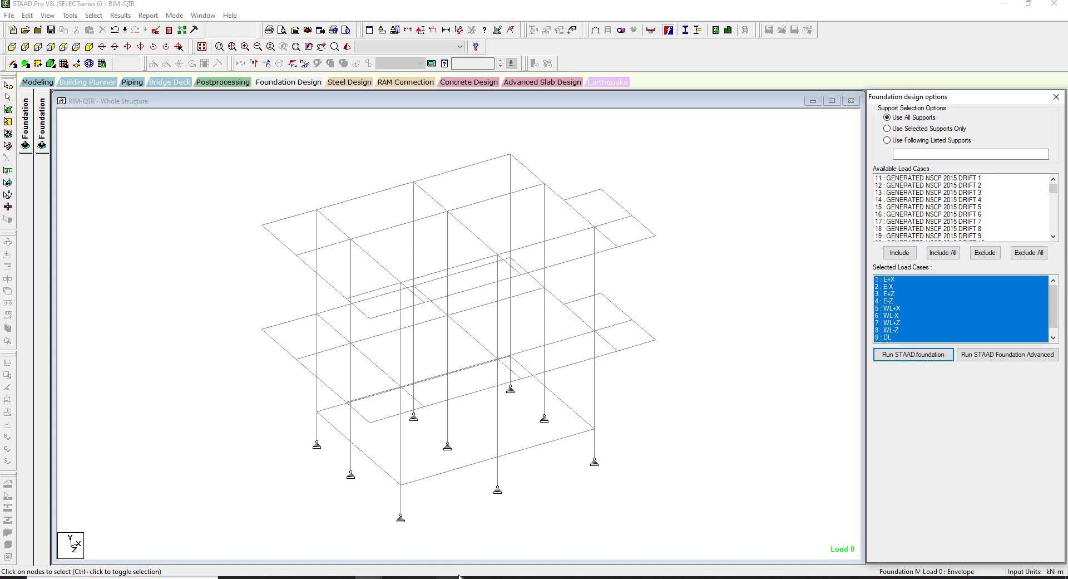
pyautogui.moveTo(459, 576)
pyautogui.click(453, 526)
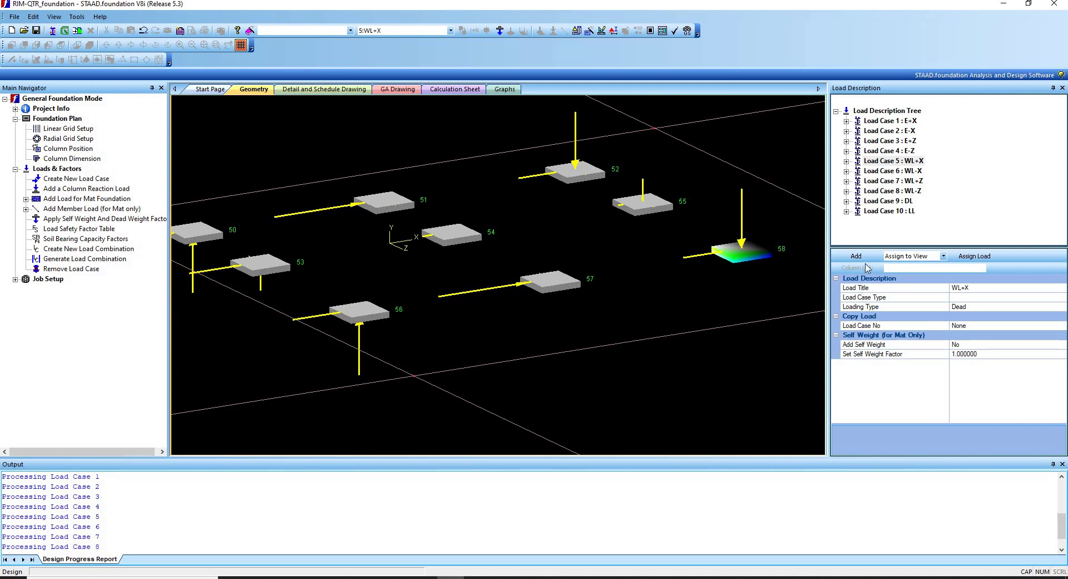
# Set load case 1 (E+X) to load case type Primary and loading type Seismic X.
pyautogui.click(890, 121)
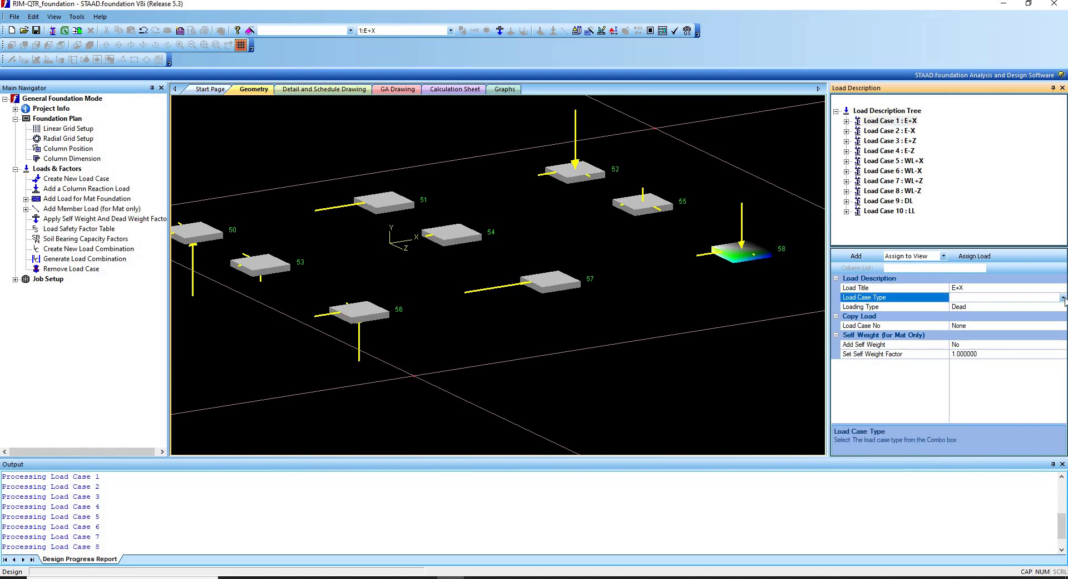
pyautogui.click(1063, 297)
pyautogui.click(1048, 307)
pyautogui.click(1037, 306)
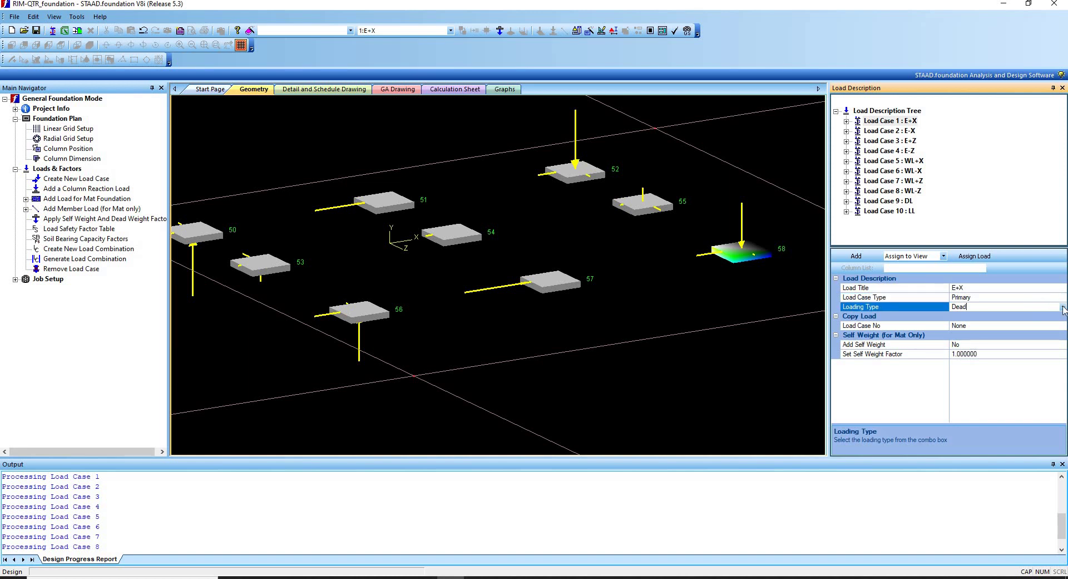
pyautogui.click(1063, 307)
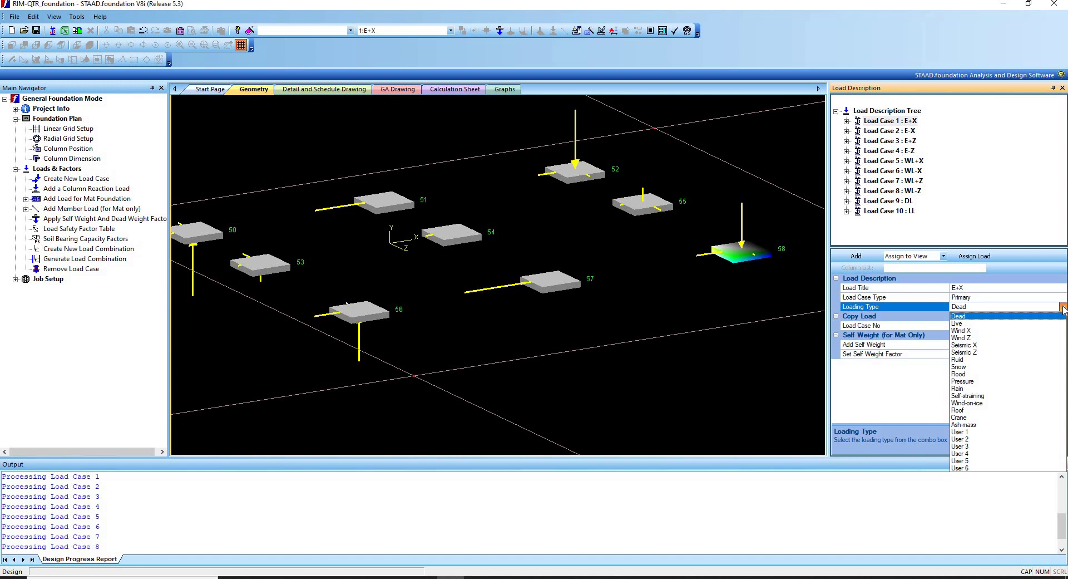
pyautogui.click(985, 345)
# Set load case 2 (E-X) to load case type Primary and loading type Seismic X.
pyautogui.click(904, 132)
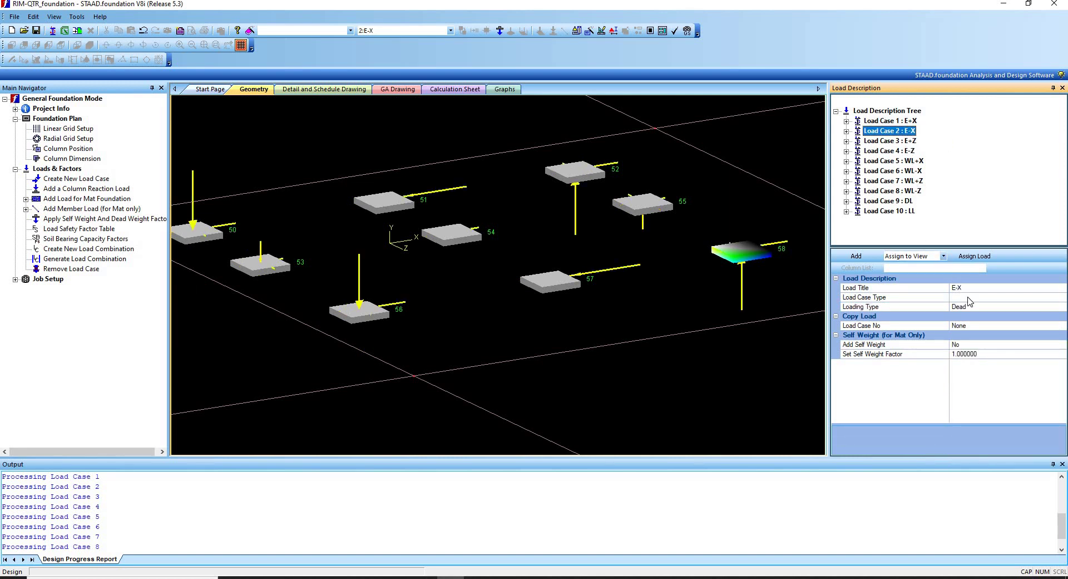
pyautogui.click(1060, 298)
pyautogui.click(1046, 307)
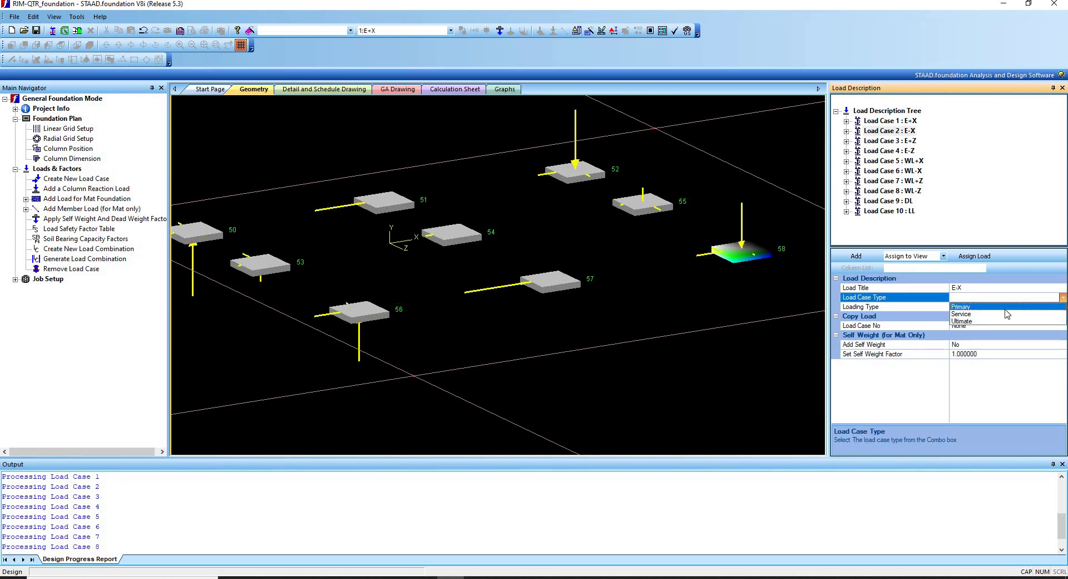
pyautogui.click(1064, 310)
pyautogui.click(1063, 307)
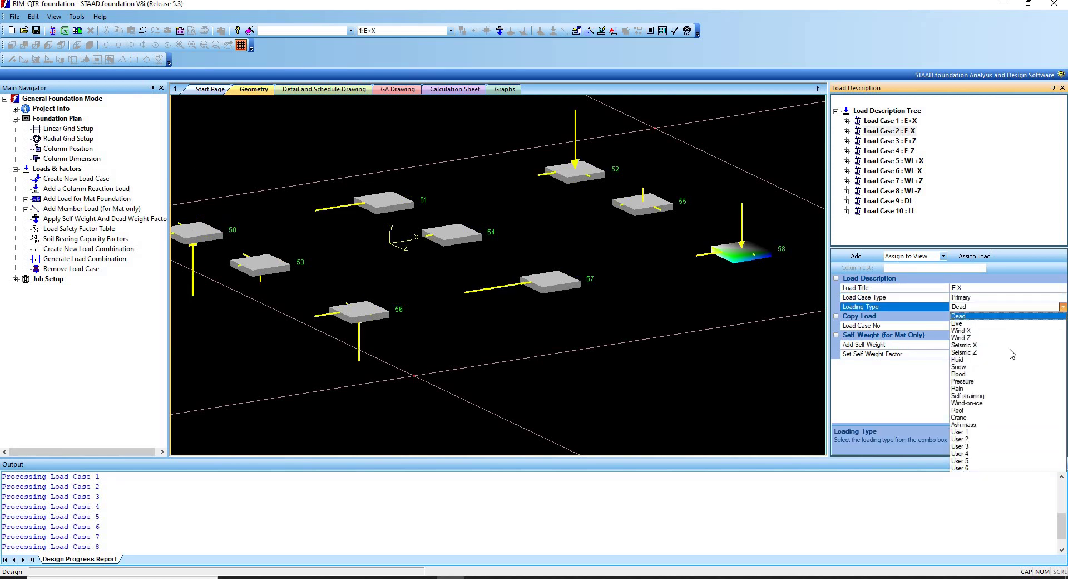
pyautogui.click(995, 346)
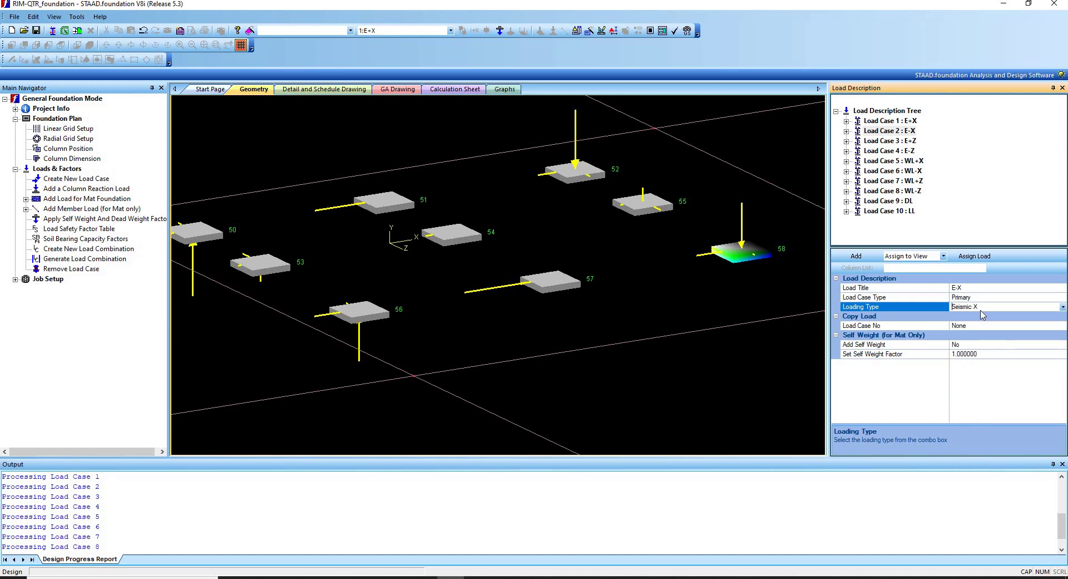
# Set load case 3 (E+Z) to load case type Primary and loading type Seismic Z.
pyautogui.click(896, 141)
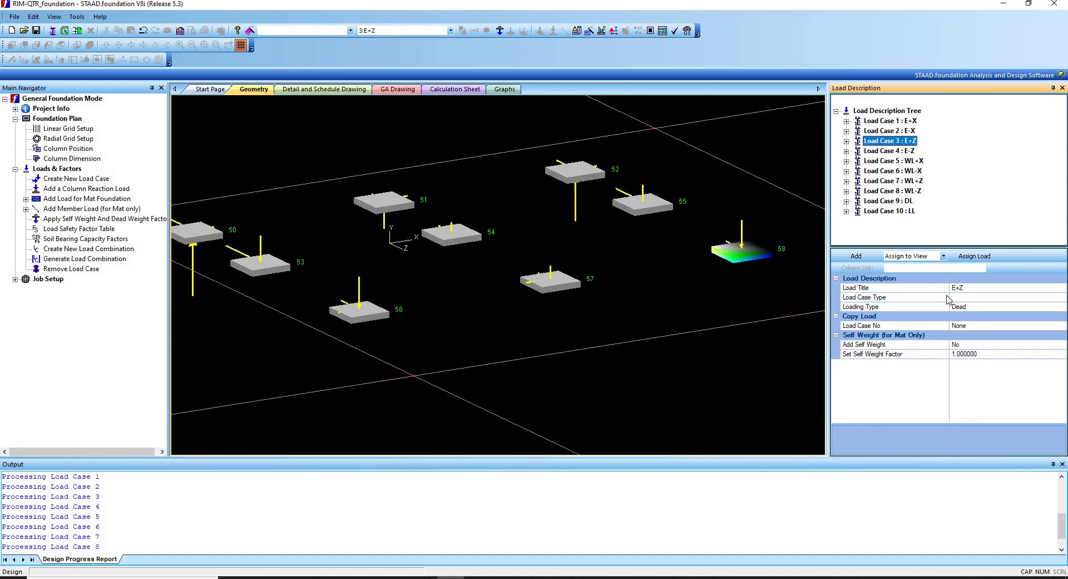
pyautogui.click(1043, 296)
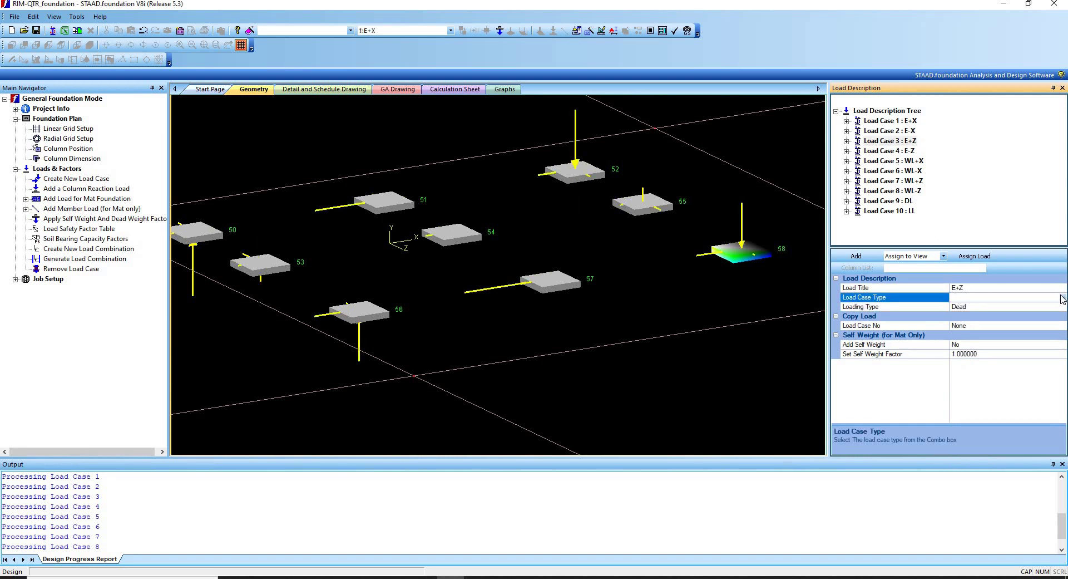
pyautogui.click(1063, 297)
pyautogui.click(1029, 307)
pyautogui.click(1057, 306)
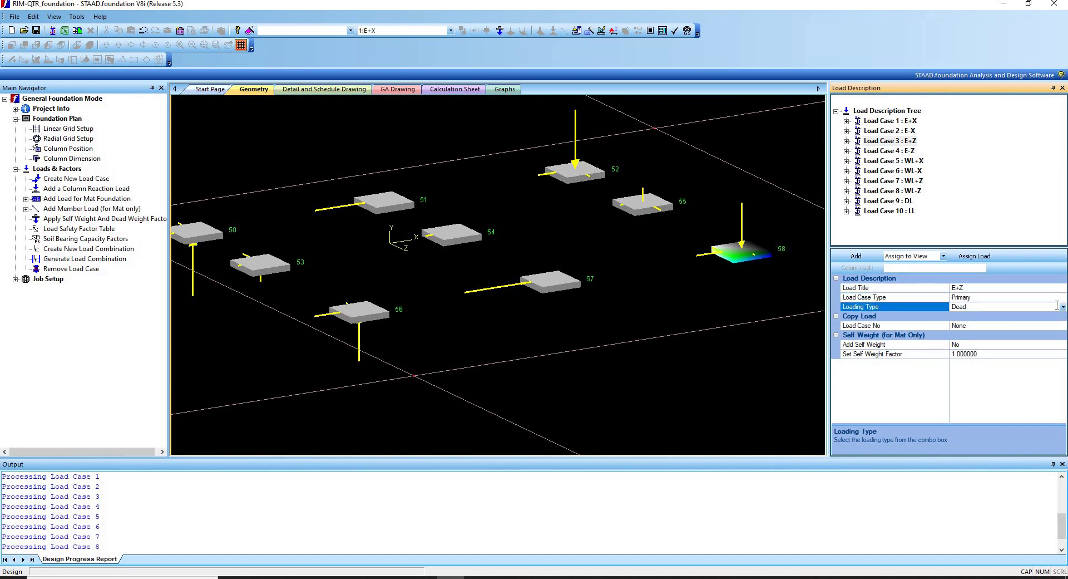
pyautogui.click(1063, 307)
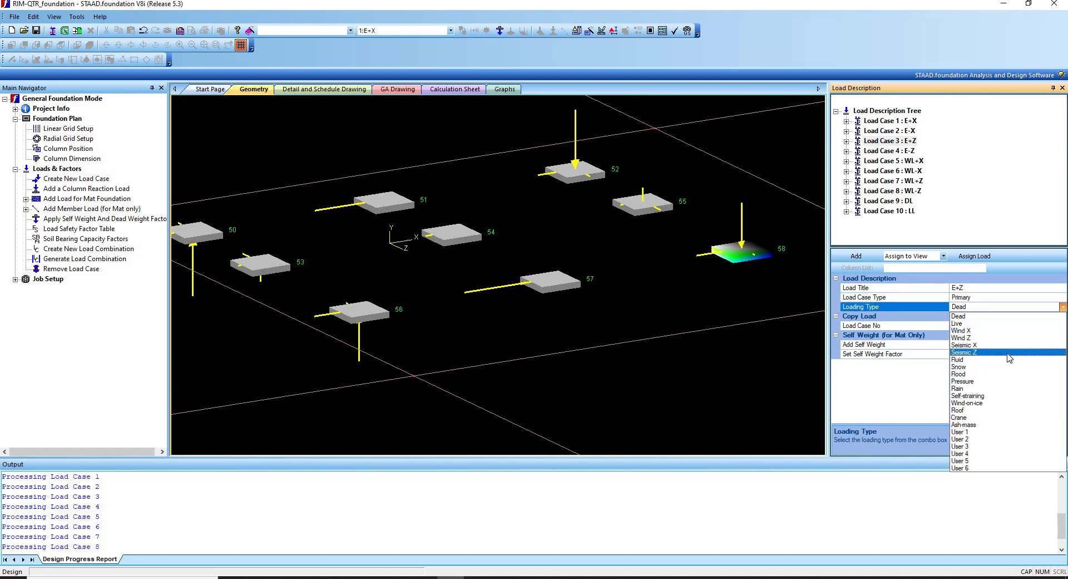
pyautogui.click(1010, 353)
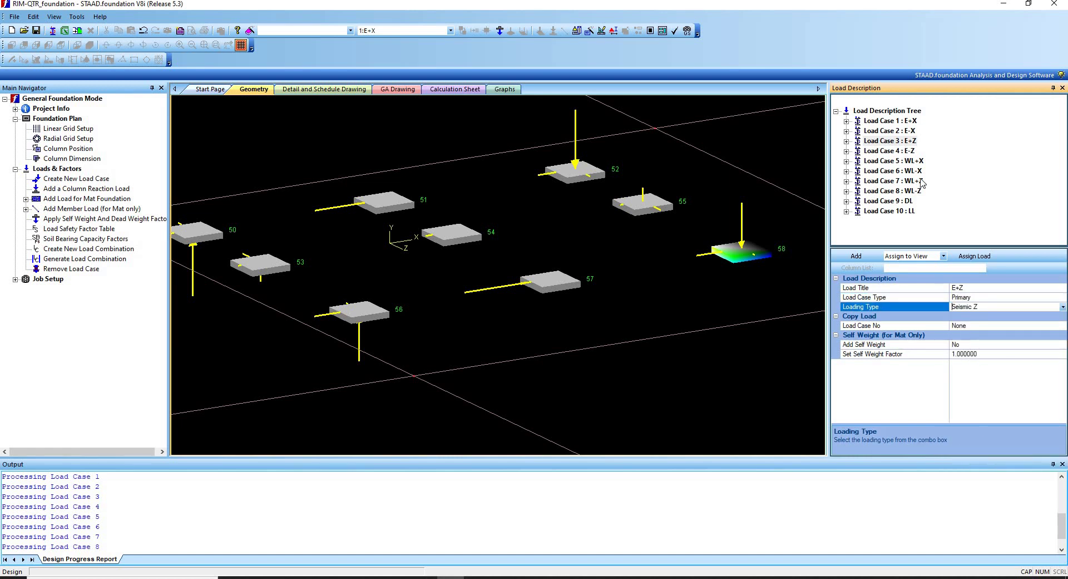
# Set load case 4 (E-Z) to load case type Primary and loading type Seismic Z.
pyautogui.click(889, 151)
pyautogui.click(864, 298)
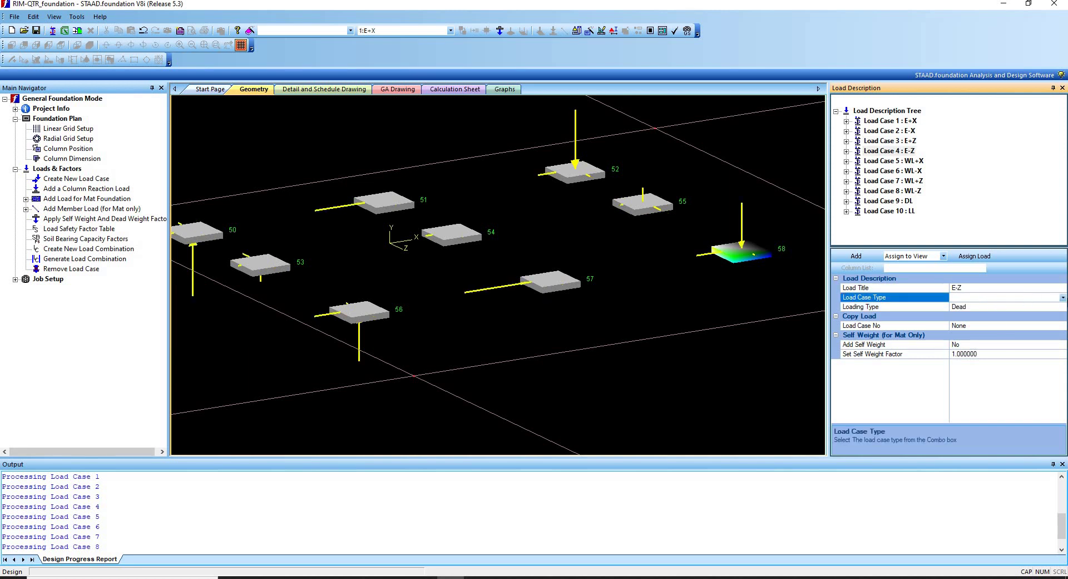
pyautogui.click(1062, 299)
pyautogui.click(1032, 308)
pyautogui.click(1057, 306)
pyautogui.click(1063, 306)
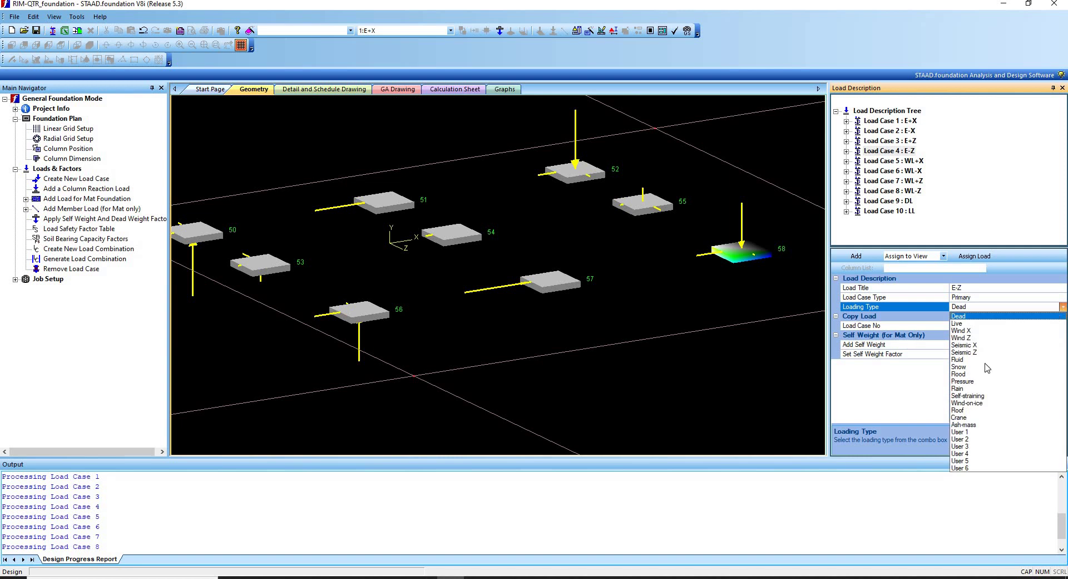
pyautogui.click(995, 353)
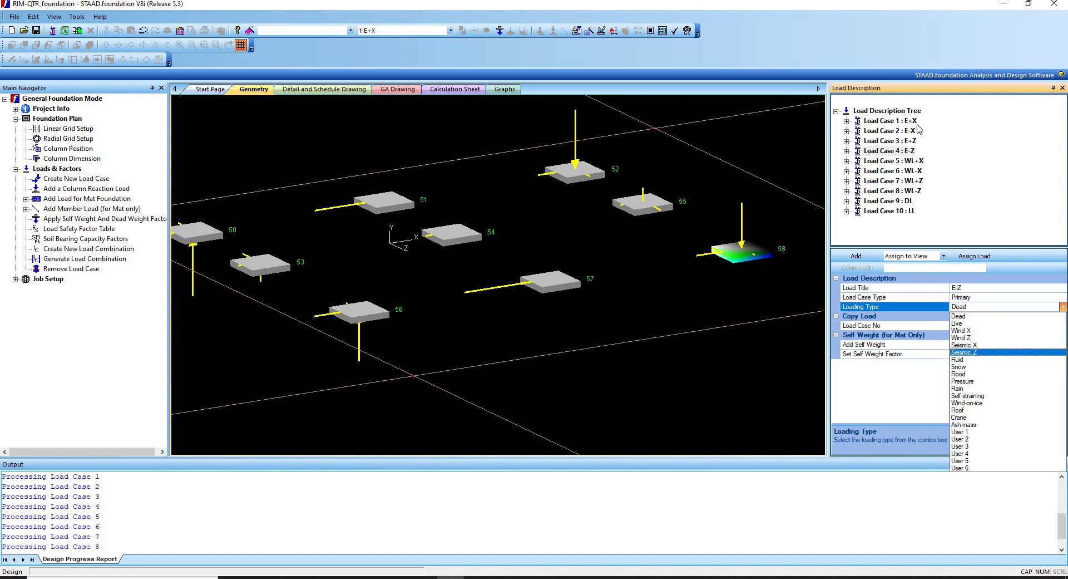
# Set load case 5 (WL+X) to load case type Primary and loading type Wind X.
pyautogui.click(910, 161)
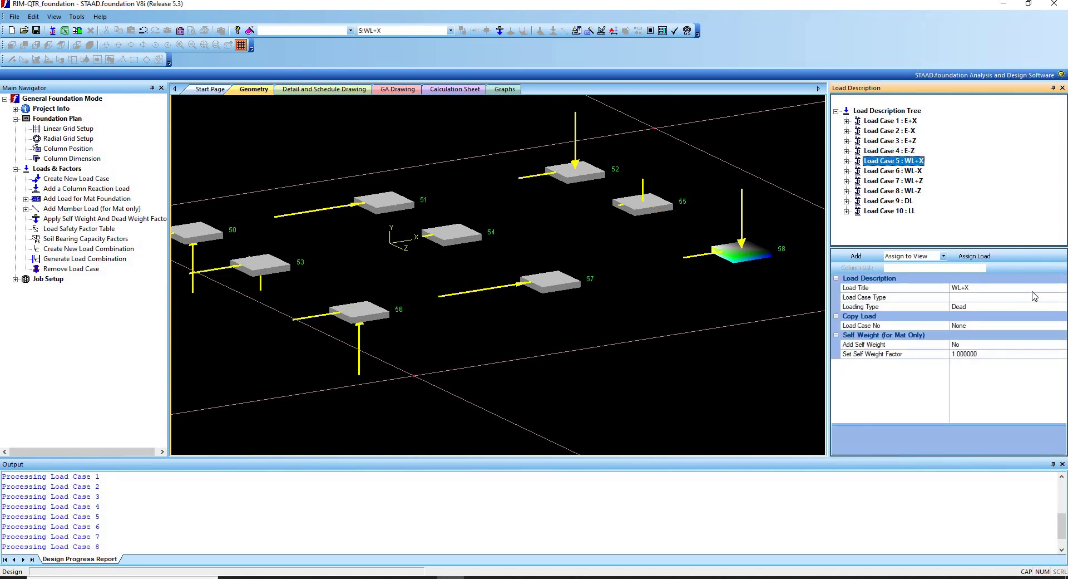
pyautogui.click(1064, 289)
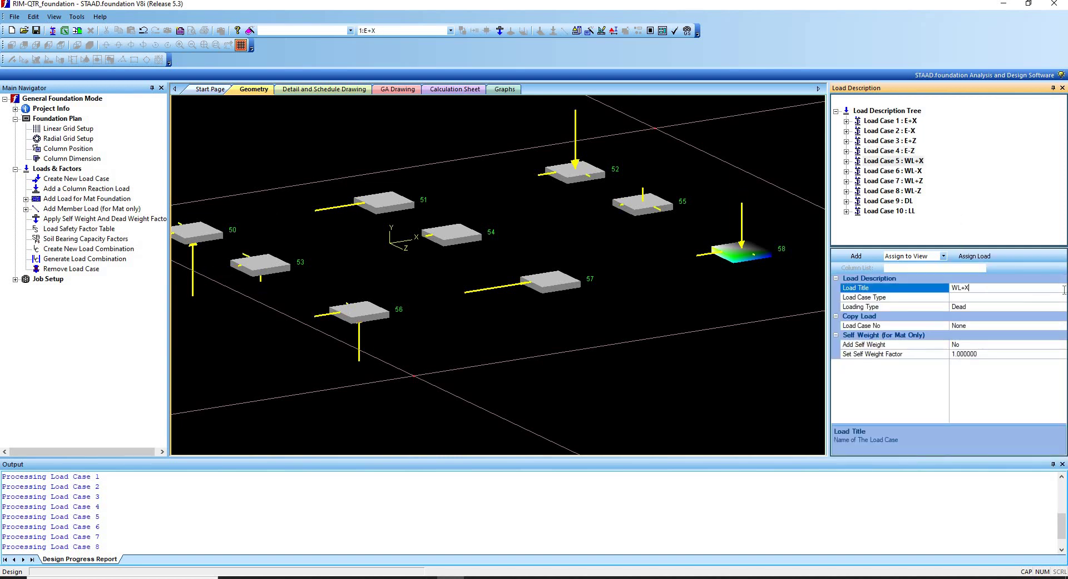
pyautogui.click(979, 298)
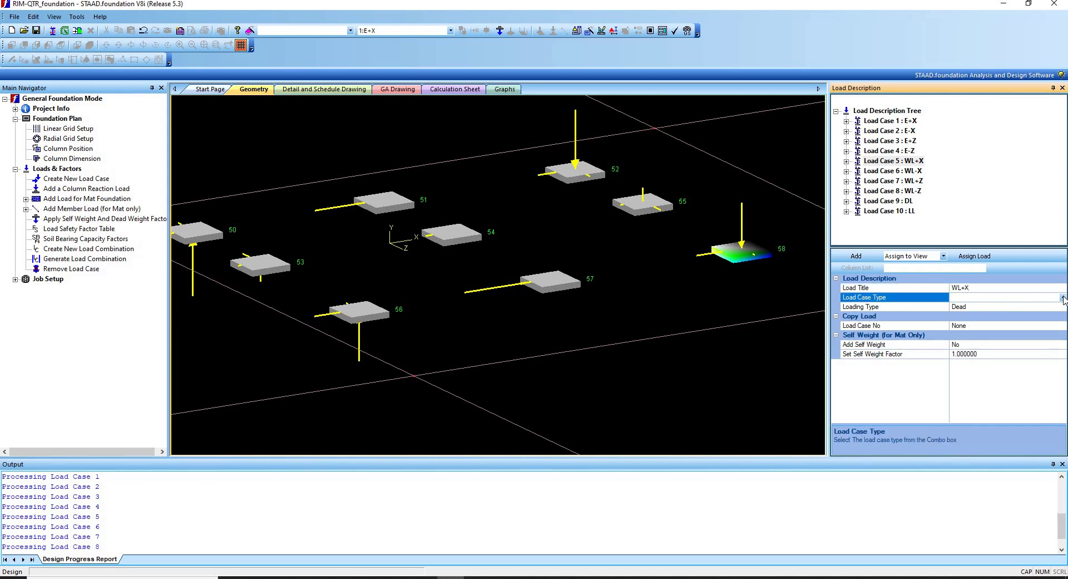
pyautogui.click(1063, 297)
pyautogui.click(998, 307)
pyautogui.click(998, 307)
pyautogui.click(1063, 307)
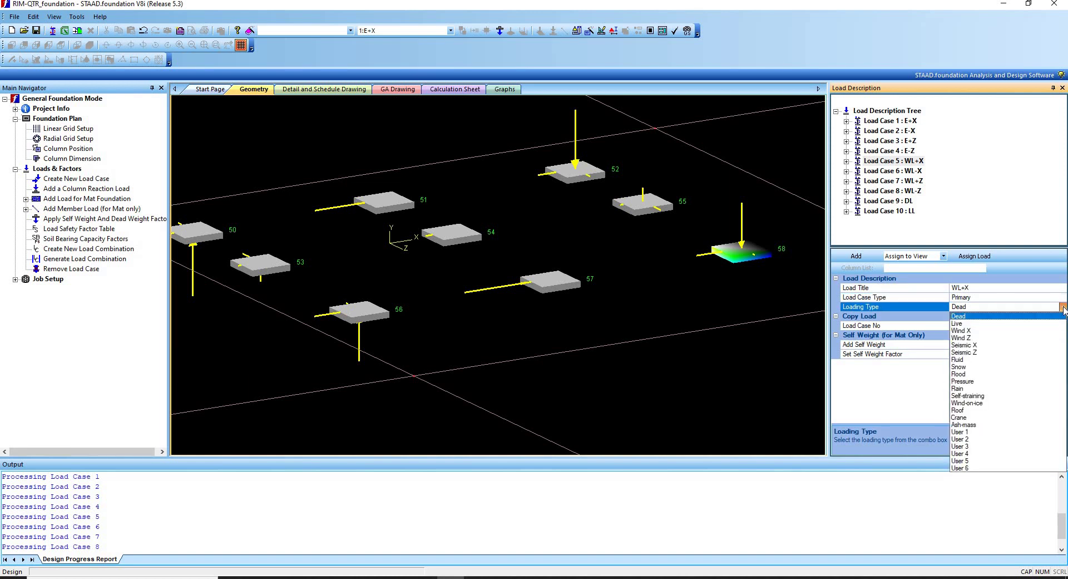
pyautogui.click(1022, 330)
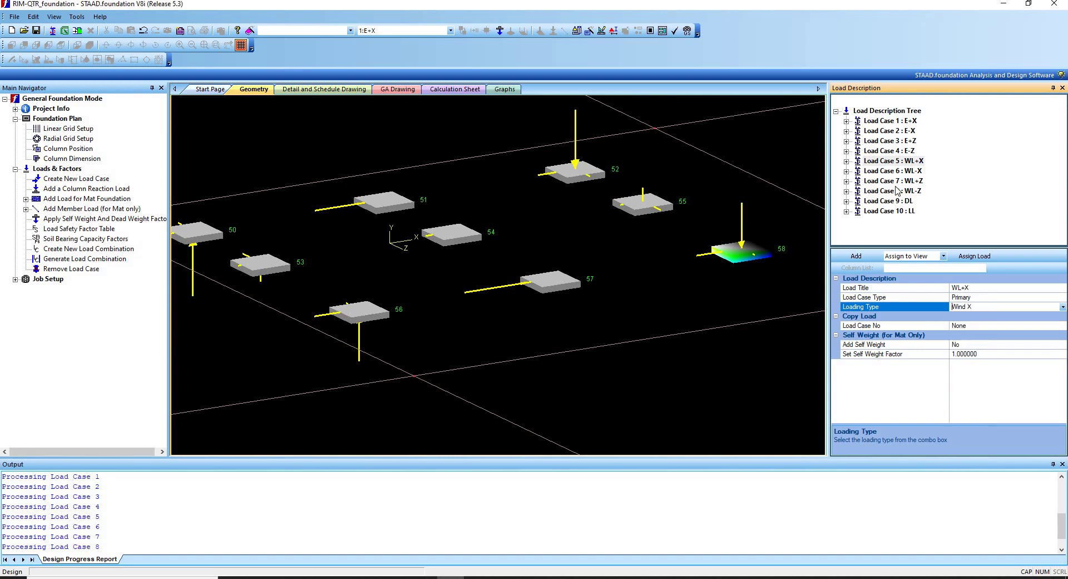
# Set load case 6 (WL-X) to load case type Primary and loading type Wind X.
pyautogui.press('Down')
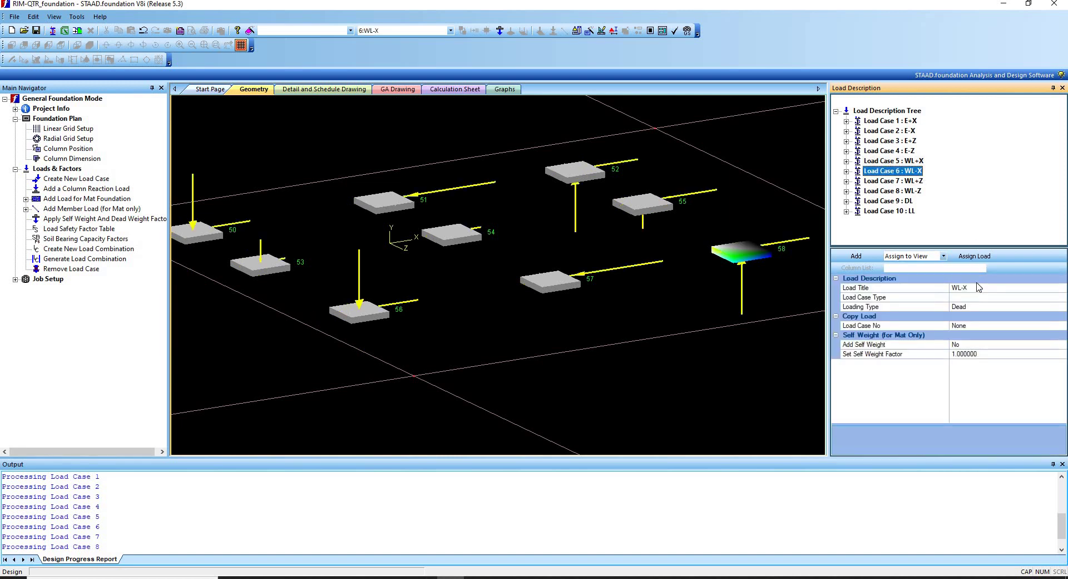
pyautogui.click(1063, 298)
pyautogui.click(1063, 298)
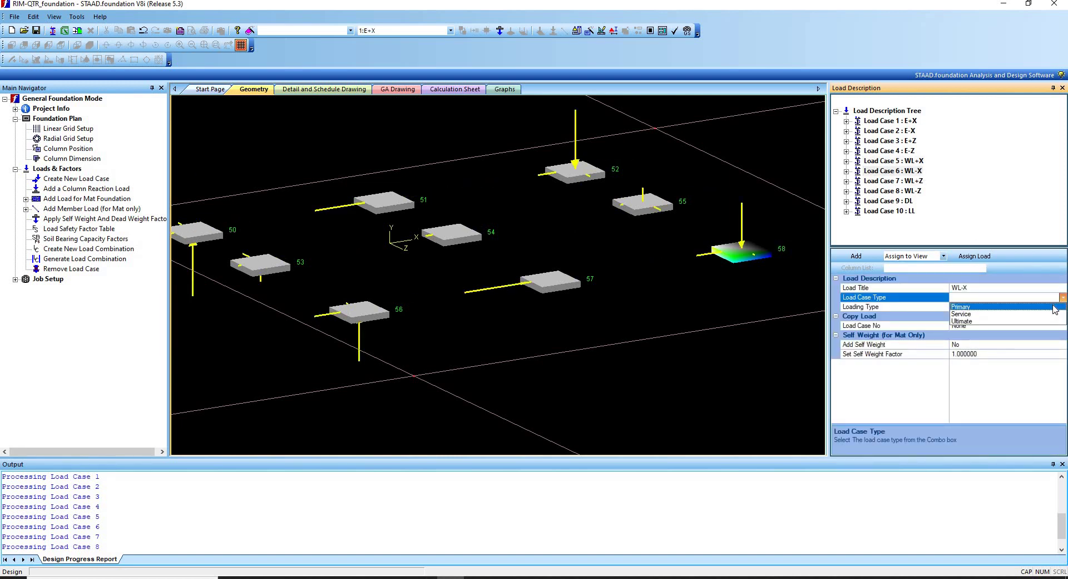
pyautogui.click(1052, 311)
pyautogui.click(1052, 307)
pyautogui.click(1063, 307)
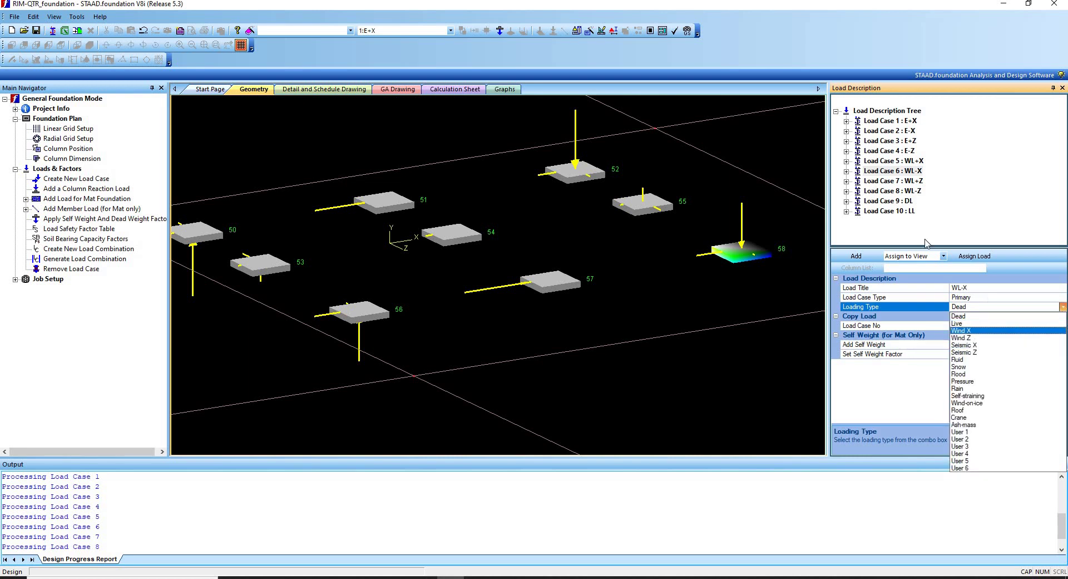
pyautogui.click(1021, 330)
# Set load case 7 (WL+Z) to load case type Primary and loading type Wind Z.
pyautogui.click(913, 181)
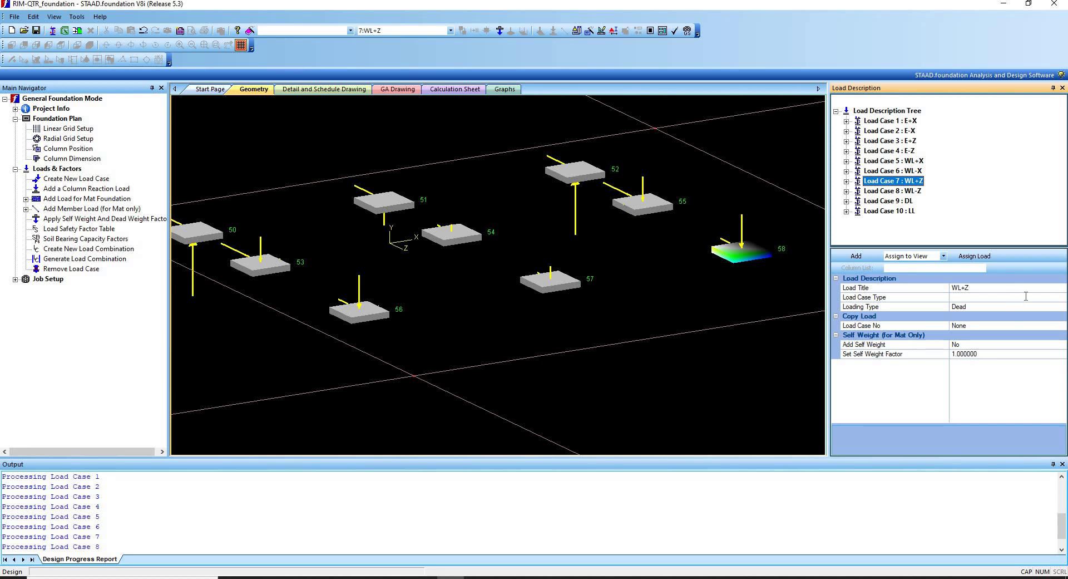
pyautogui.click(1060, 297)
pyautogui.click(1063, 300)
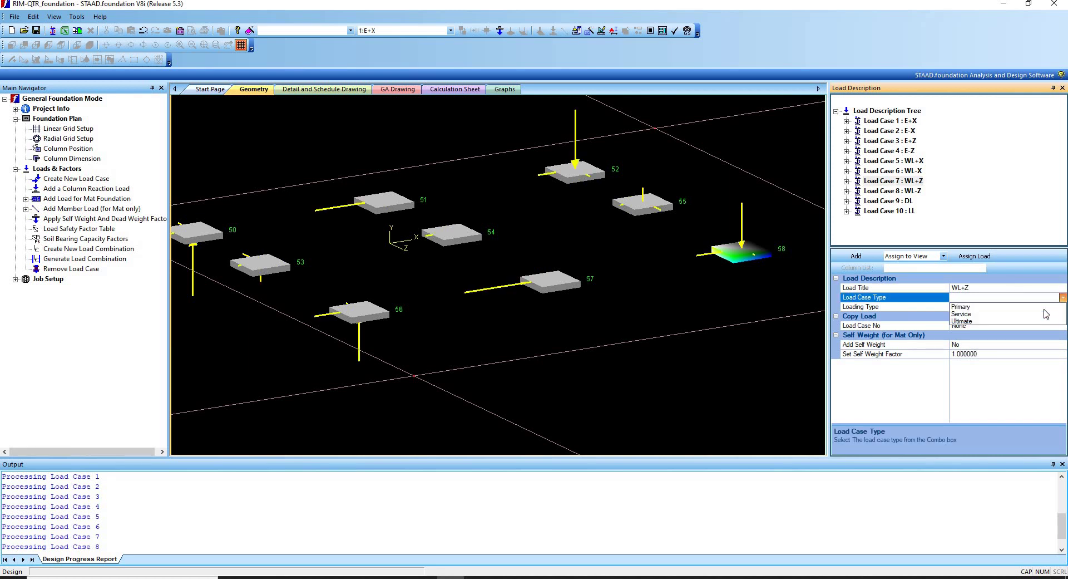
pyautogui.click(1040, 307)
pyautogui.click(1040, 307)
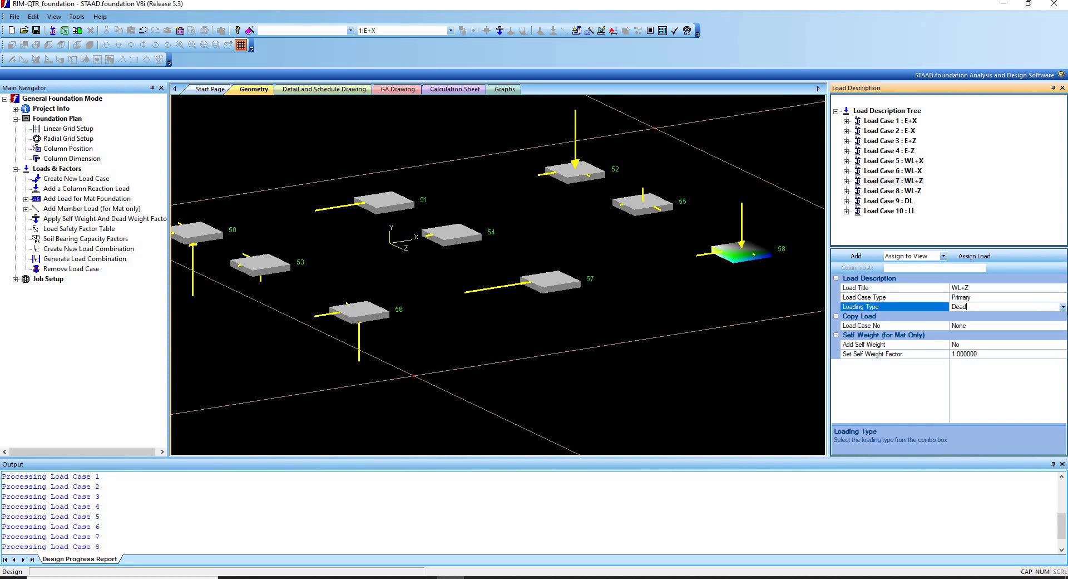
pyautogui.click(1063, 306)
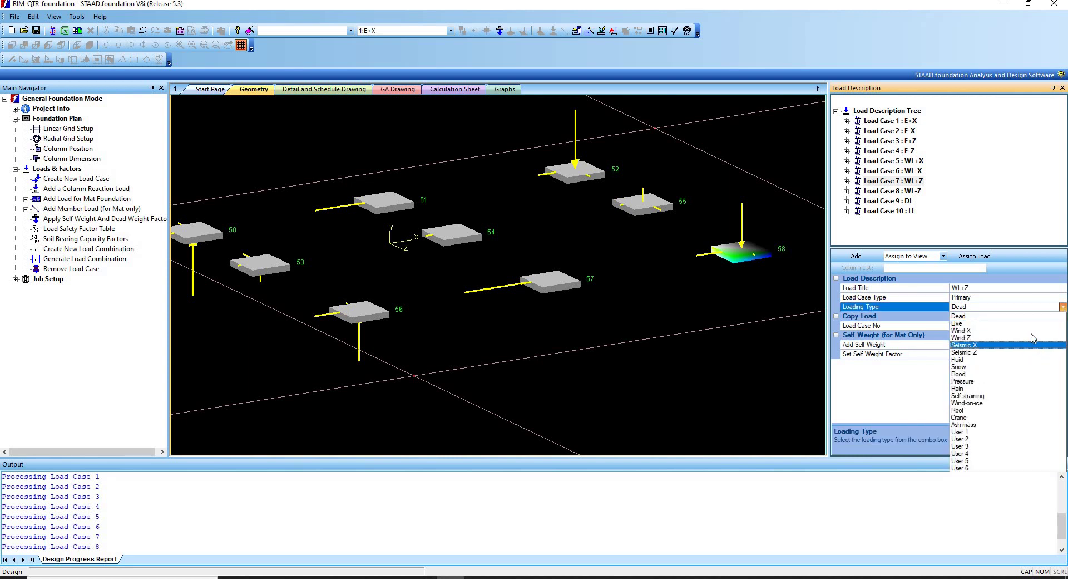
pyautogui.click(1033, 331)
pyautogui.click(1062, 307)
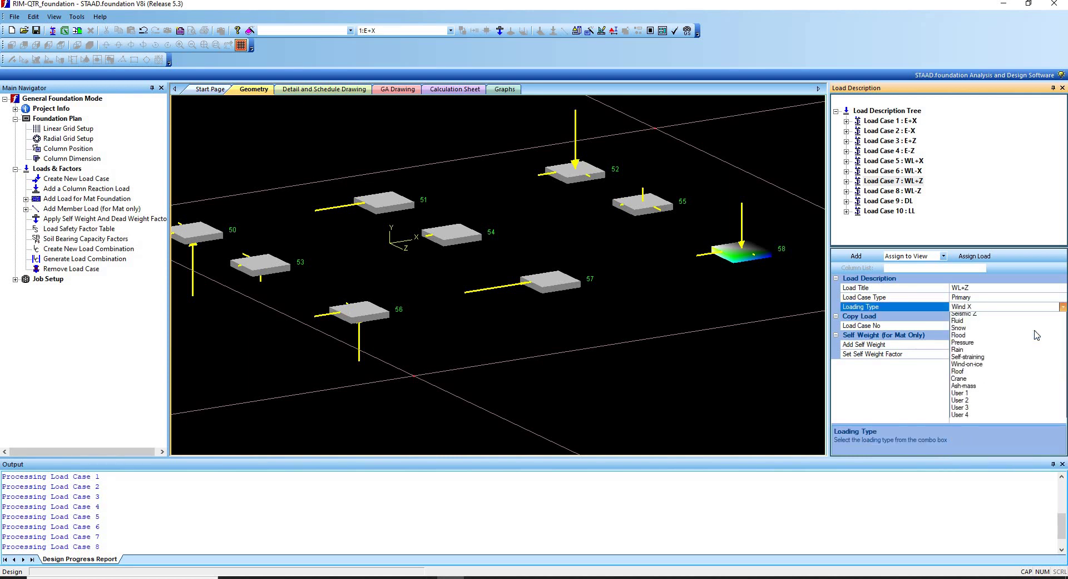
pyautogui.click(983, 368)
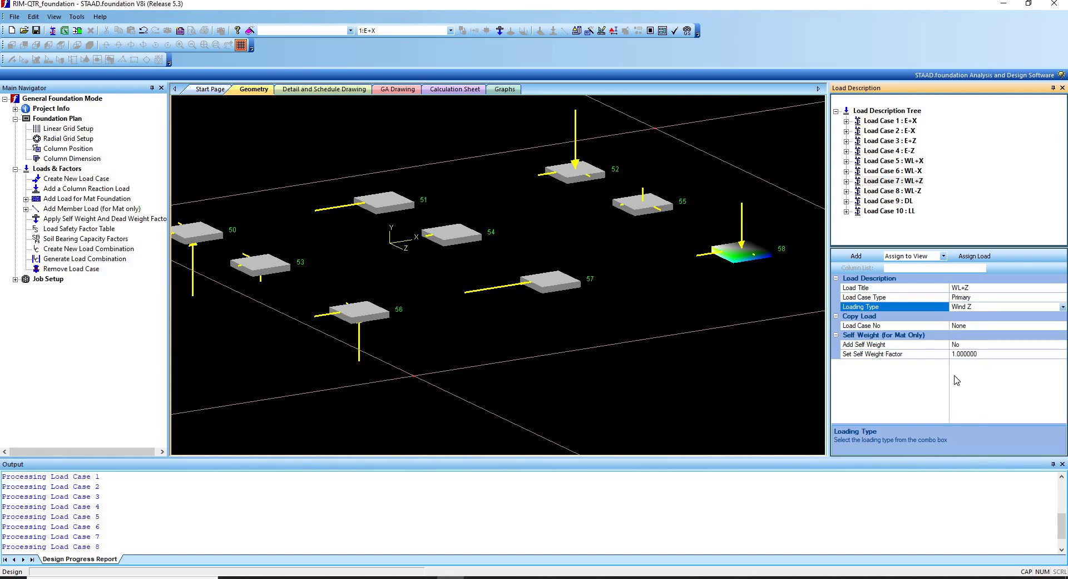
pyautogui.click(906, 182)
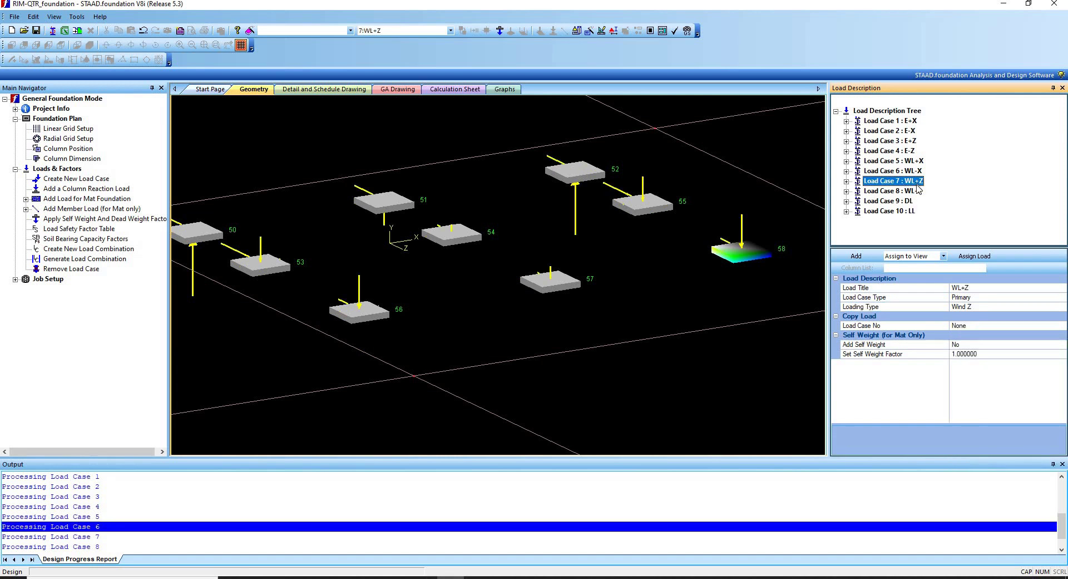
# Set load case 8 (WL-Z) to load case type Primary and loading type Wind Z.
pyautogui.click(917, 191)
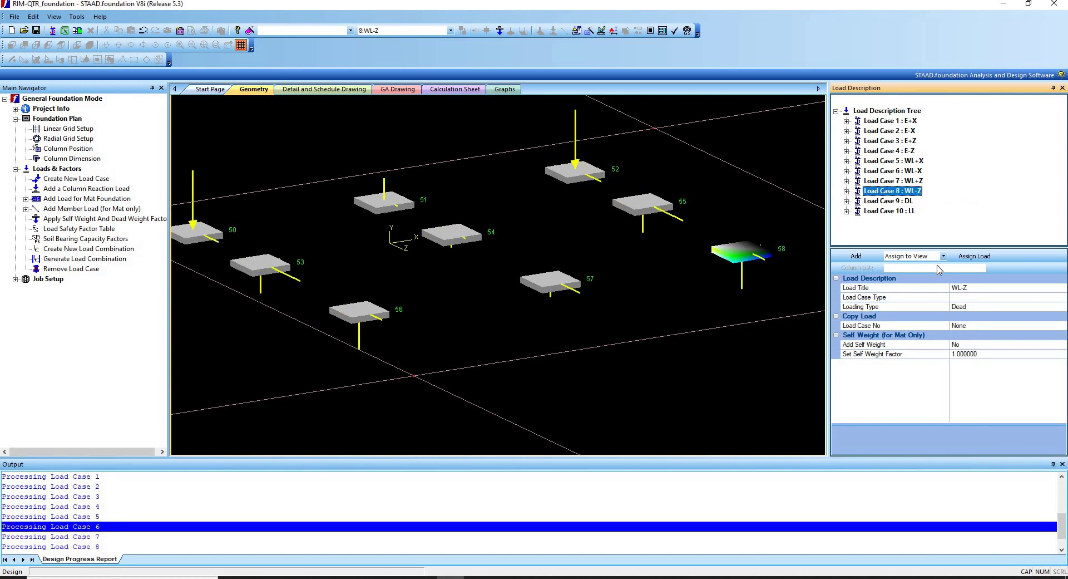
pyautogui.click(979, 299)
pyautogui.click(1061, 300)
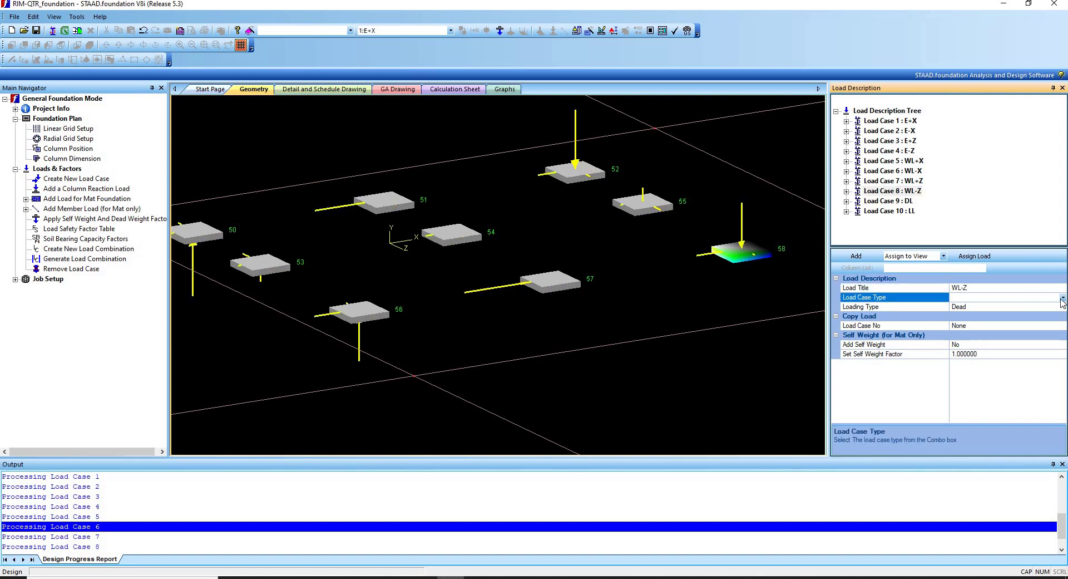
pyautogui.click(1042, 310)
pyautogui.click(1063, 307)
pyautogui.click(1063, 307)
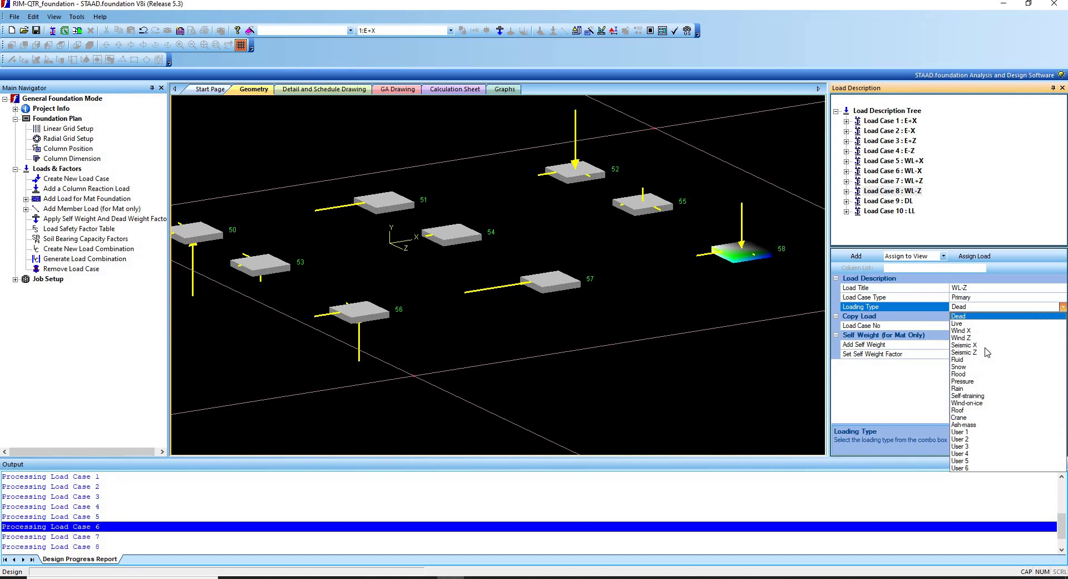
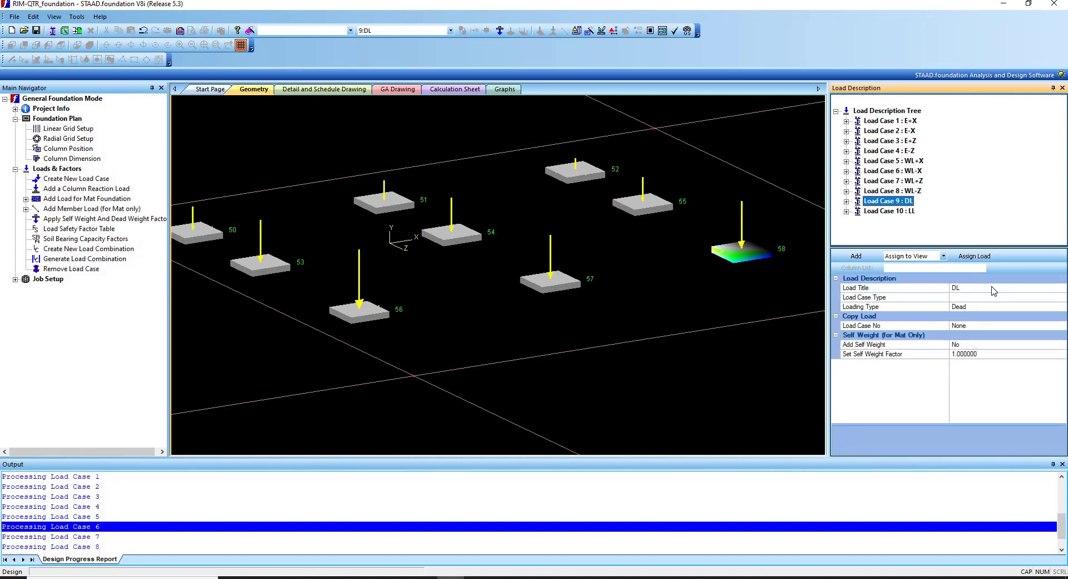
# Set load case 9 (DL) to load case type Primary, with Dead as its loading type.
pyautogui.click(1055, 297)
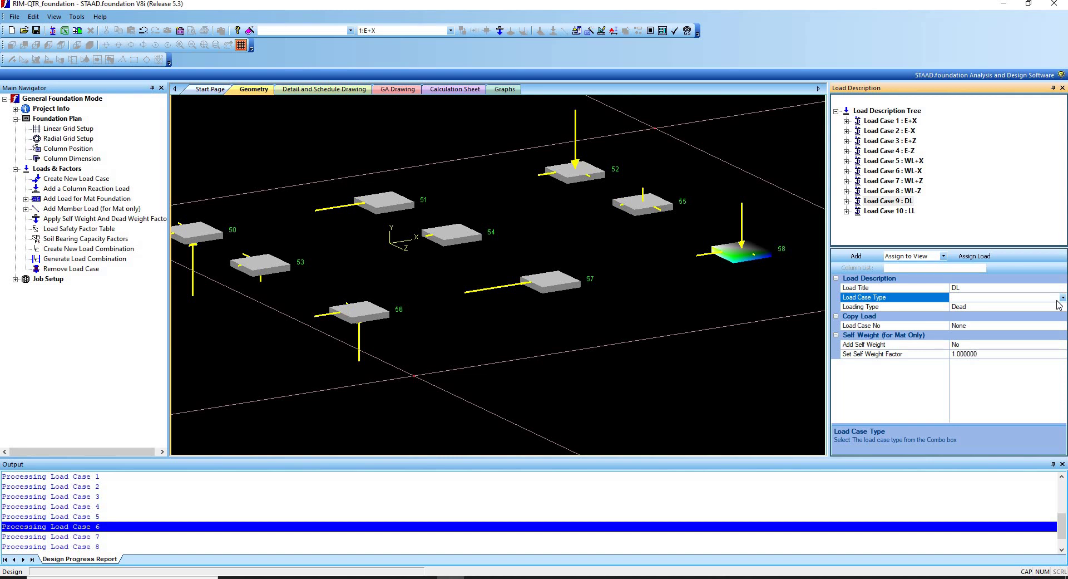
pyautogui.click(1062, 298)
pyautogui.click(1054, 307)
pyautogui.click(1046, 307)
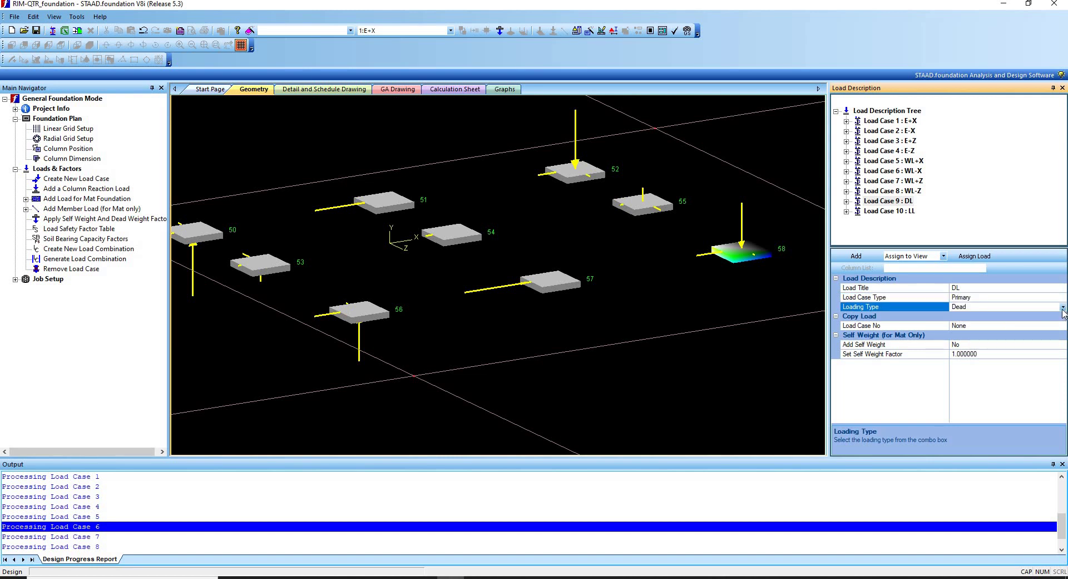
# Set load case 10 (LL) to load case type Primary and loading type Live.
pyautogui.click(890, 212)
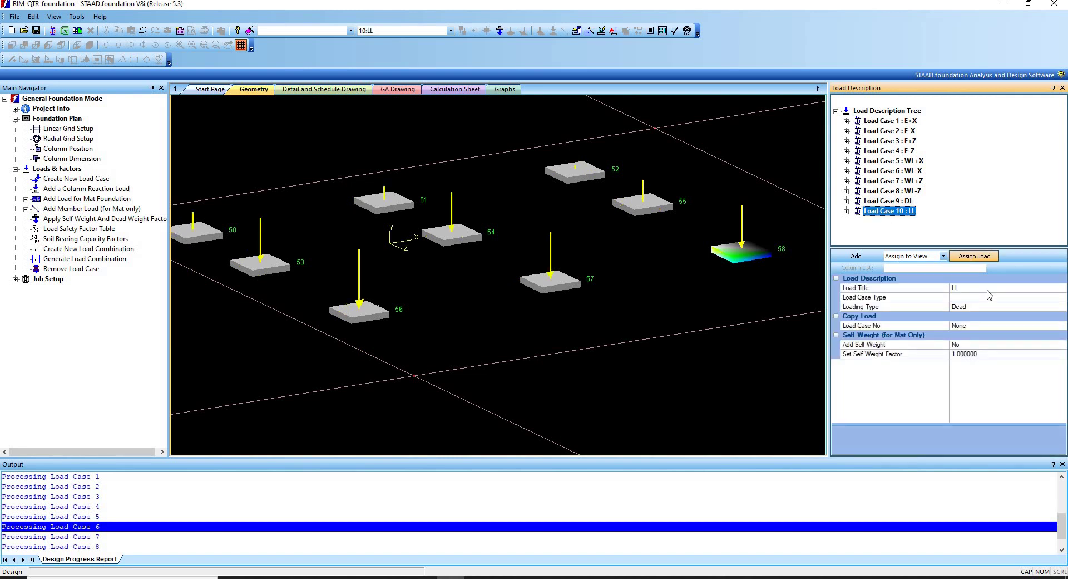
pyautogui.click(1062, 298)
pyautogui.click(1062, 298)
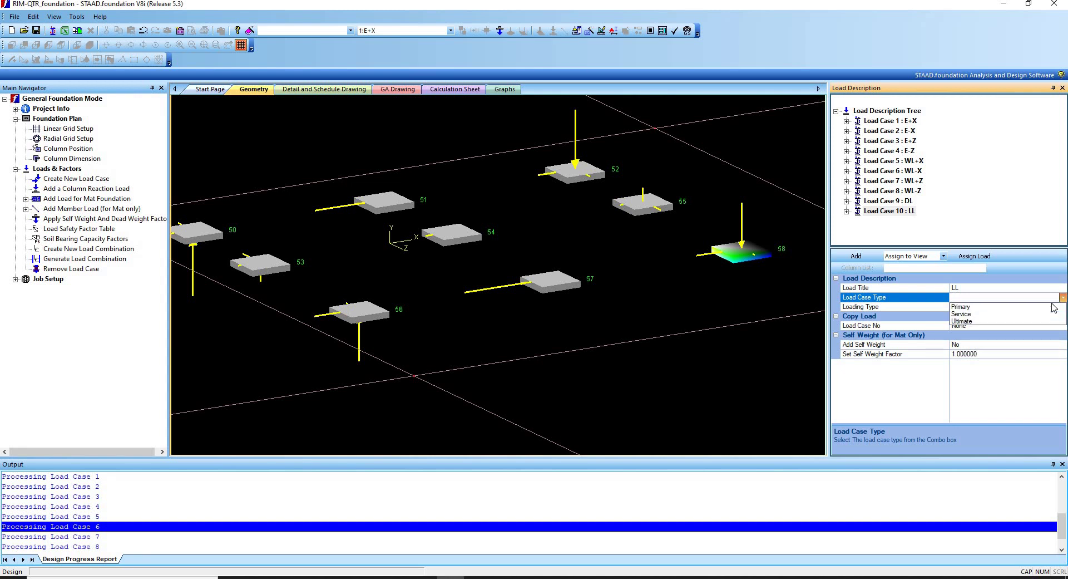
pyautogui.click(1055, 306)
pyautogui.click(1055, 306)
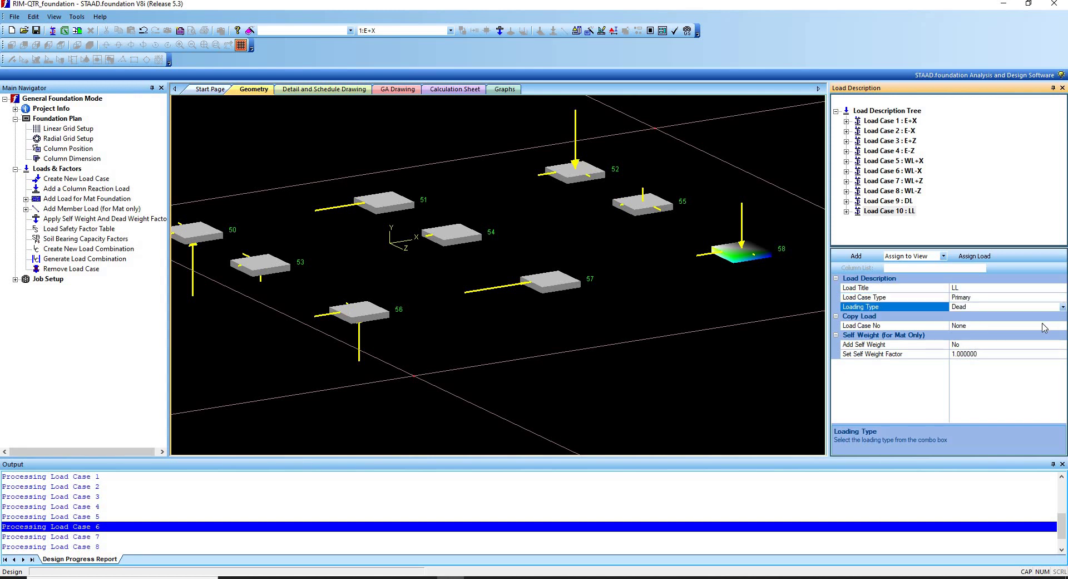
pyautogui.click(1063, 306)
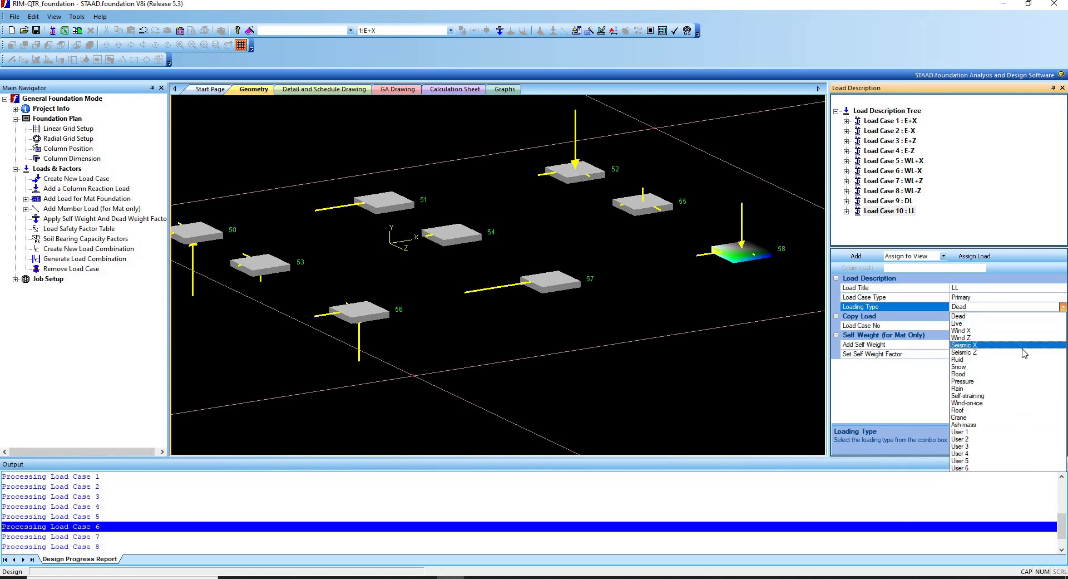
pyautogui.click(1036, 323)
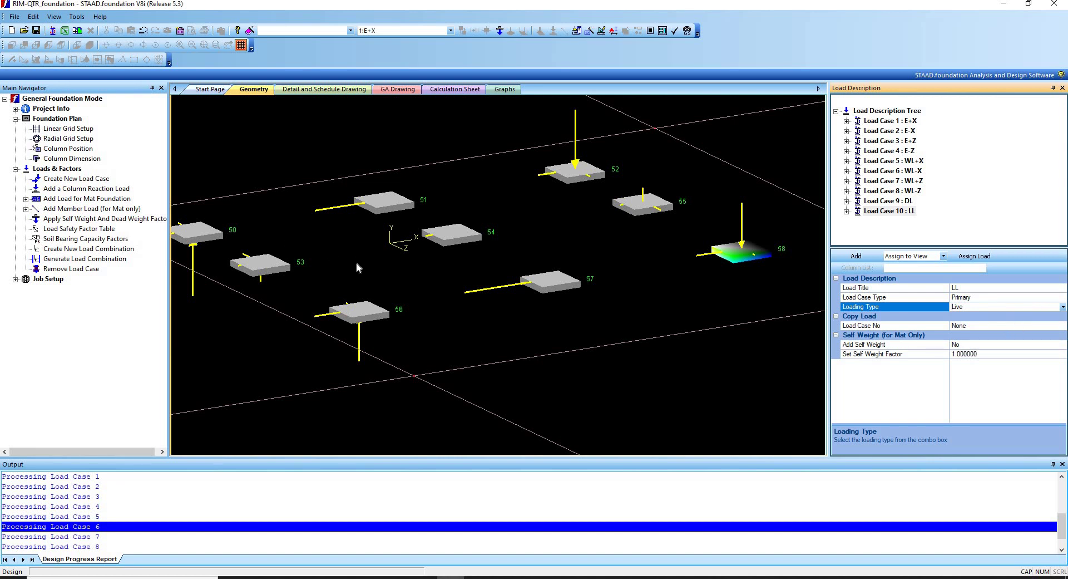
# Generate the service load combinations from the ASCE 7-05 table, numbered from 101.
pyautogui.click(105, 261)
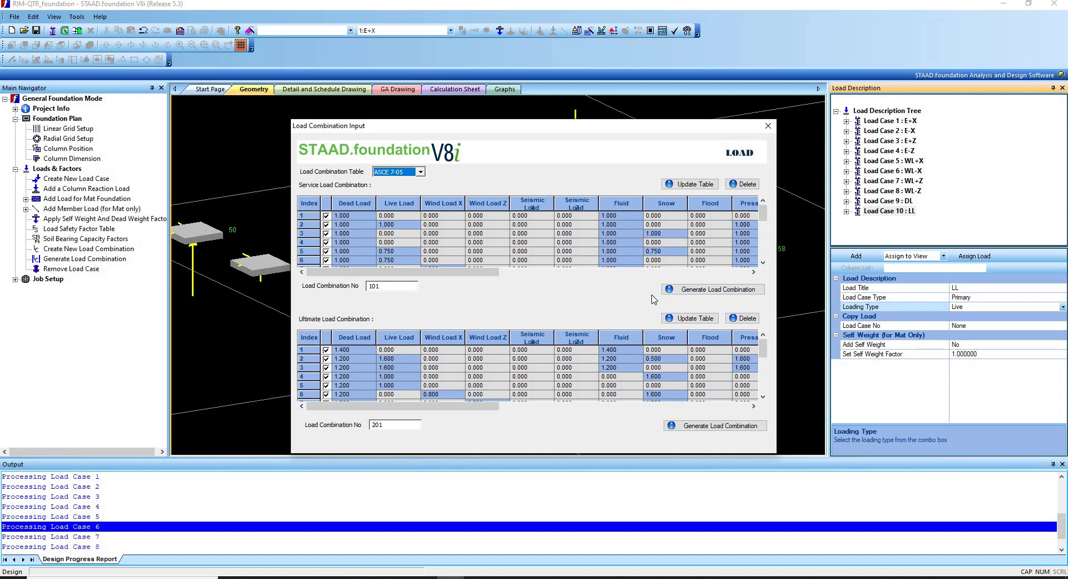
pyautogui.click(671, 294)
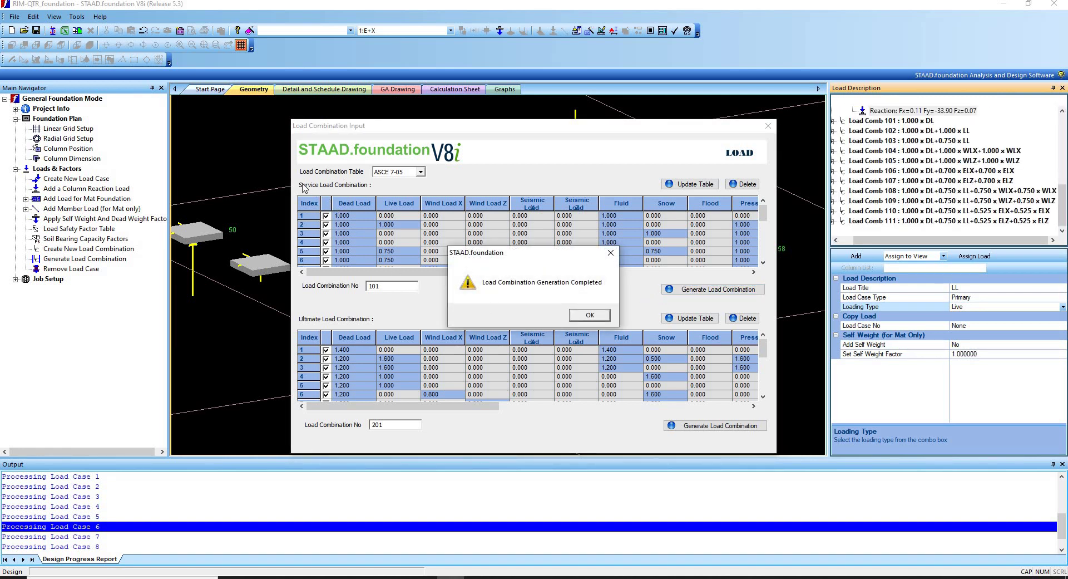
pyautogui.click(591, 316)
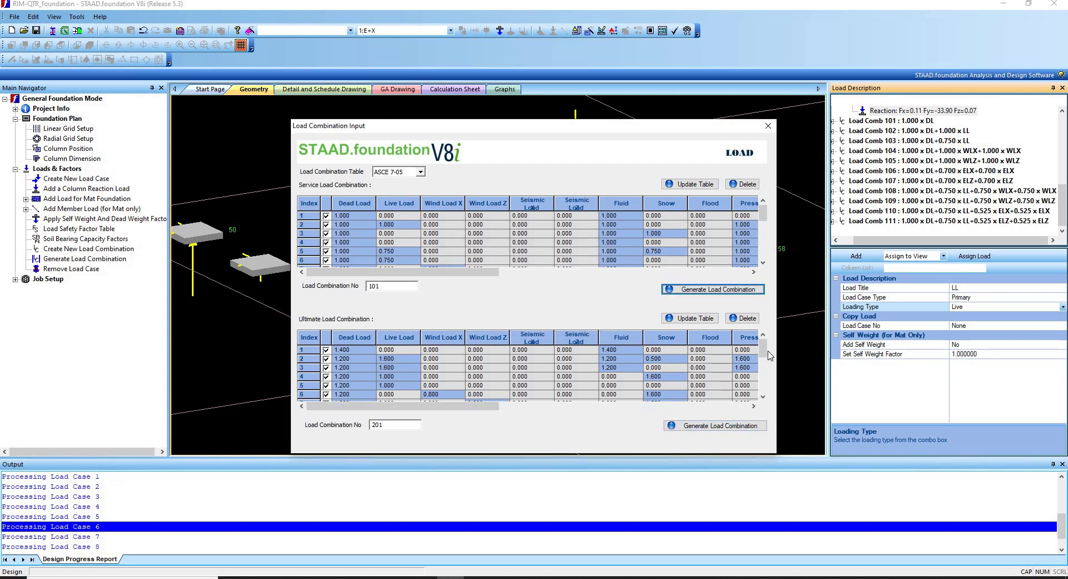
# Generate the ultimate load combinations from the ASCE 7-05 table, numbered from 201, and close the load combination input.
pyautogui.scroll(-3, 762, 389)
pyautogui.scroll(3, 762, 390)
pyautogui.click(676, 428)
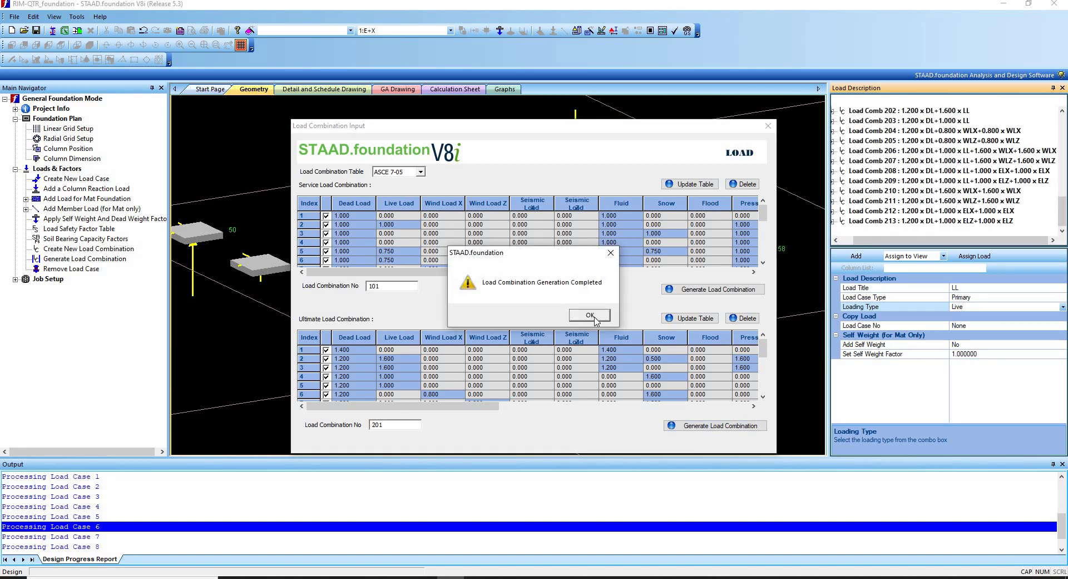
pyautogui.click(591, 315)
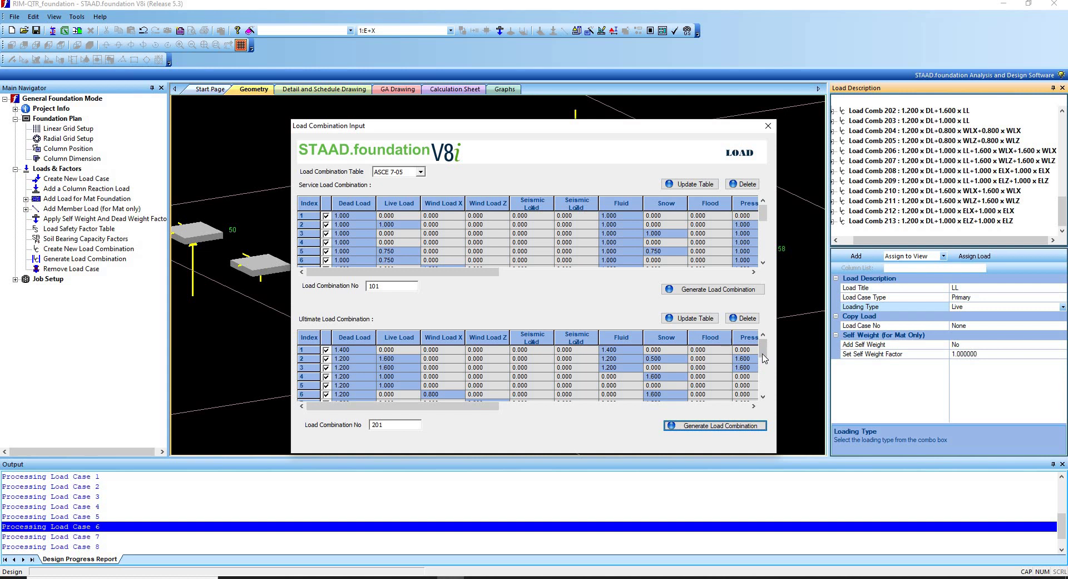
pyautogui.scroll(-2, 765, 359)
pyautogui.scroll(2, 764, 359)
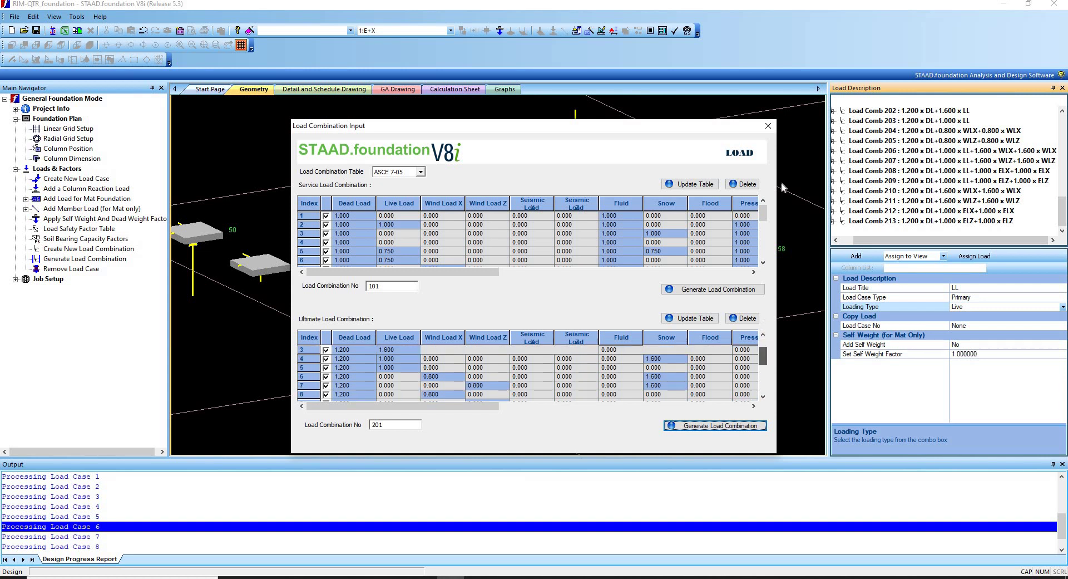
pyautogui.click(767, 127)
# Collapse load case 10 in the load tree and review the primary load cases from case 1 to case 5.
pyautogui.moveTo(1059, 223); pyautogui.dragTo(1061, 119)
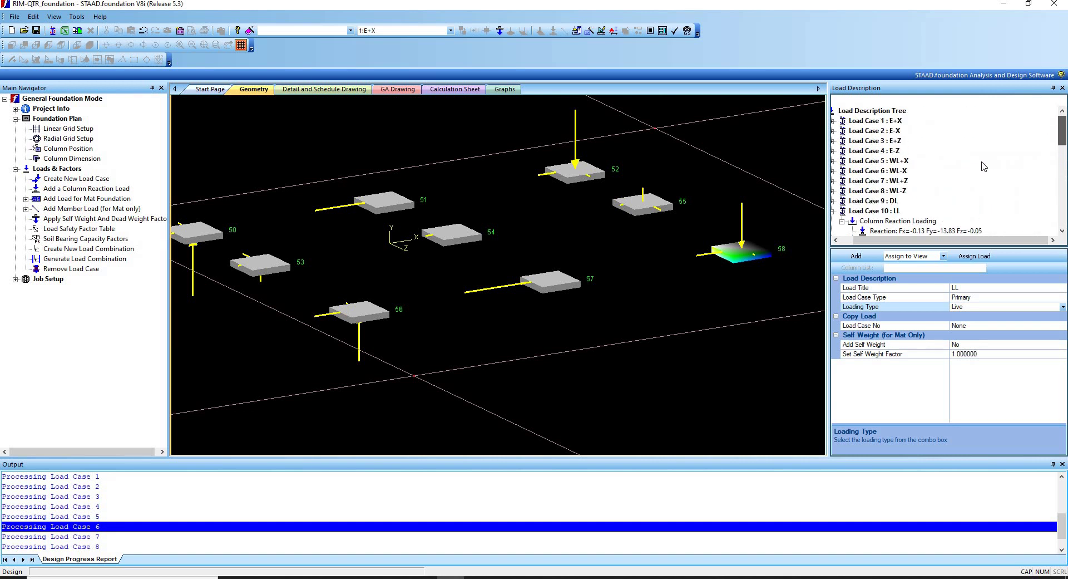
pyautogui.click(838, 212)
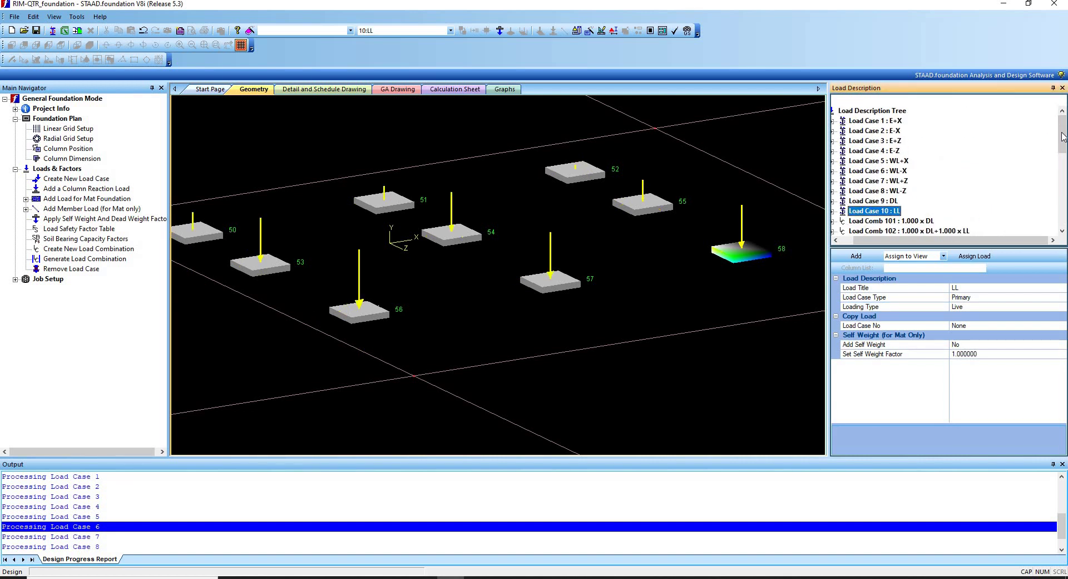
pyautogui.click(896, 121)
pyautogui.press('Down')
pyautogui.press('Down')
pyautogui.press('Down')
pyautogui.press('Down')
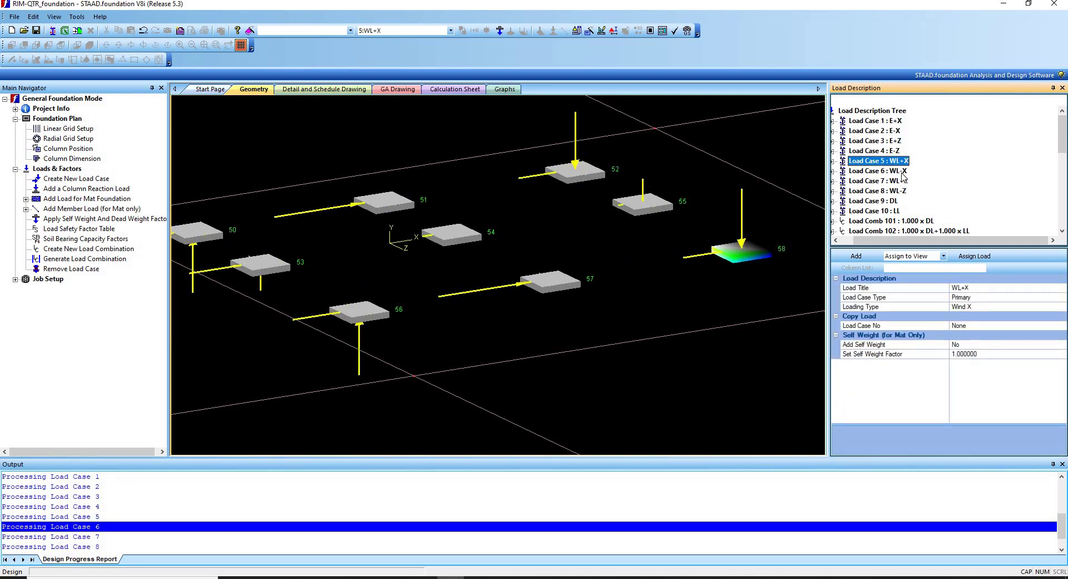
# Review the load cases and factors of the service load combinations 101 to 111 one by one.
pyautogui.scroll(-1, 899, 193)
pyautogui.scroll(-1, 899, 193)
pyautogui.click(912, 162)
pyautogui.press('Down')
pyautogui.press('Down')
pyautogui.press('Down')
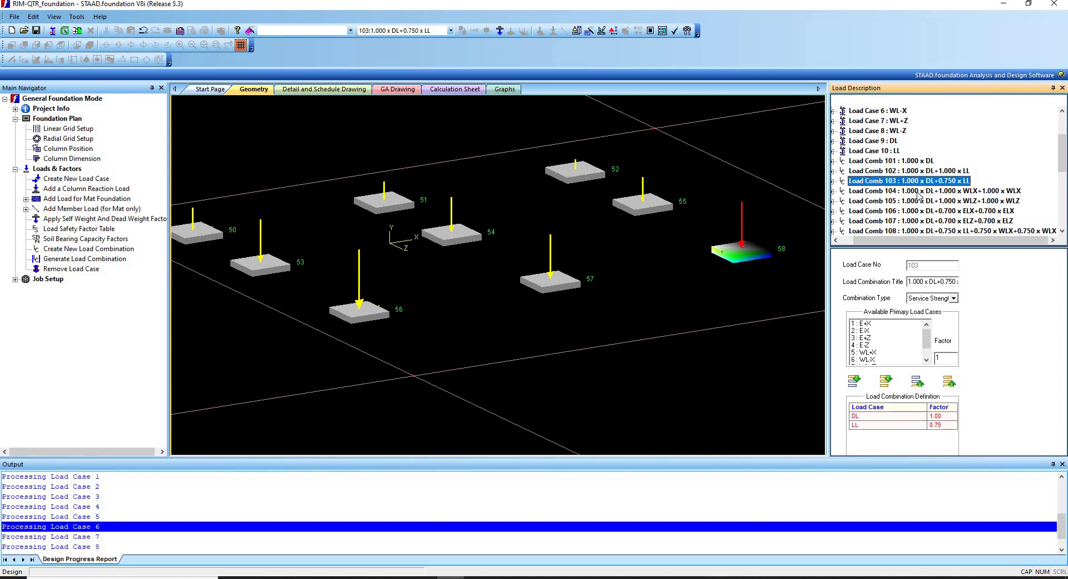
pyautogui.click(918, 202)
pyautogui.scroll(-2, 923, 195)
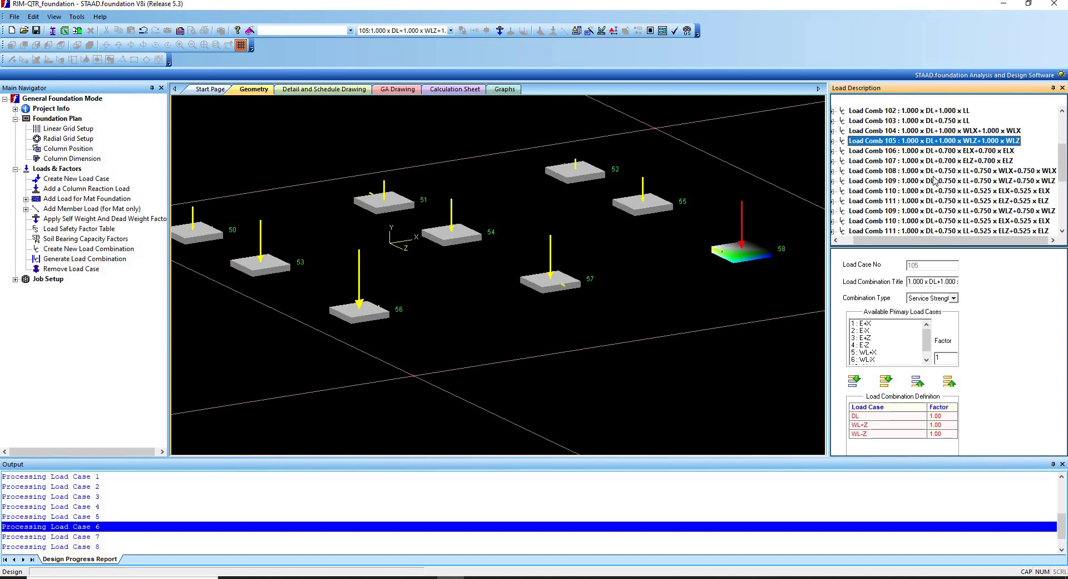
pyautogui.press('Down')
pyautogui.press('Down')
pyautogui.press('Down')
pyautogui.press('Down')
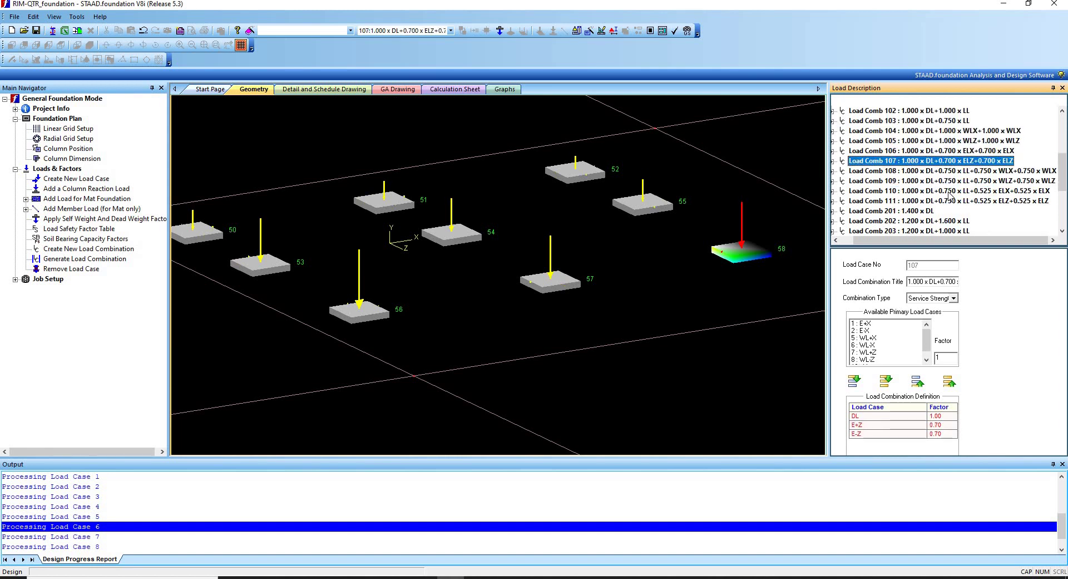
pyautogui.scroll(-1, 932, 195)
pyautogui.scroll(3, 932, 195)
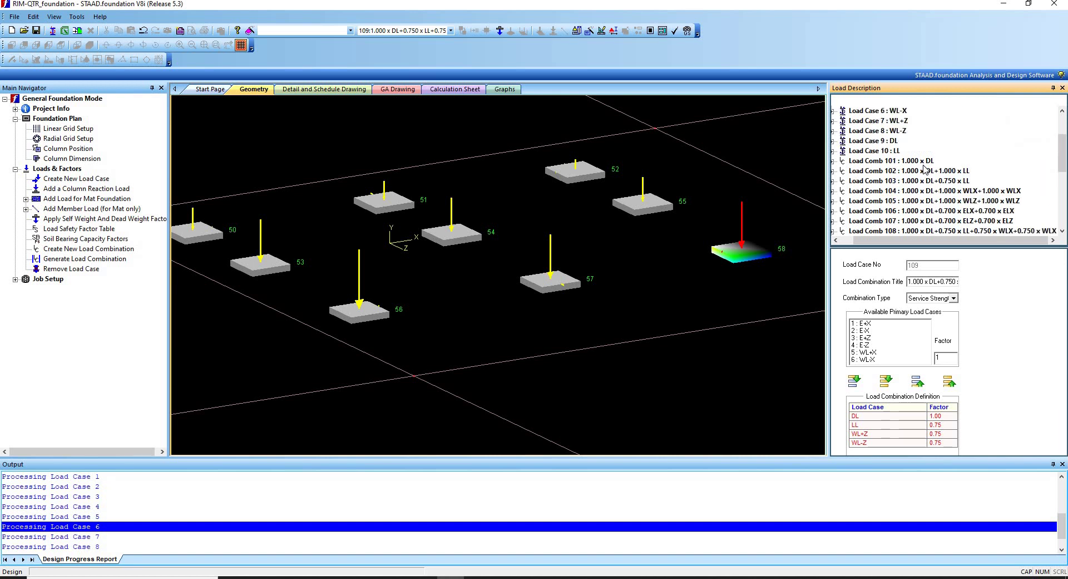
pyautogui.click(925, 162)
pyautogui.press('Down')
pyautogui.scroll(-2, 929, 156)
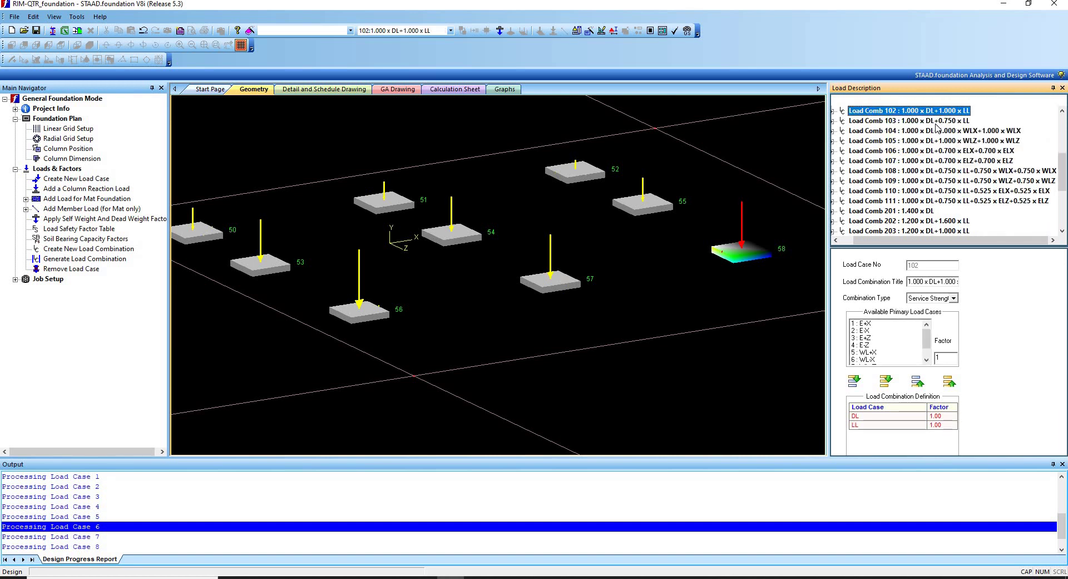
pyautogui.press('Down')
pyautogui.press('Down')
pyautogui.press('Down')
pyautogui.press('Down')
pyautogui.press('Down')
pyautogui.press('Down')
pyautogui.press('Down')
pyautogui.press('Down')
pyautogui.press('Down')
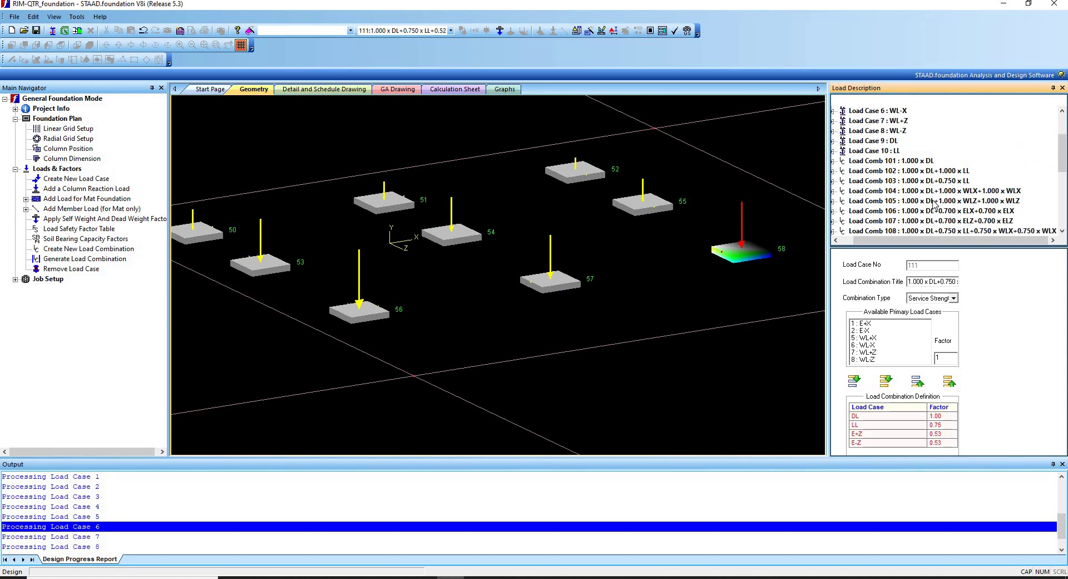
pyautogui.scroll(1, 939, 204)
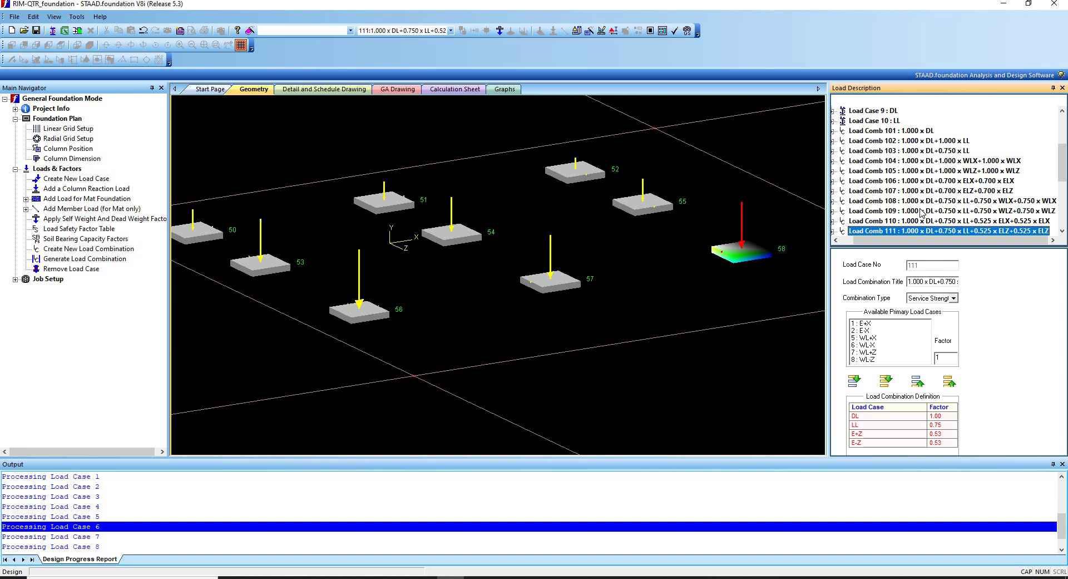
pyautogui.scroll(-1, 921, 210)
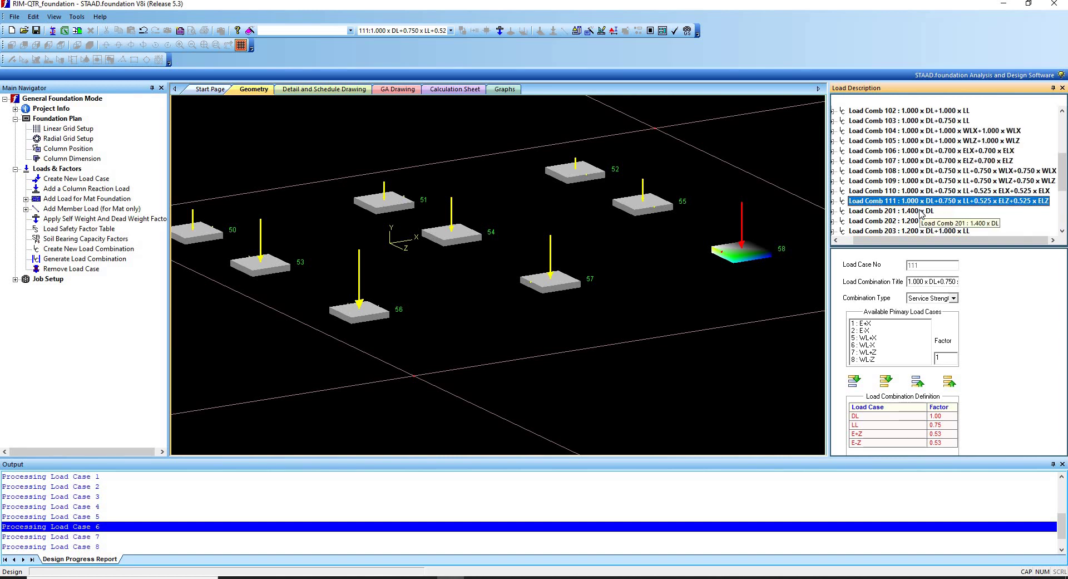
# Review the load cases and factors of the ultimate load combinations 201 to 213.
pyautogui.scroll(-2, 921, 211)
pyautogui.click(922, 163)
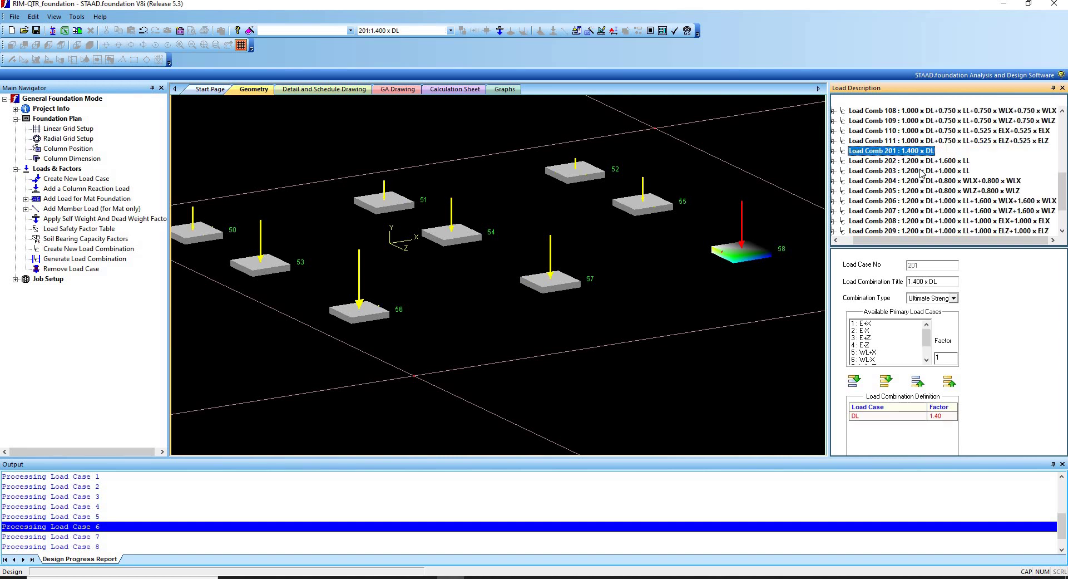
pyautogui.press('Down')
pyautogui.press('Down')
pyautogui.press('Down')
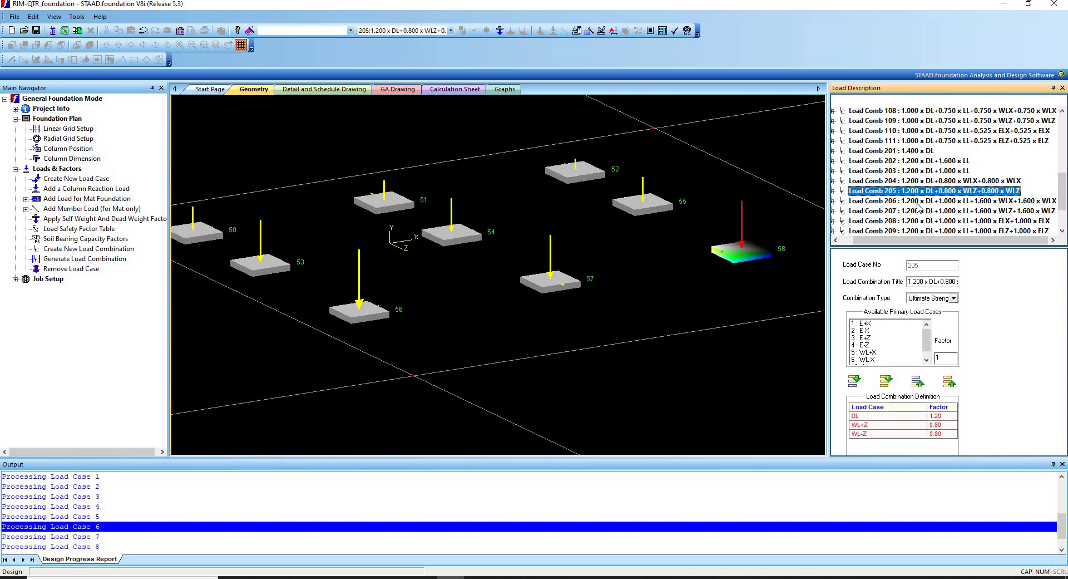
pyautogui.press('Down')
pyautogui.press('Down')
pyautogui.press('Down')
pyautogui.scroll(-2, 922, 181)
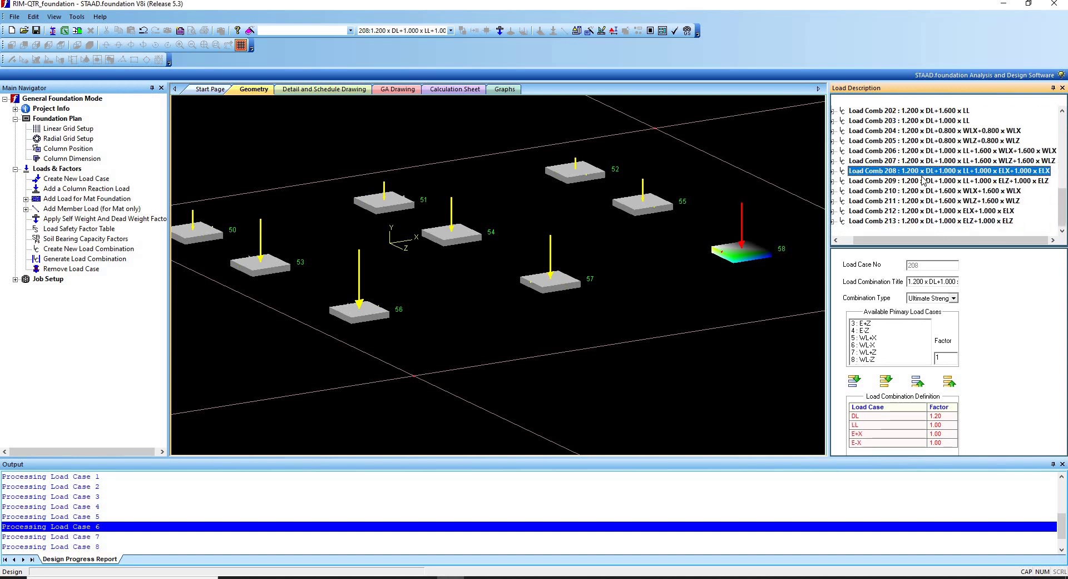
pyautogui.press('Down')
pyautogui.press('Down')
pyautogui.press('Down')
pyautogui.press('Down')
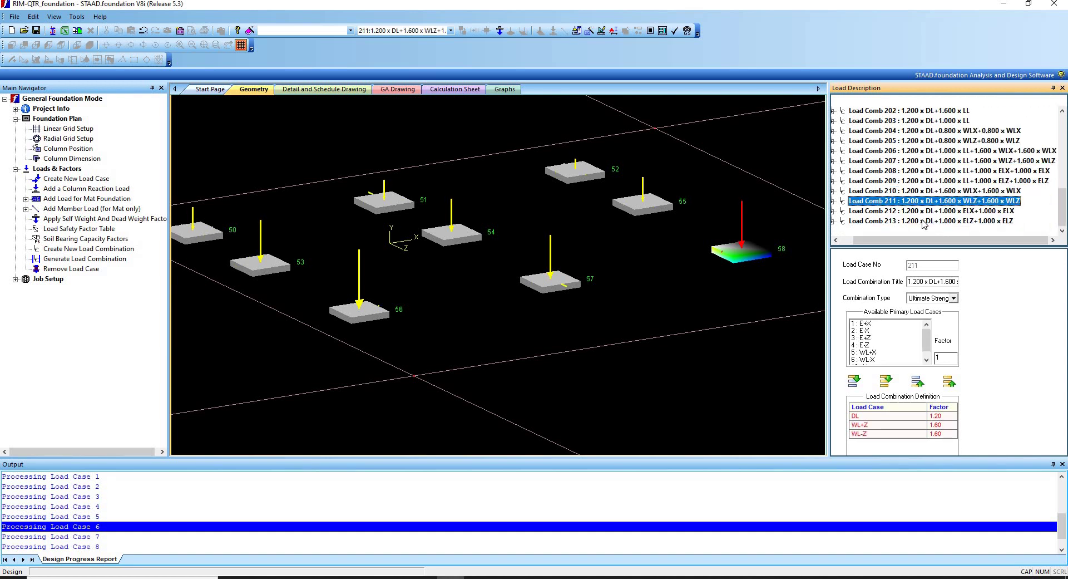
pyautogui.click(926, 222)
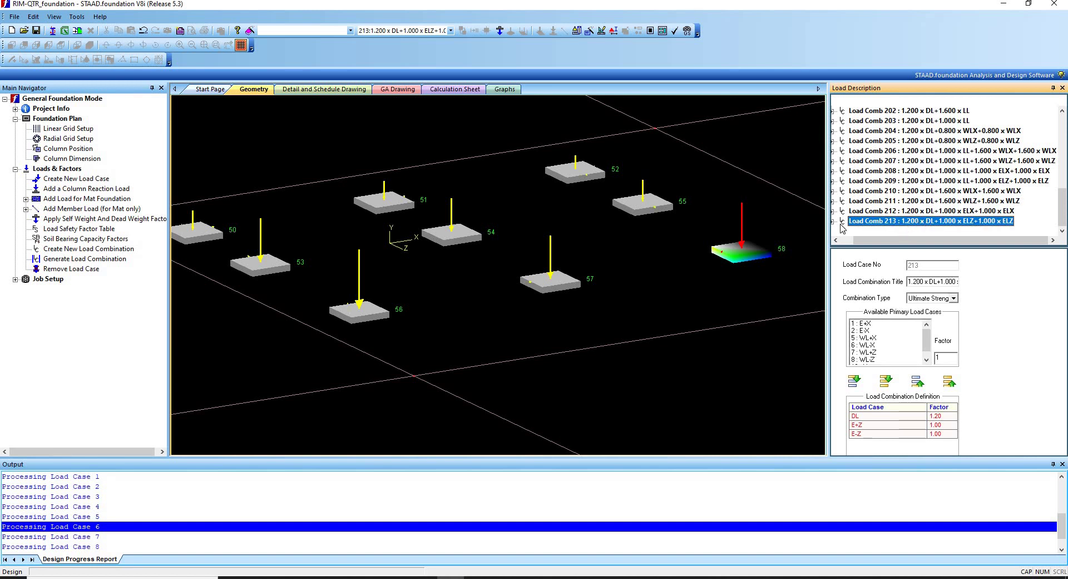
# Start a new job named RIM QTR FDN and keep its job type as Isolated.
pyautogui.click(16, 280)
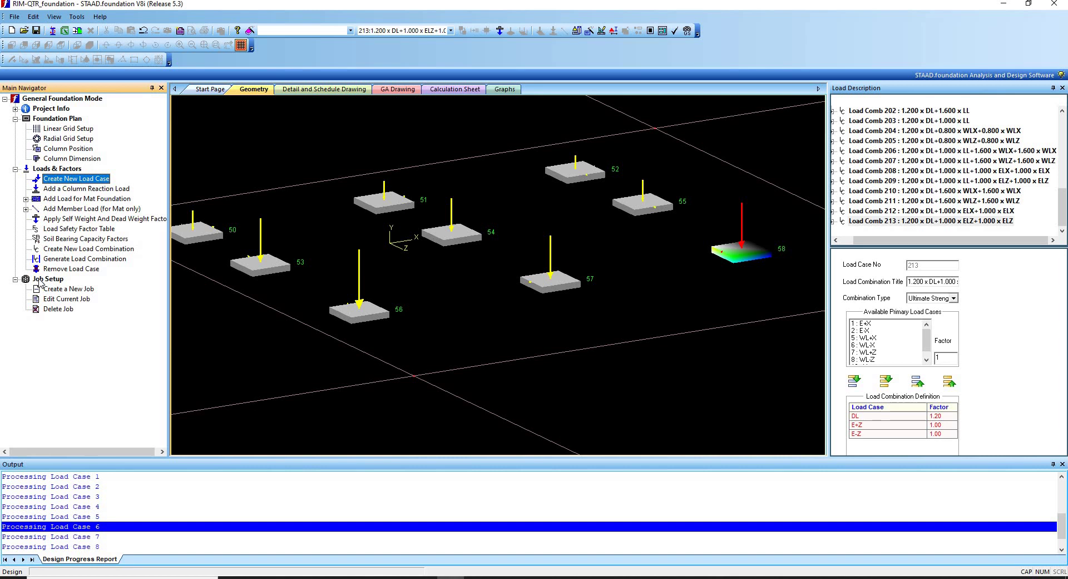
pyautogui.click(44, 280)
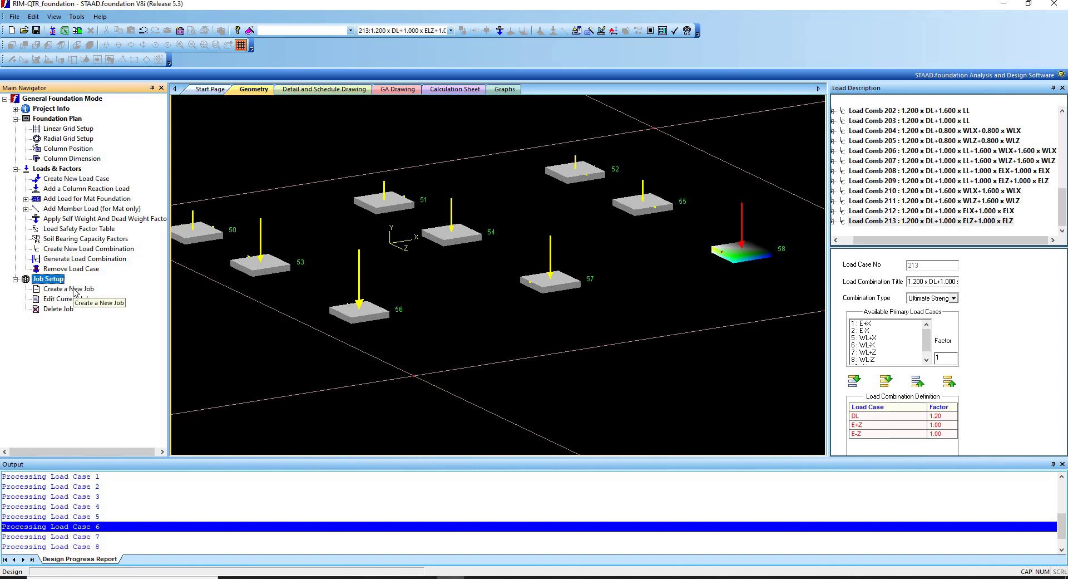
pyautogui.click(75, 289)
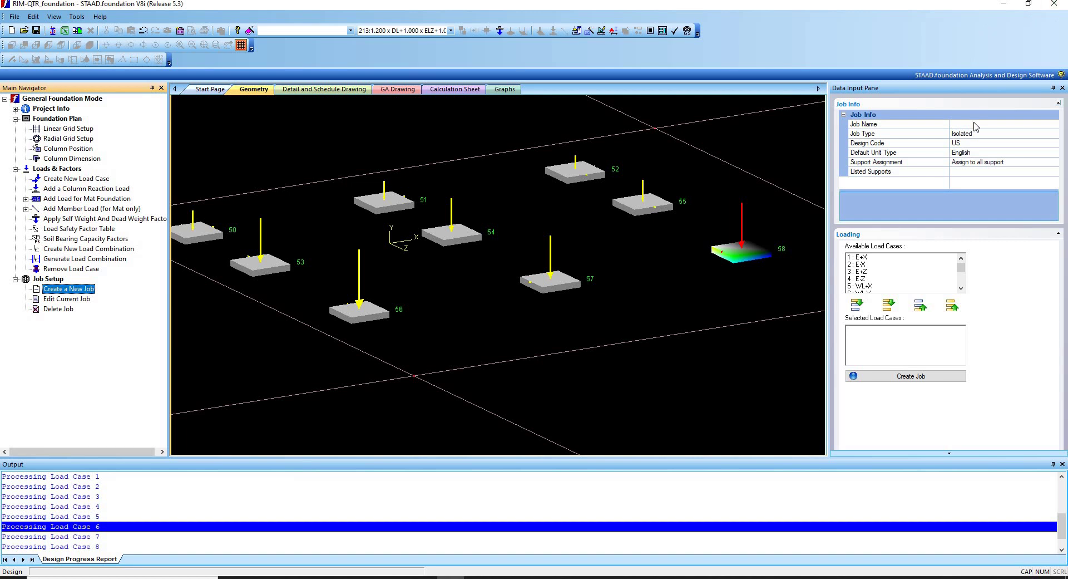
pyautogui.click(995, 144)
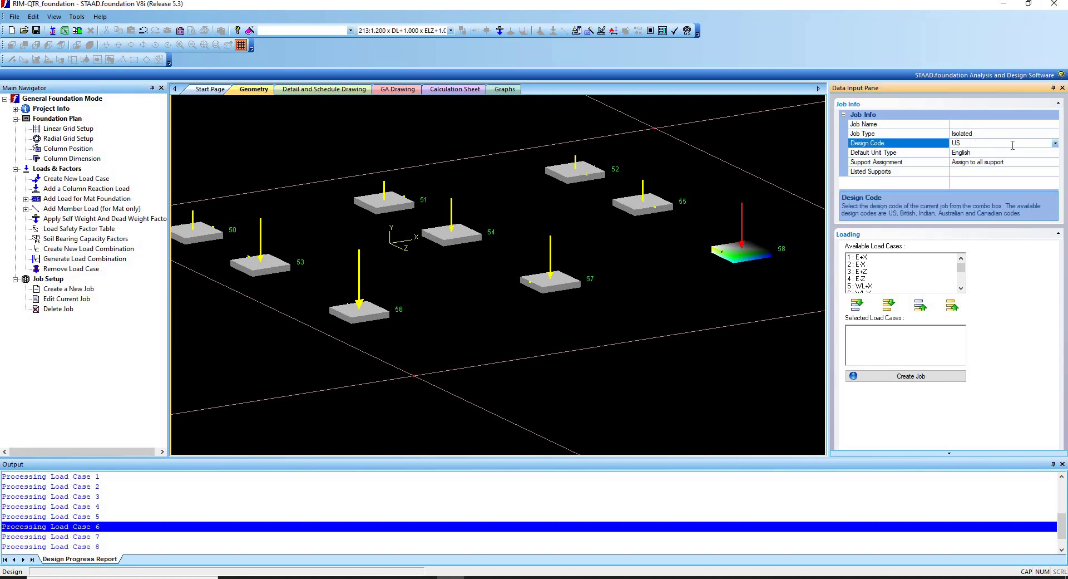
pyautogui.click(966, 124)
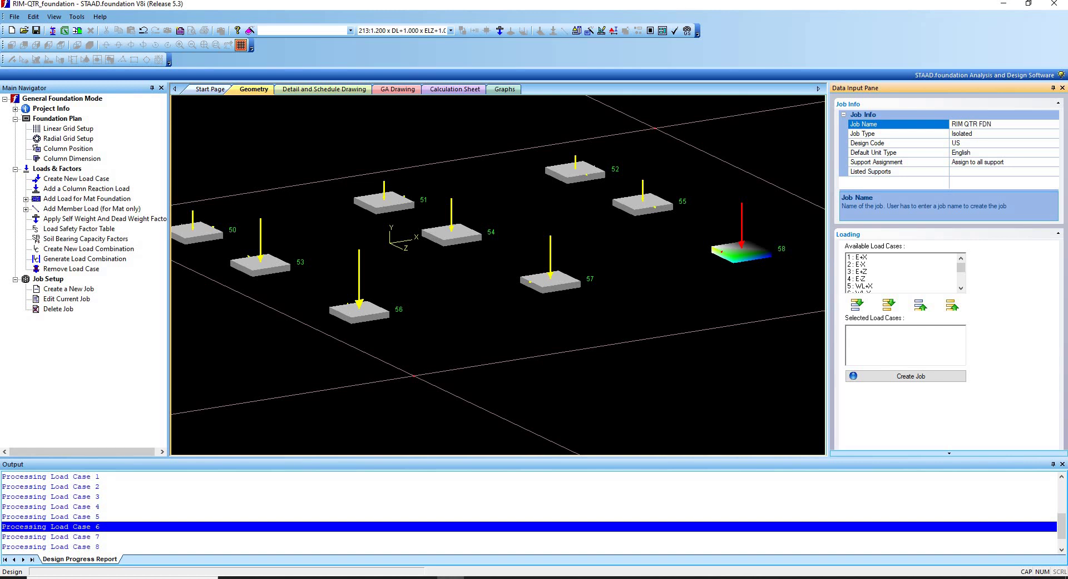
pyautogui.click(1048, 133)
pyautogui.click(1055, 134)
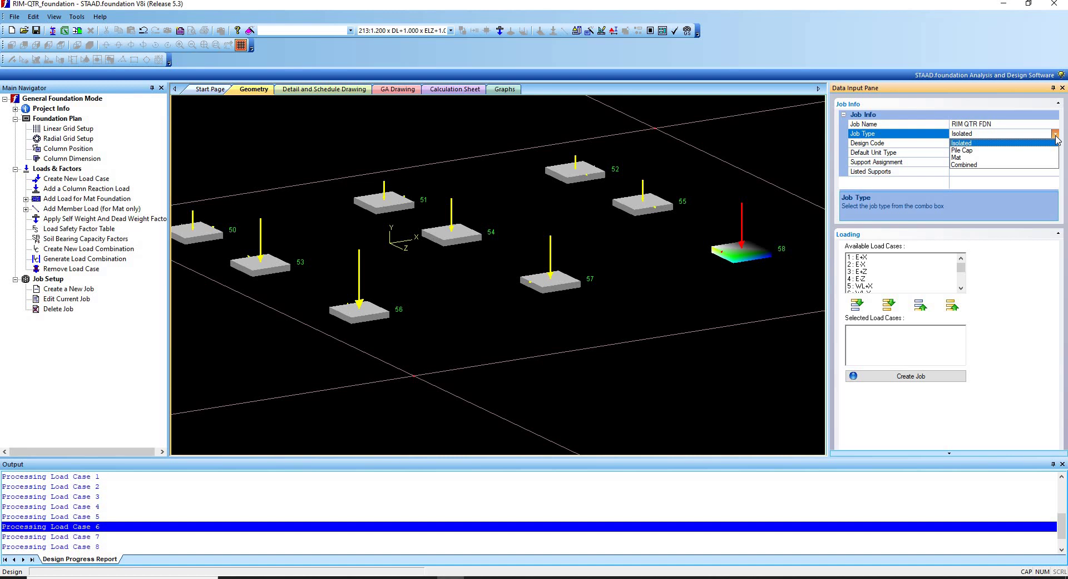
pyautogui.click(993, 135)
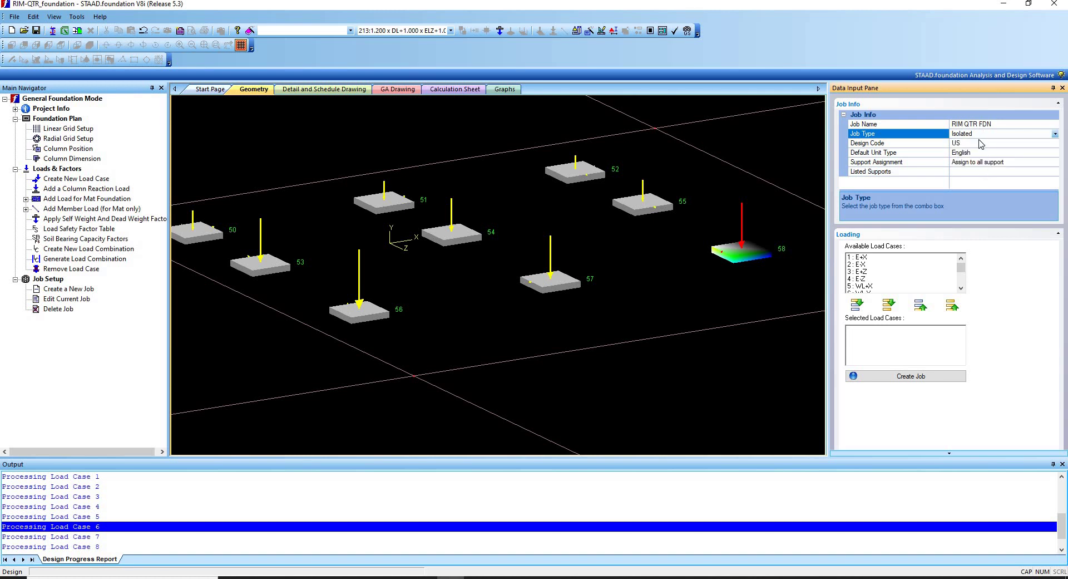
# Keep the US design code for the job and set its default unit type to SI.
pyautogui.click(978, 144)
pyautogui.click(1055, 143)
pyautogui.click(1056, 149)
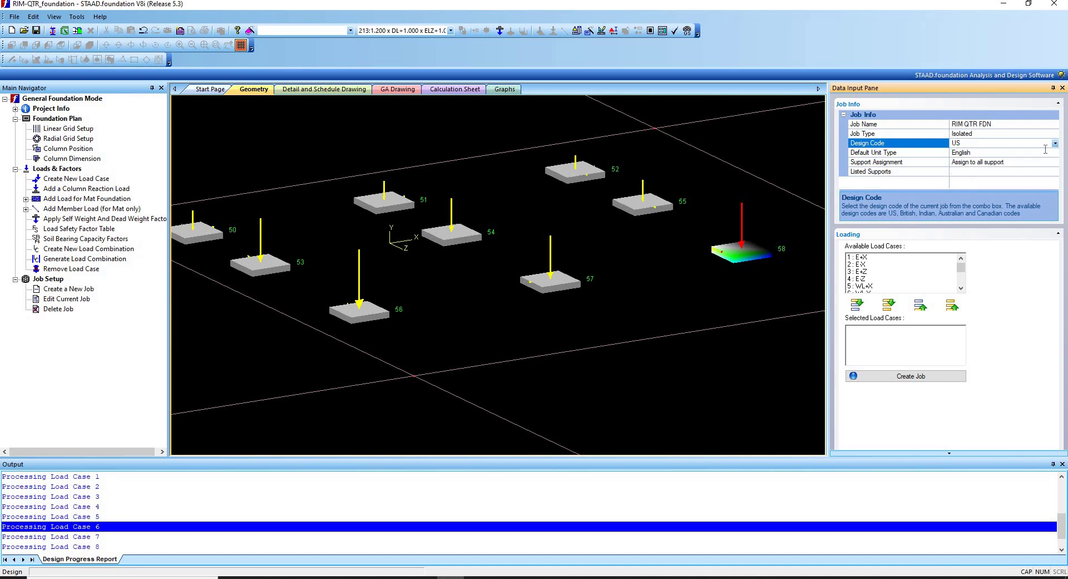
pyautogui.click(1049, 151)
pyautogui.click(1055, 153)
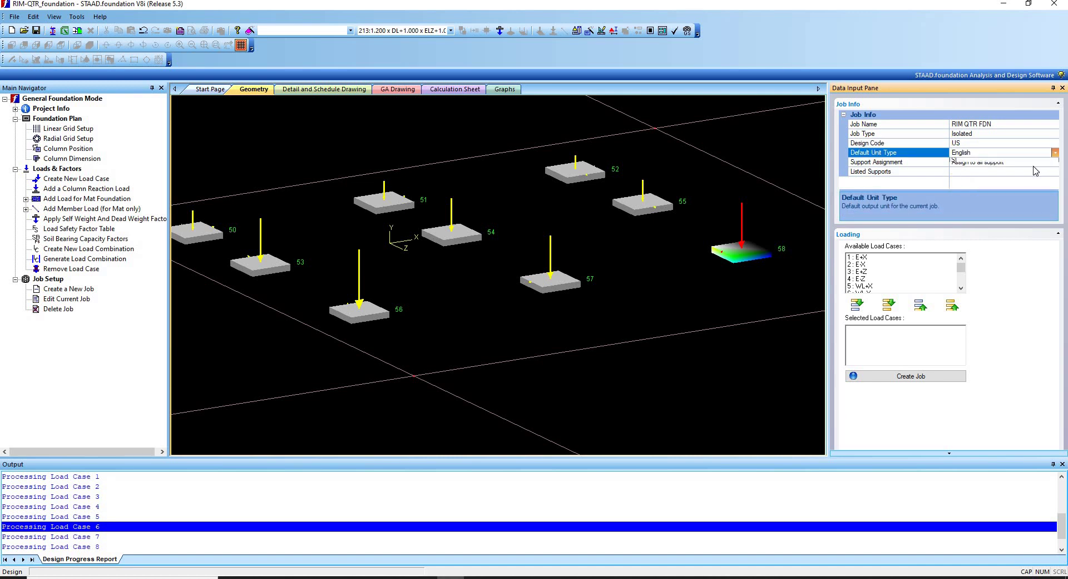
pyautogui.click(1035, 169)
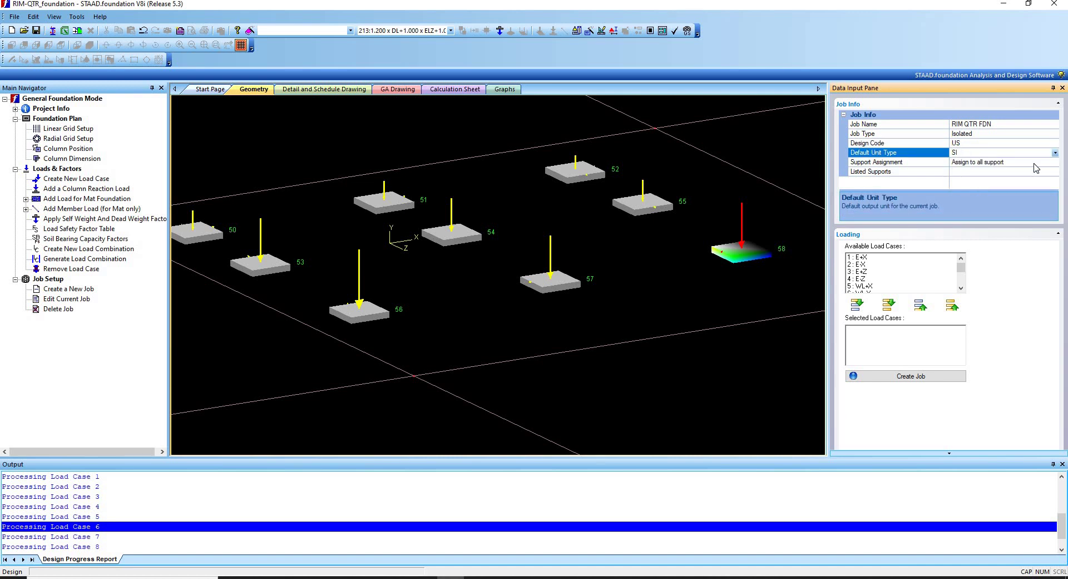
pyautogui.click(980, 172)
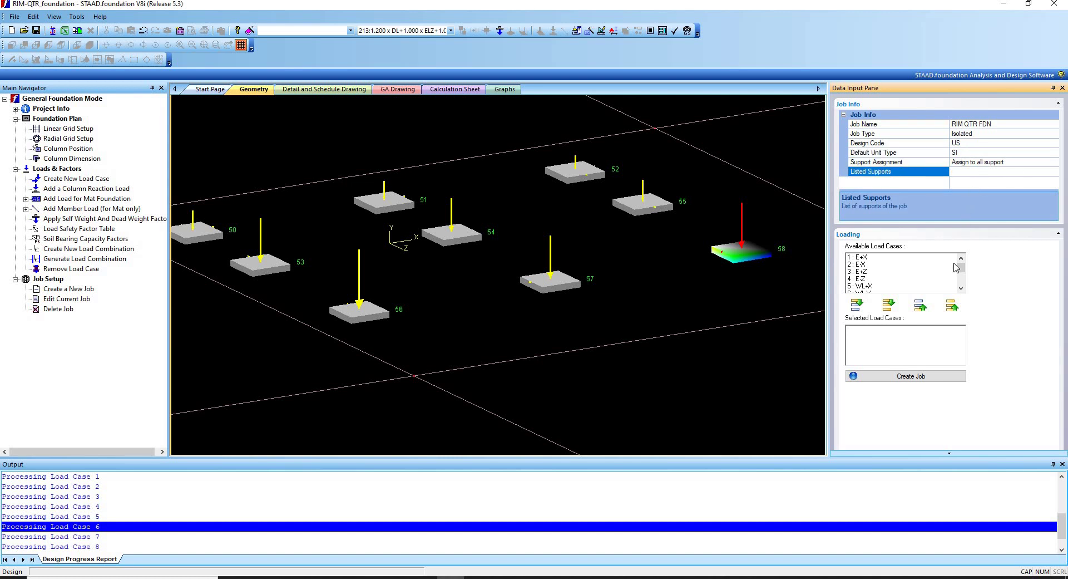
# Examine the job's available load cases, from the primary cases through the service and ultimate combinations.
pyautogui.scroll(-10, 964, 265)
pyautogui.scroll(10, 964, 266)
pyautogui.scroll(-10, 964, 270)
pyautogui.scroll(10, 965, 264)
pyautogui.click(866, 264)
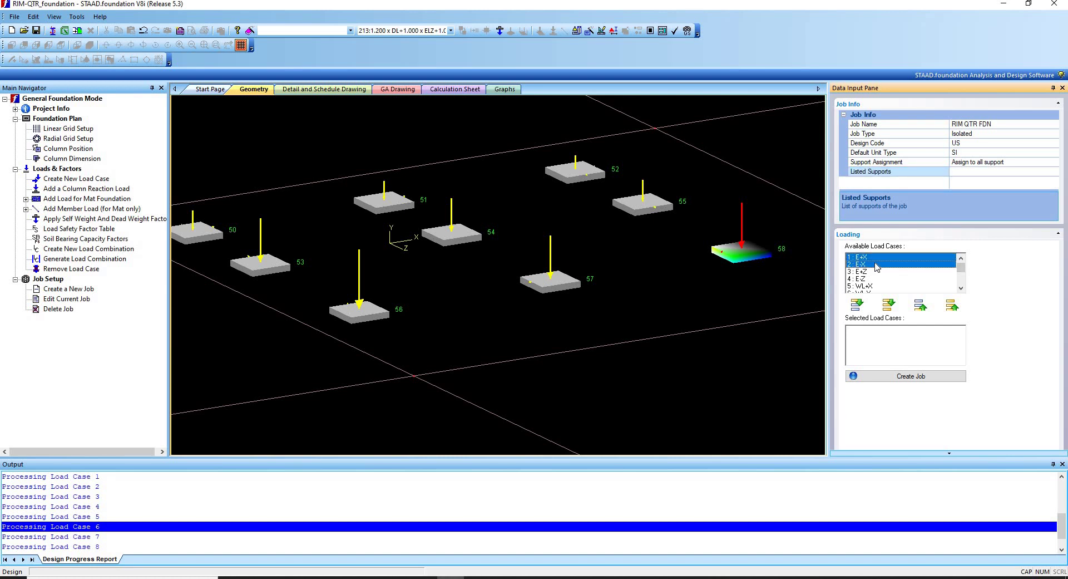
pyautogui.click(890, 264)
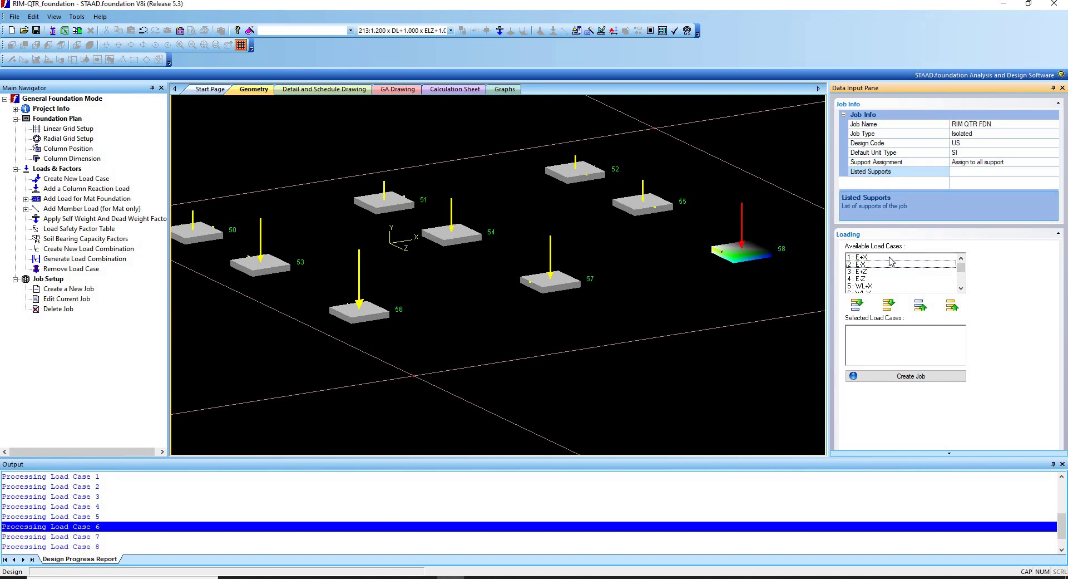
pyautogui.click(962, 270)
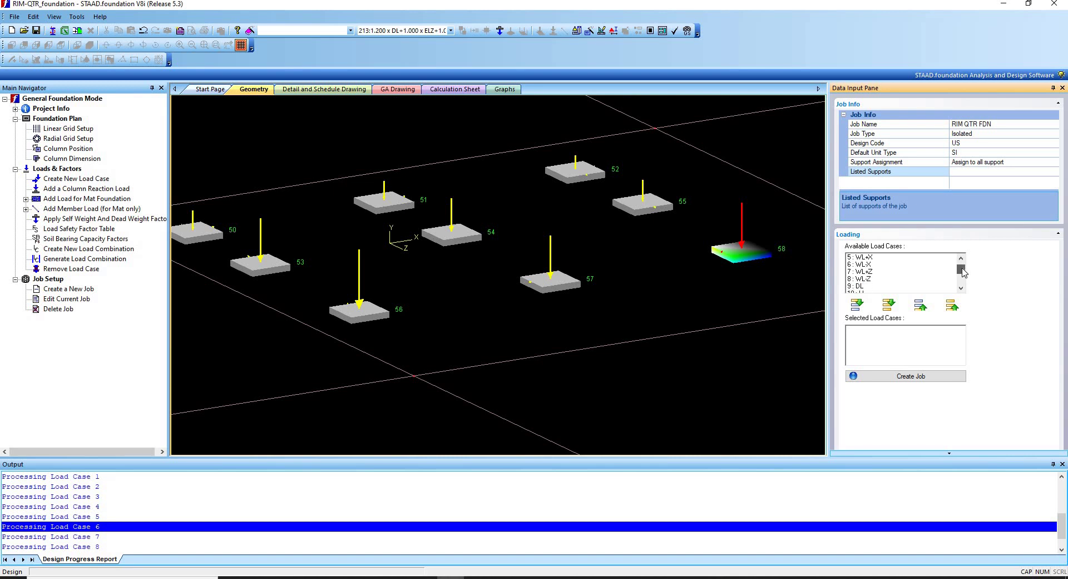
pyautogui.moveTo(962, 271); pyautogui.dragTo(962, 272)
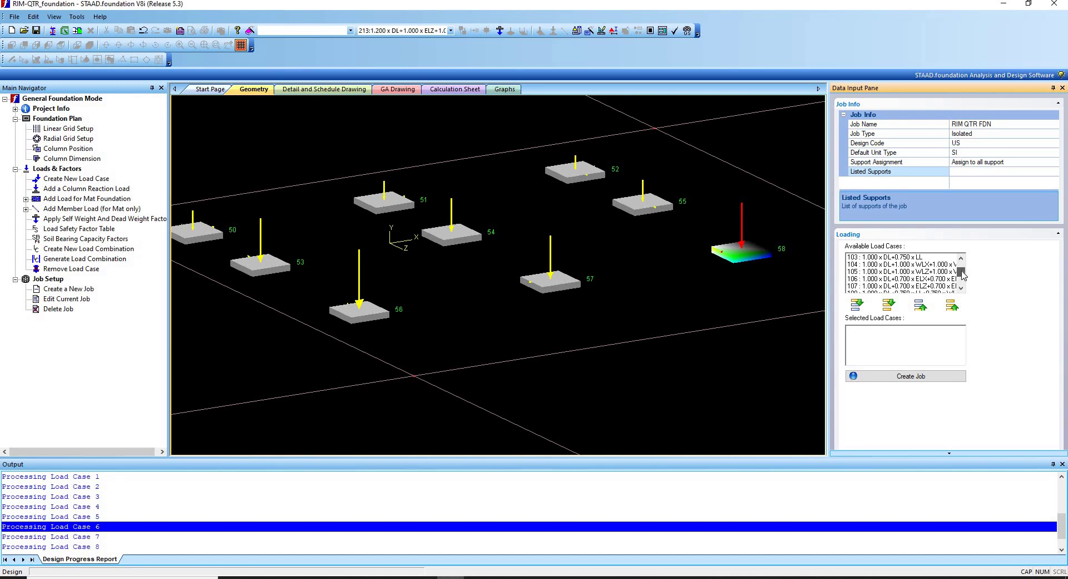
pyautogui.scroll(1, 952, 267)
pyautogui.scroll(-1, 952, 266)
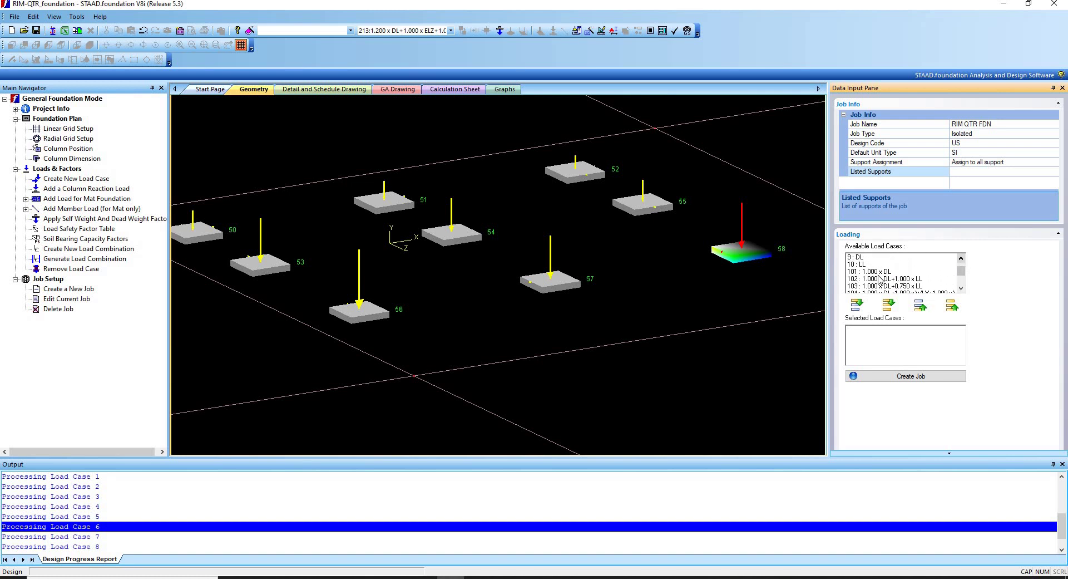
pyautogui.scroll(-1, 956, 266)
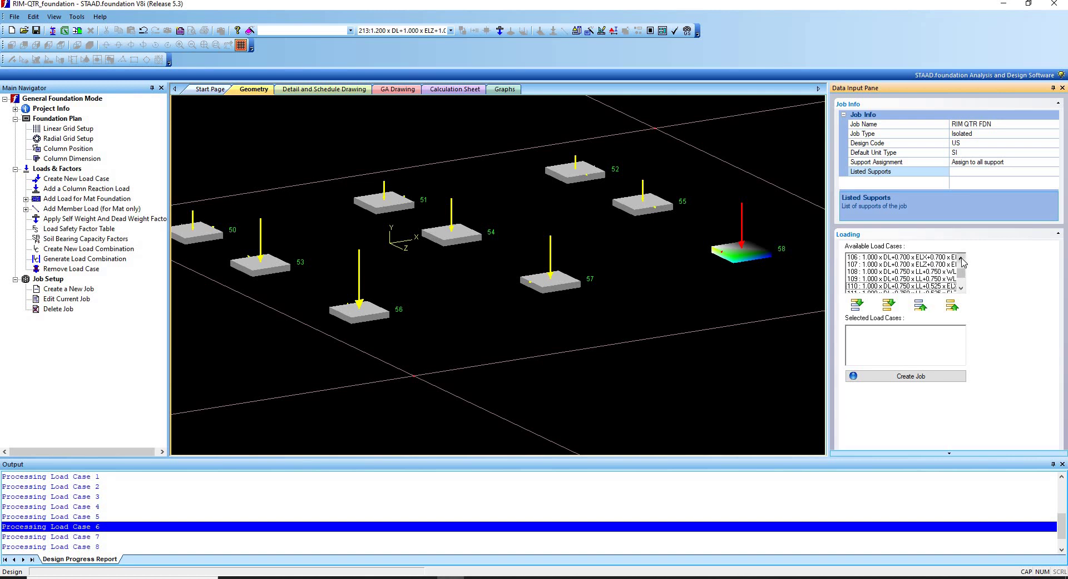
pyautogui.moveTo(962, 271); pyautogui.dragTo(962, 262)
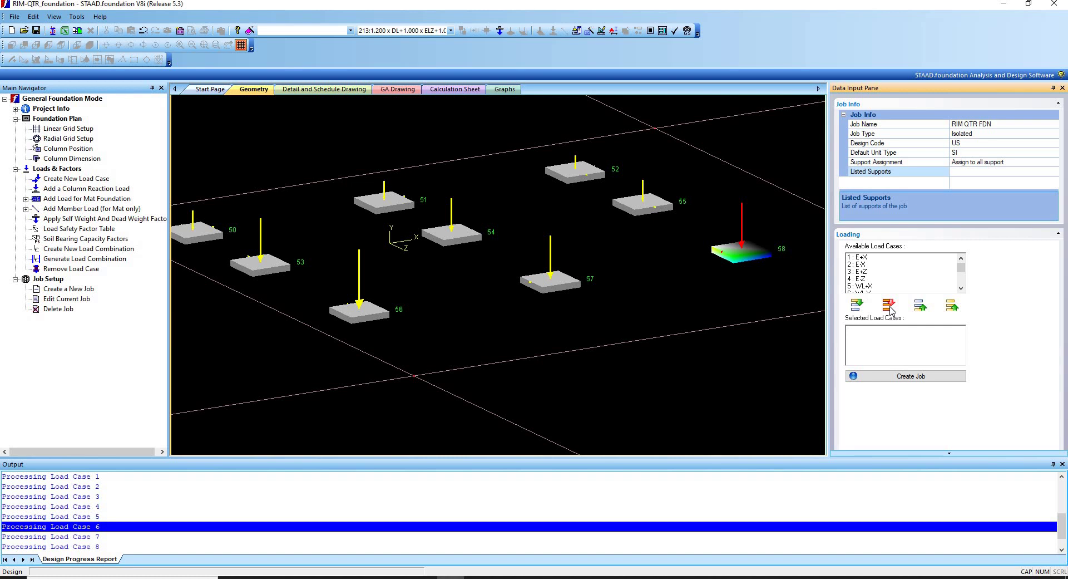
# Add all load cases to the job, and take primary cases 1 to 10 back out of the selection.
pyautogui.click(889, 305)
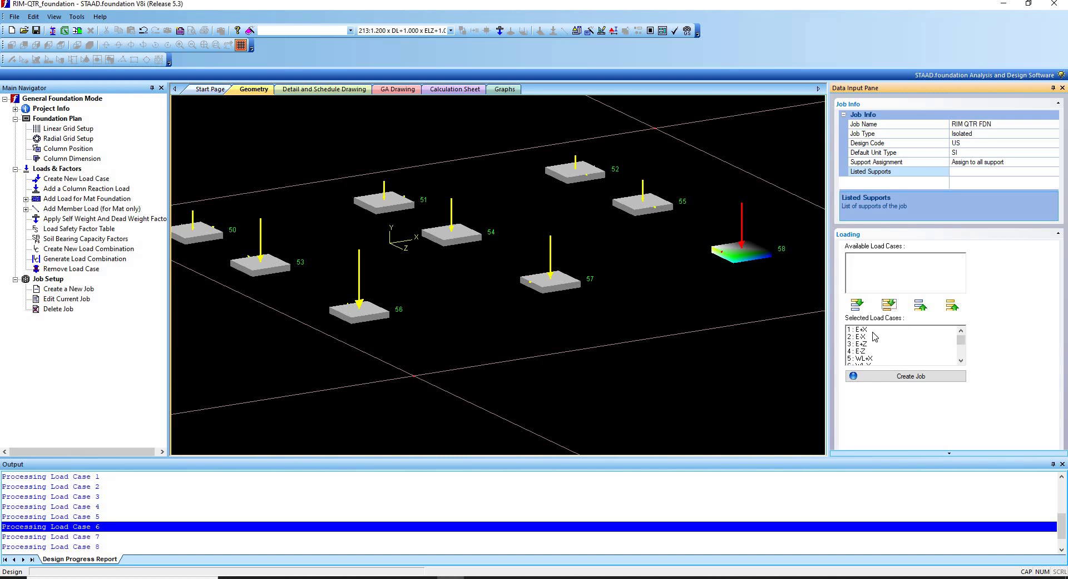
pyautogui.moveTo(864, 344); pyautogui.dragTo(865, 361)
pyautogui.click(919, 308)
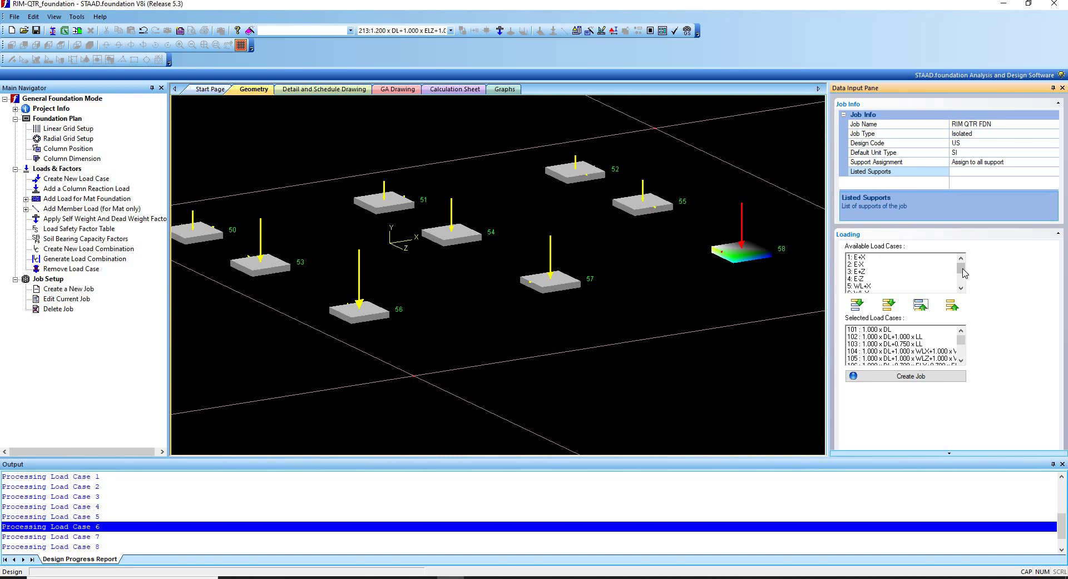
# Check the available and selected load case lists, and create the job with the service and ultimate combinations.
pyautogui.moveTo(961, 267); pyautogui.dragTo(963, 286)
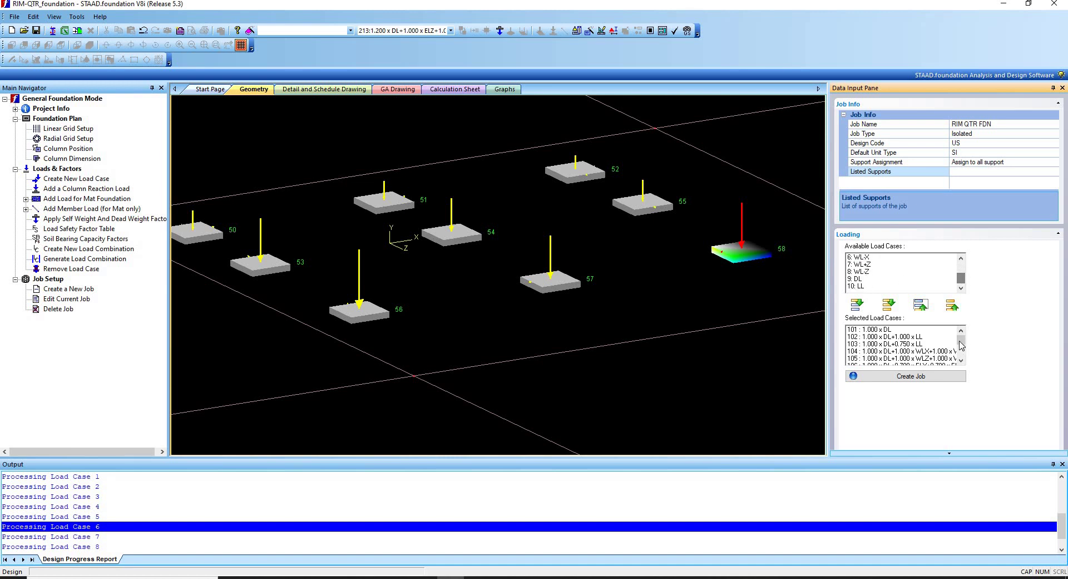
pyautogui.click(961, 361)
pyautogui.scroll(-20, 963, 363)
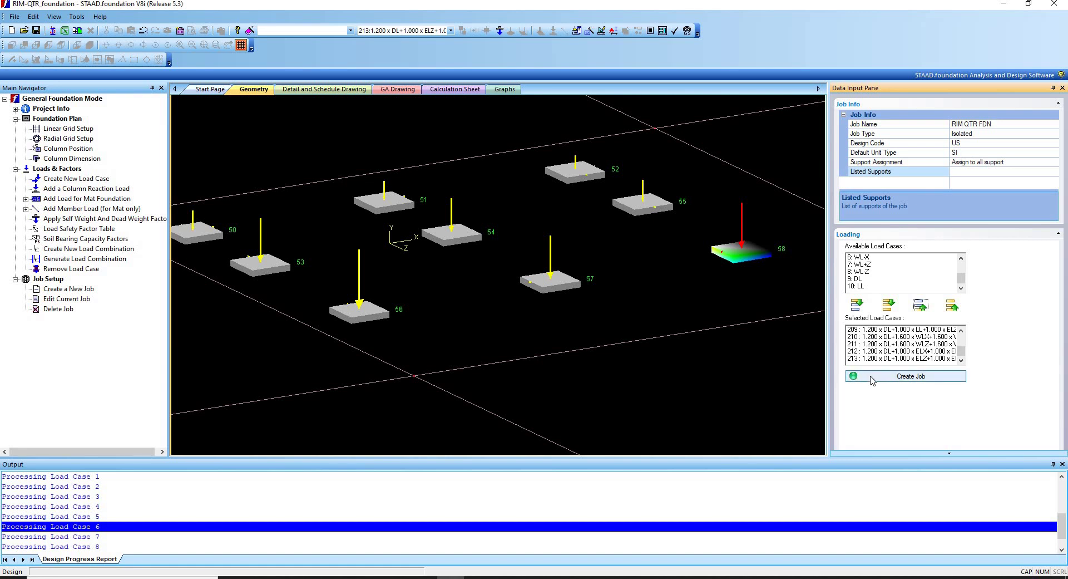
pyautogui.click(871, 377)
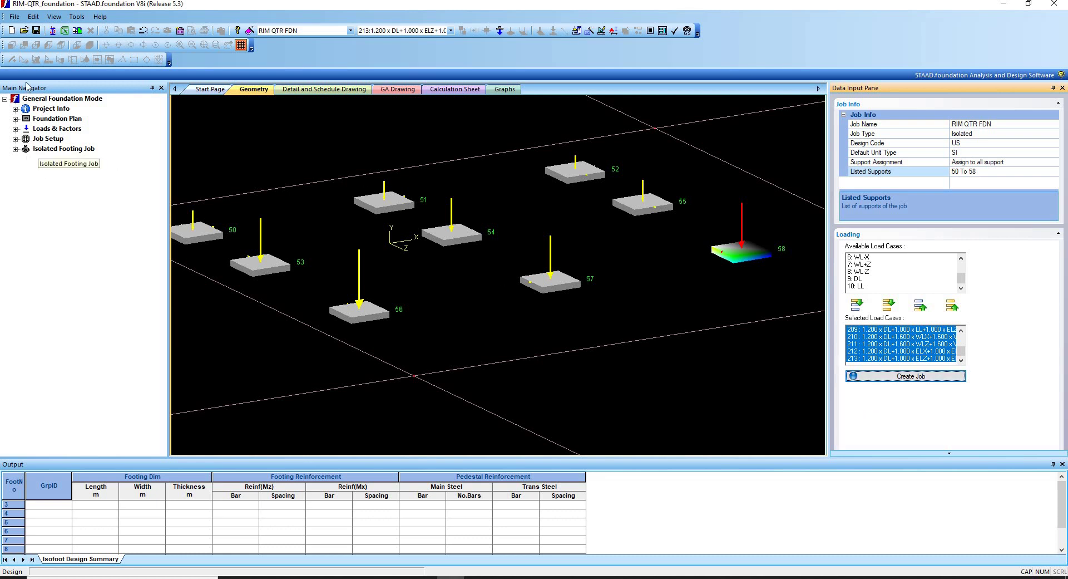
# Open the Concrete & Rebar design parameters of the isolated footing job.
pyautogui.click(16, 149)
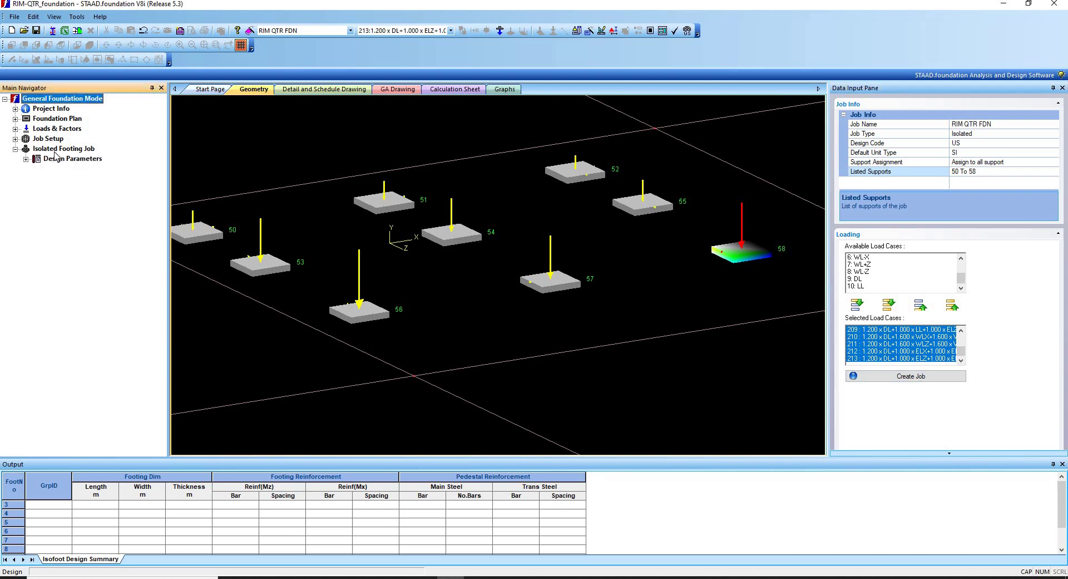
pyautogui.click(58, 150)
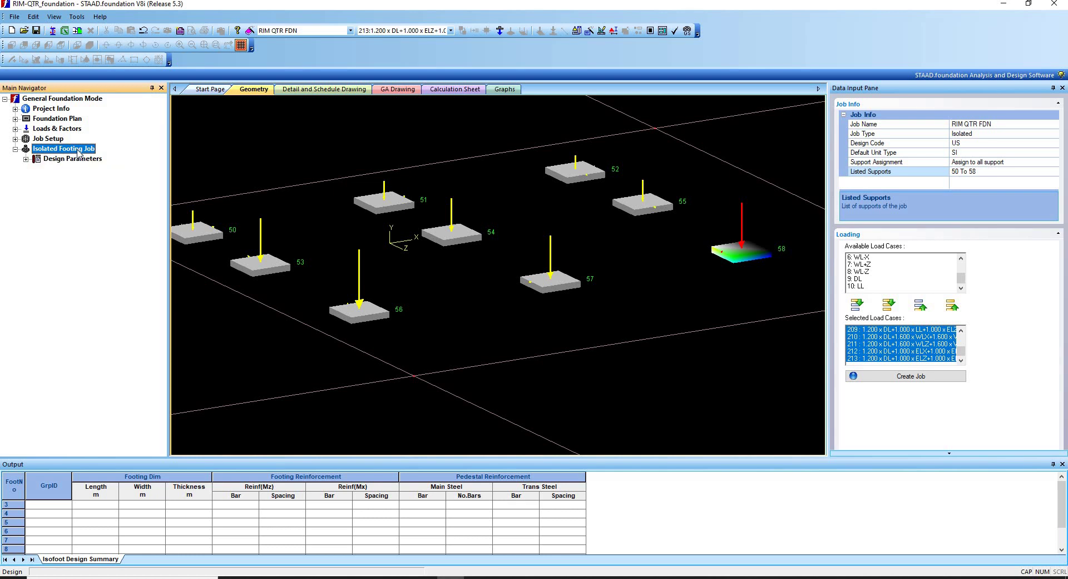
pyautogui.click(25, 159)
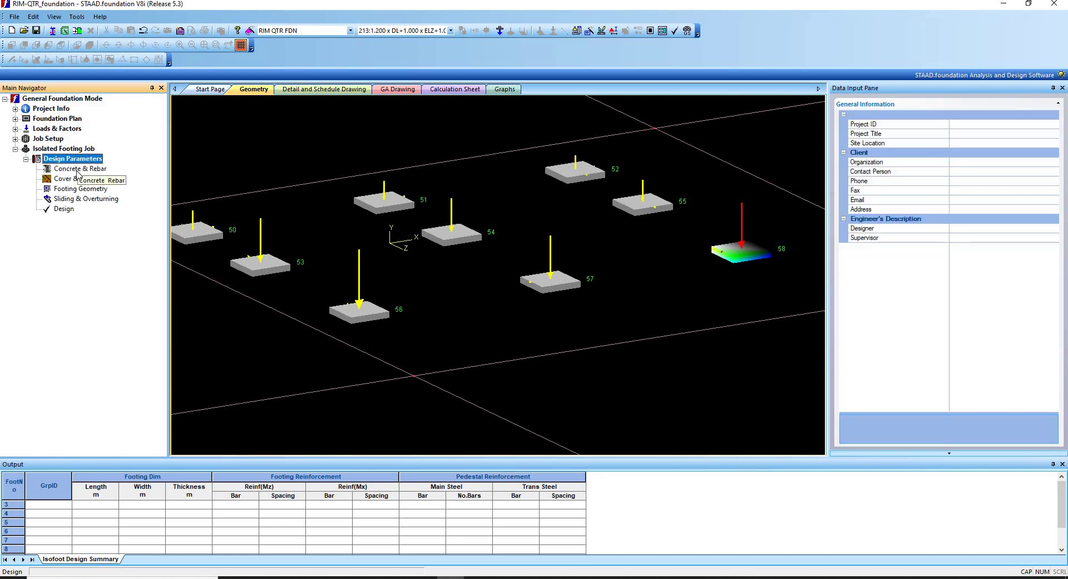
pyautogui.click(78, 172)
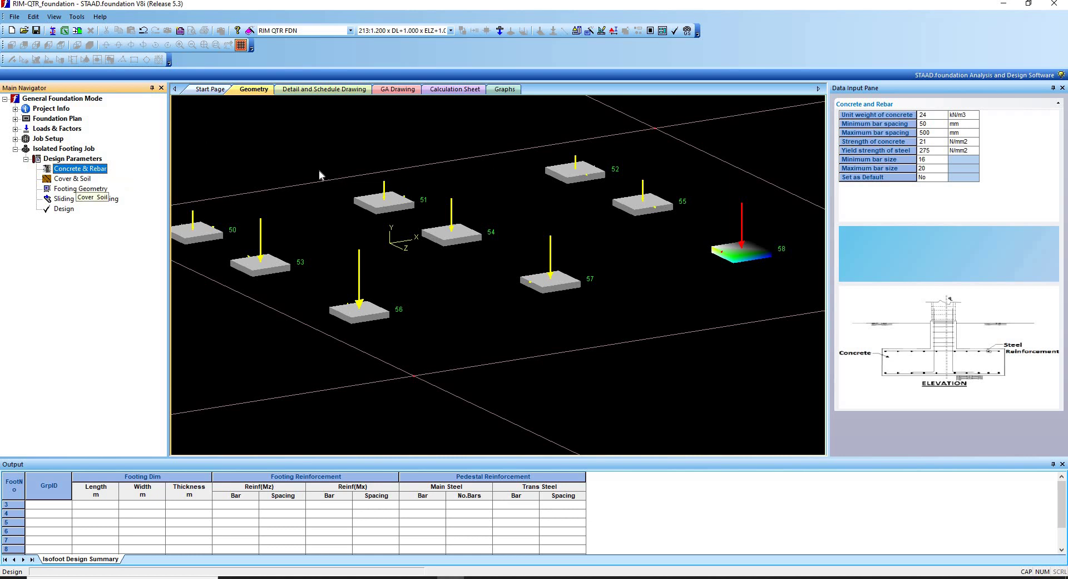
# Review the bar spacing limits, concrete strength, steel yield strength, and minimum and maximum bar sizes.
pyautogui.click(943, 123)
pyautogui.press('Down')
pyautogui.press('Down')
pyautogui.press('Down')
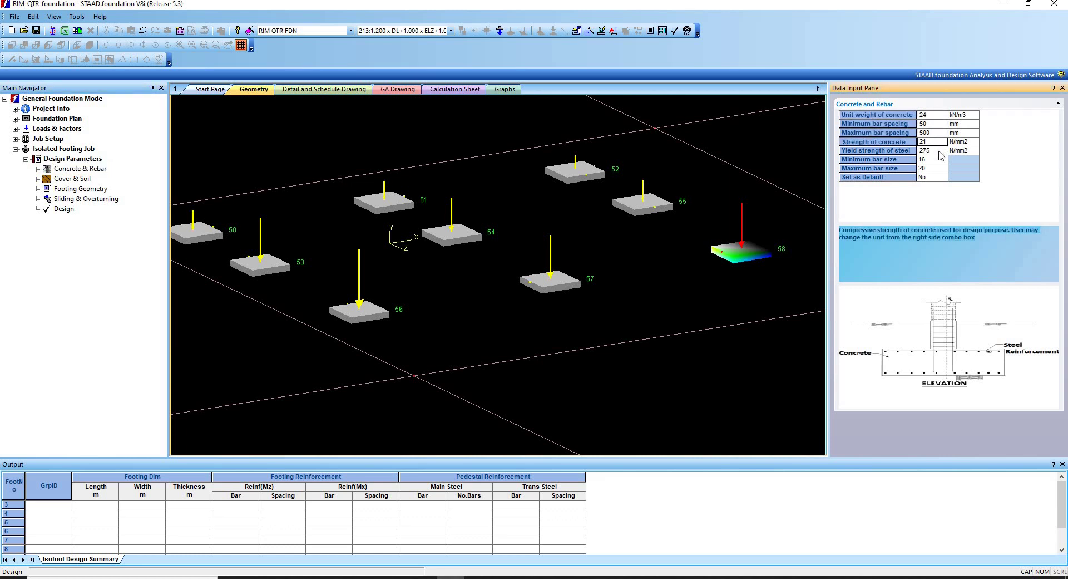
pyautogui.press('Down')
pyautogui.press('Down')
pyautogui.click(943, 159)
pyautogui.click(942, 161)
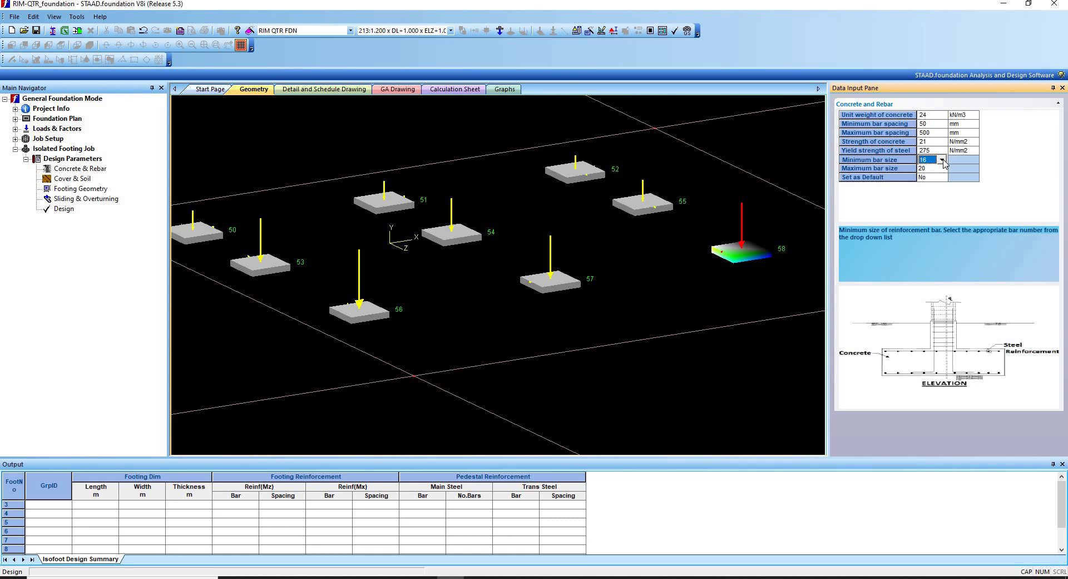
pyautogui.click(944, 169)
pyautogui.click(943, 168)
pyautogui.click(942, 169)
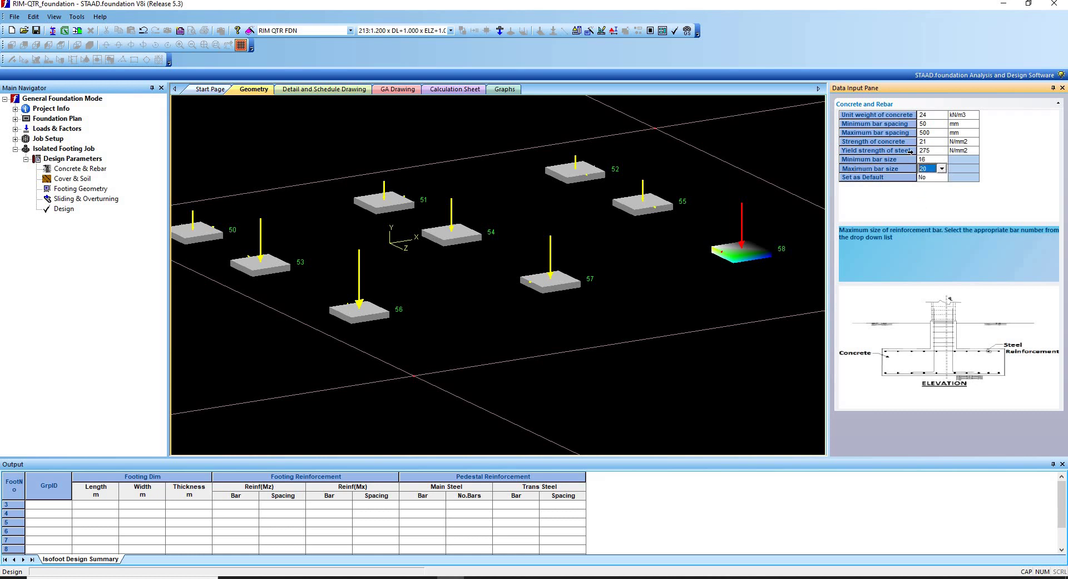
pyautogui.click(942, 153)
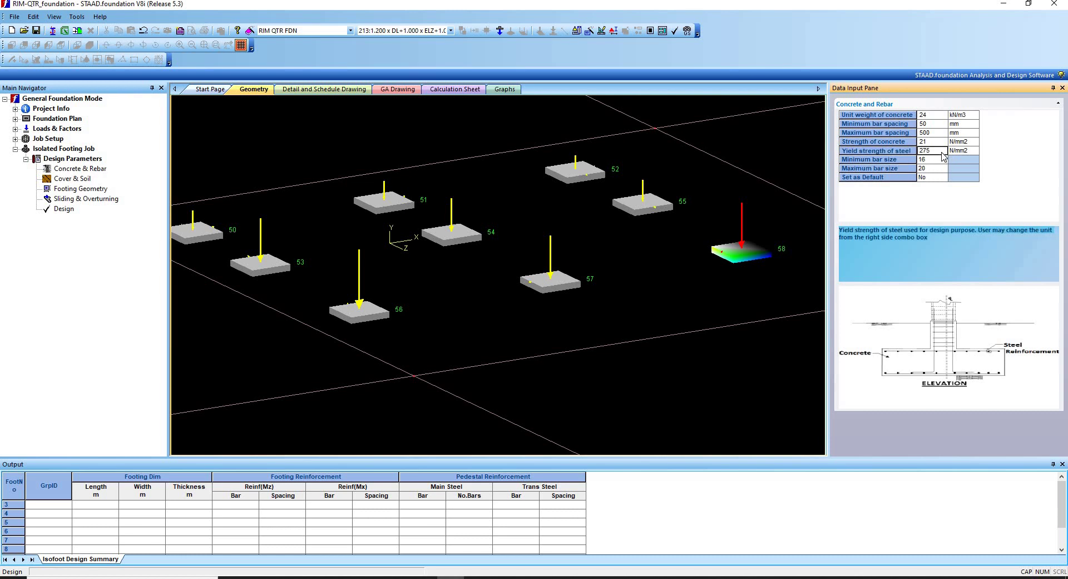
pyautogui.click(940, 142)
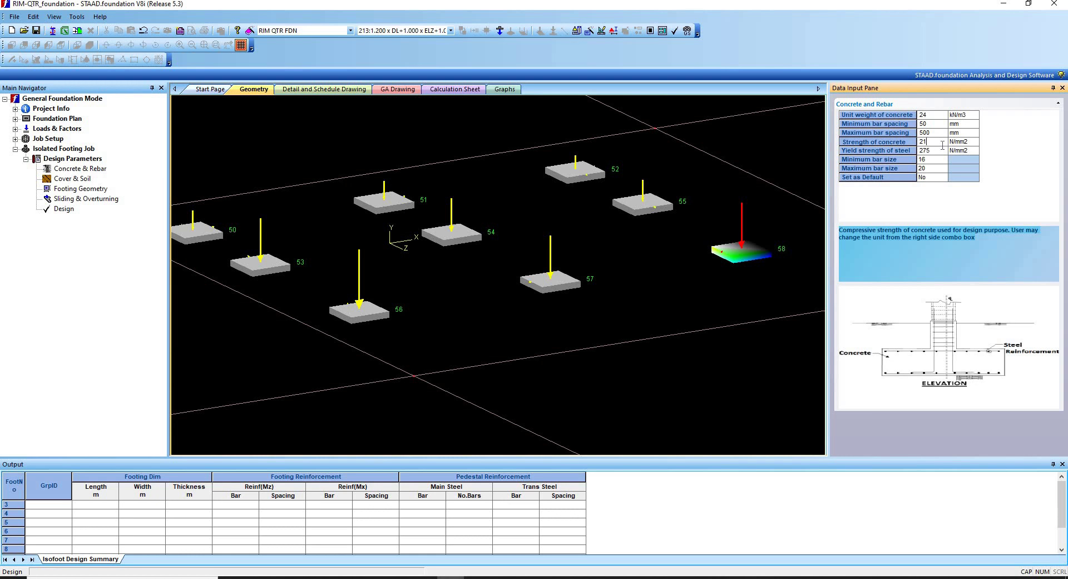
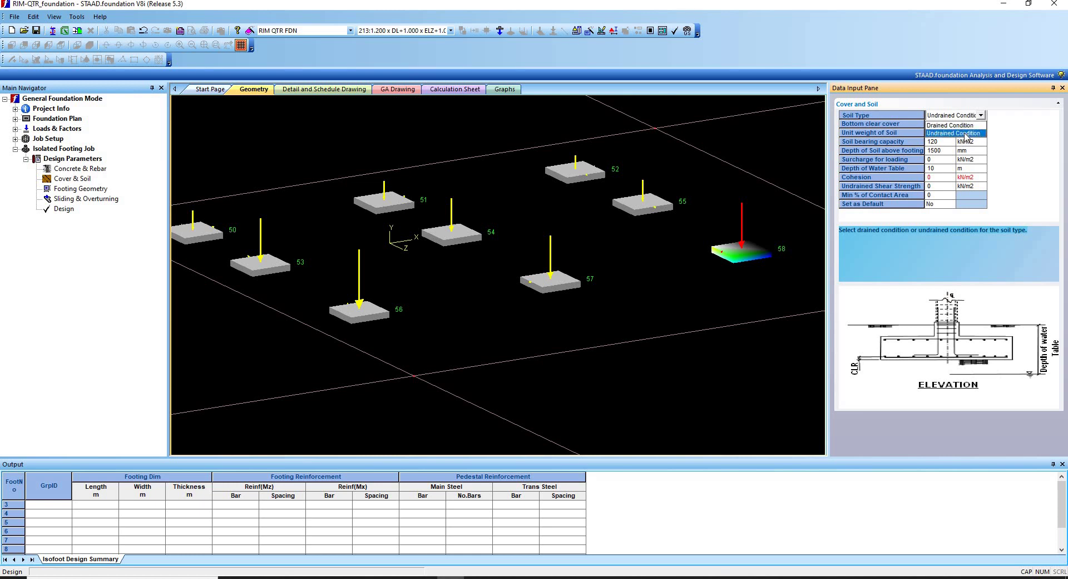
# Set the soil to undrained condition with a bearing capacity of 90 kN/m2 and a soil depth above the footing of 1000 mm.
pyautogui.click(980, 117)
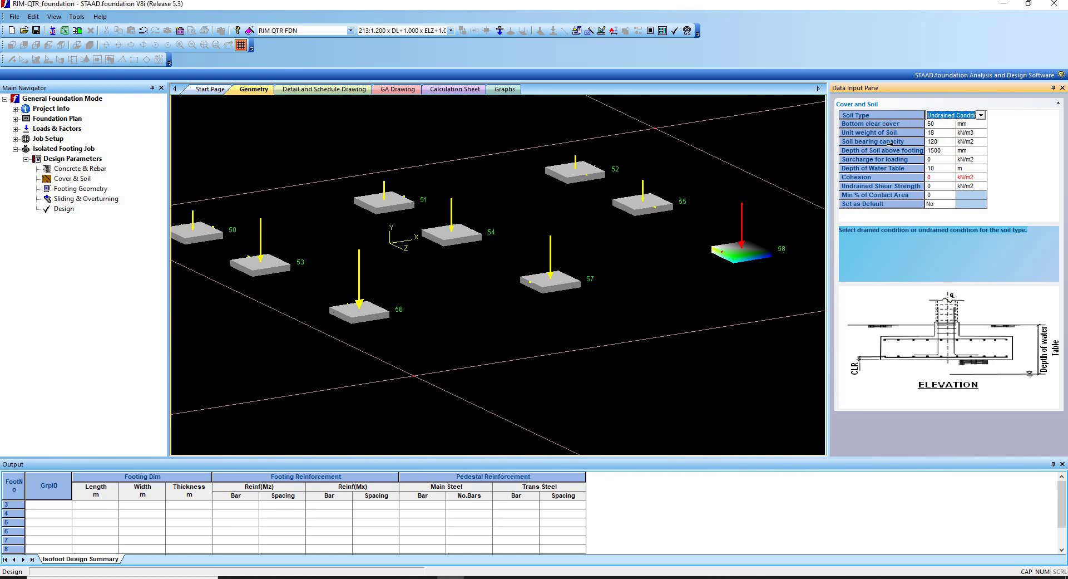
pyautogui.click(946, 146)
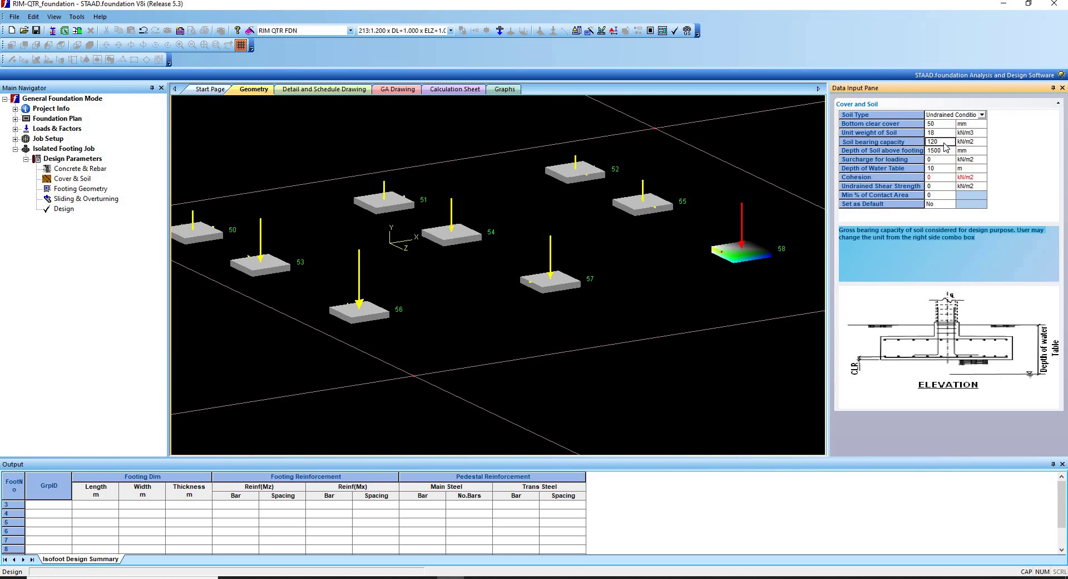
pyautogui.write('90')
pyautogui.click(893, 151)
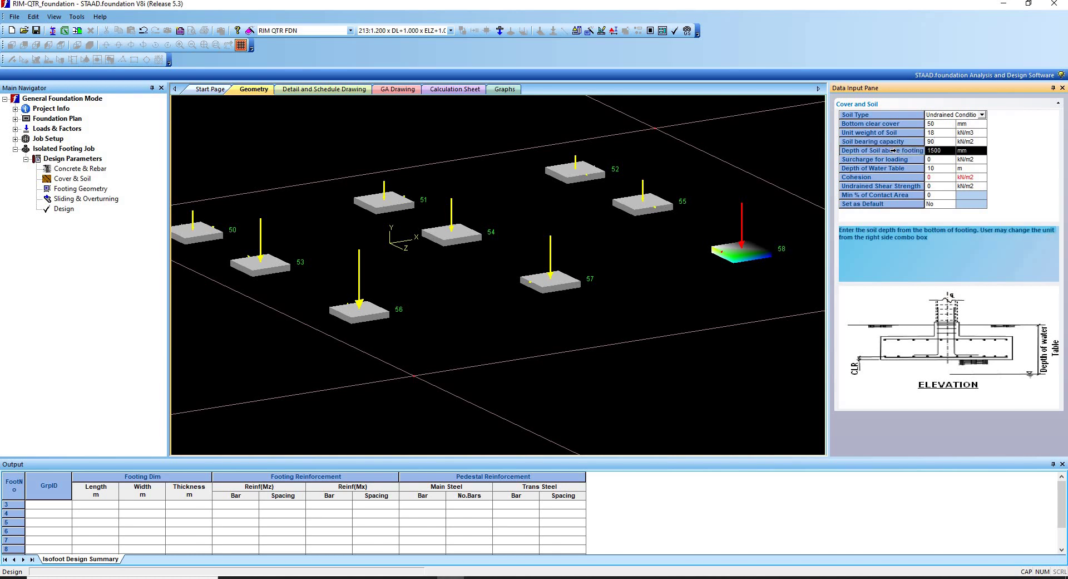
pyautogui.click(947, 152)
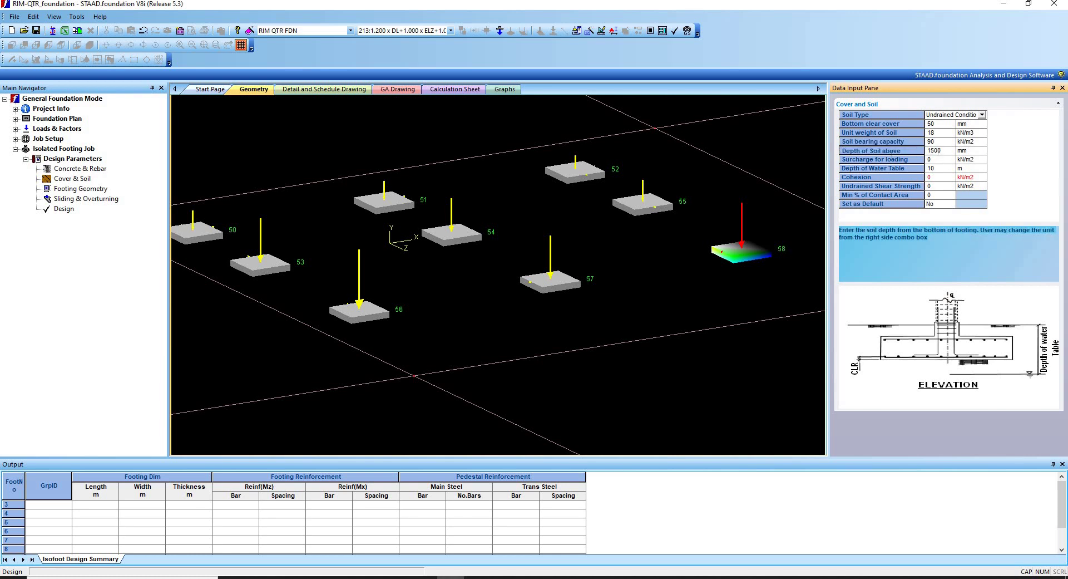
pyautogui.write('1000')
pyautogui.click(904, 160)
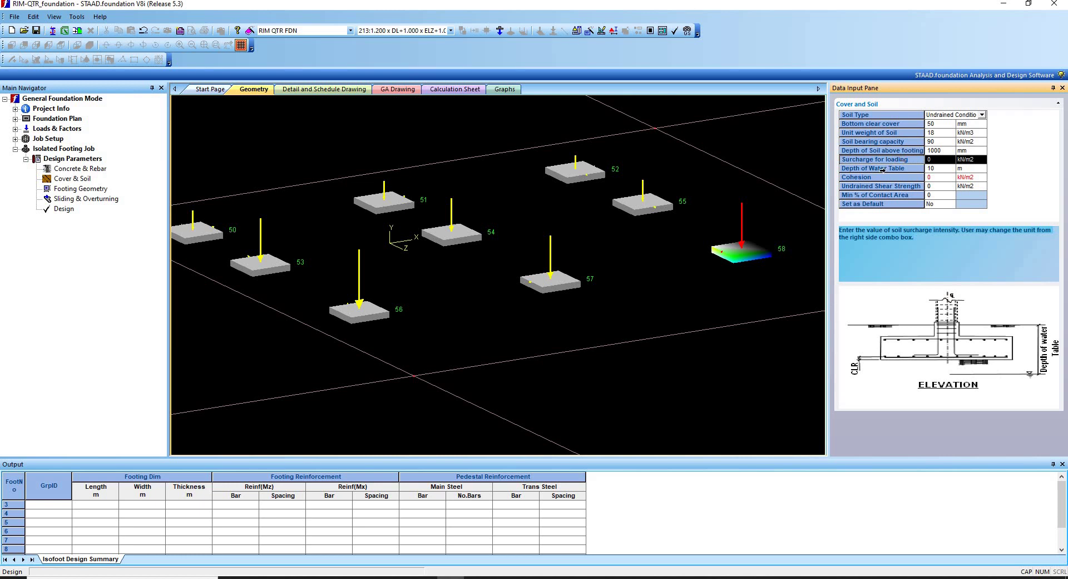
# Set the depth of water table to 1 m, and check the cohesion and undrained shear strength entries.
pyautogui.click(943, 171)
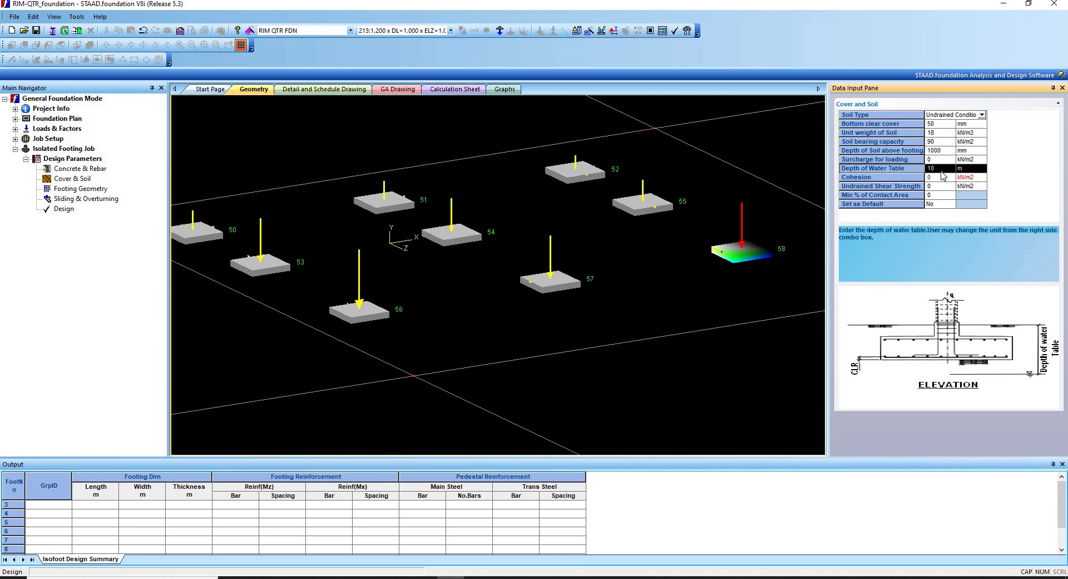
pyautogui.click(943, 175)
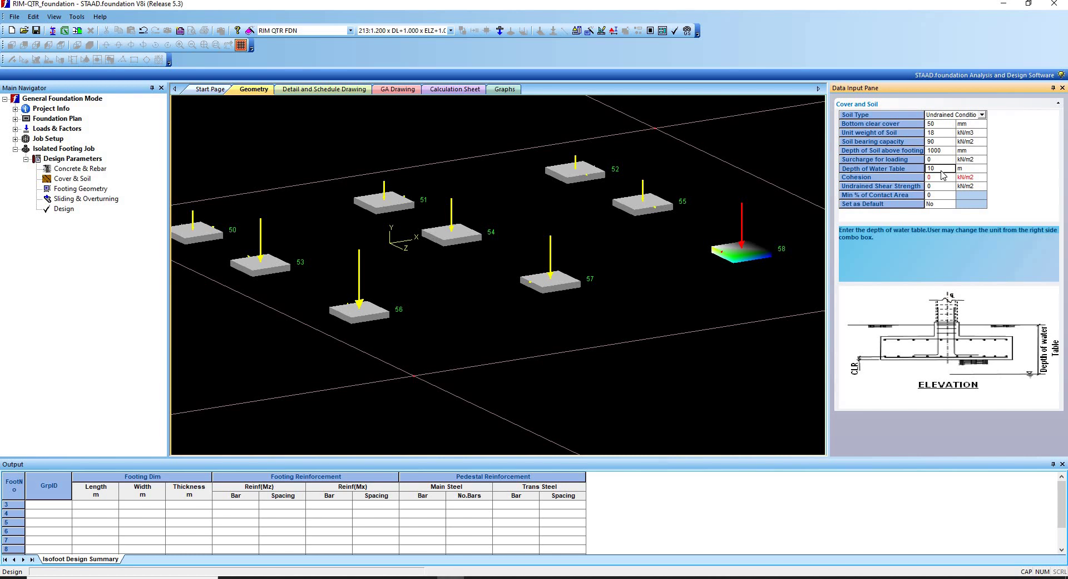
pyautogui.press('BackSpace')
pyautogui.click(913, 177)
pyautogui.click(913, 177)
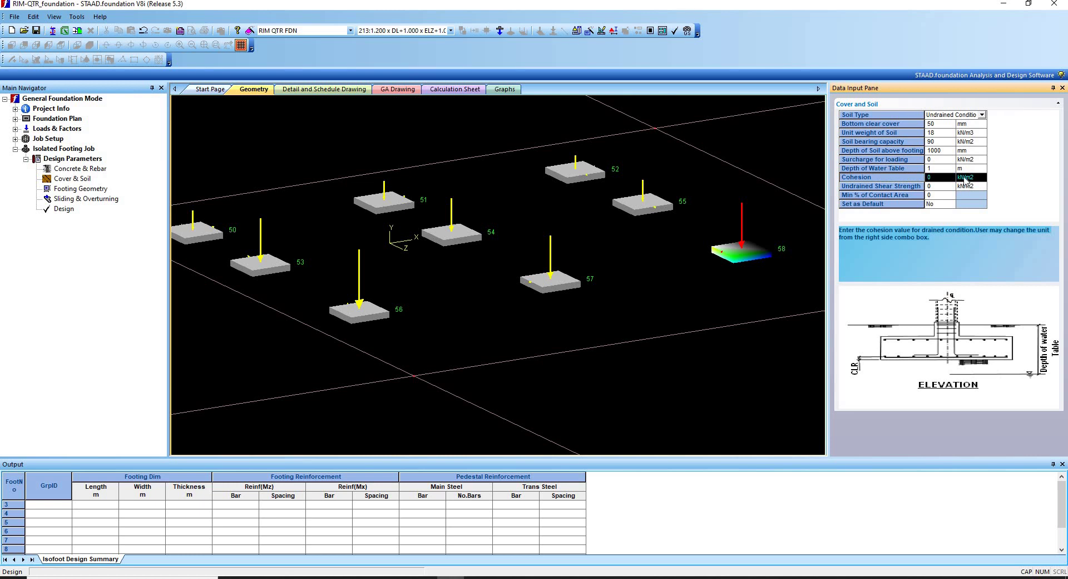
pyautogui.click(935, 178)
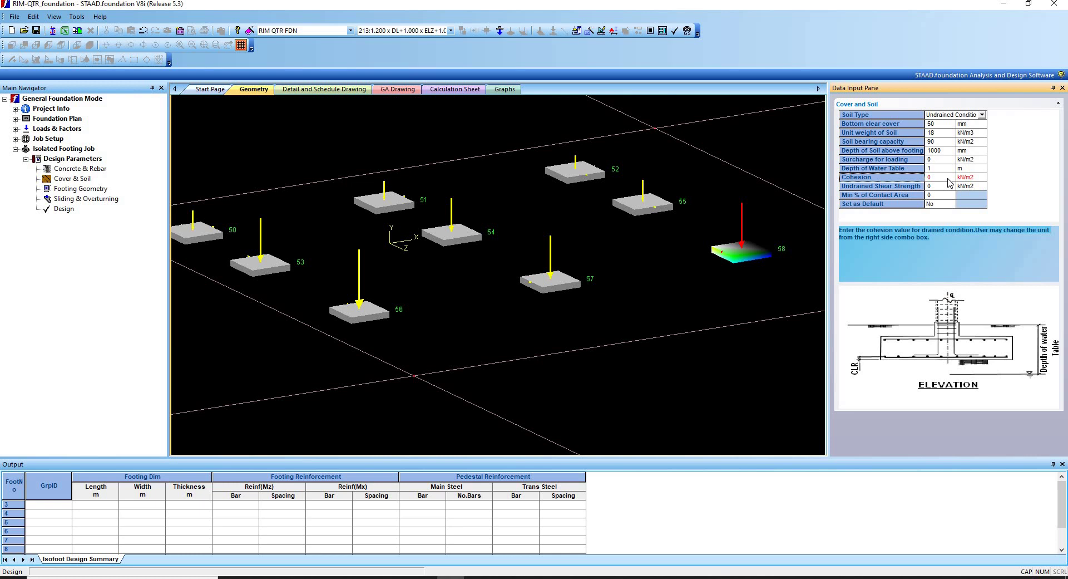
pyautogui.click(890, 186)
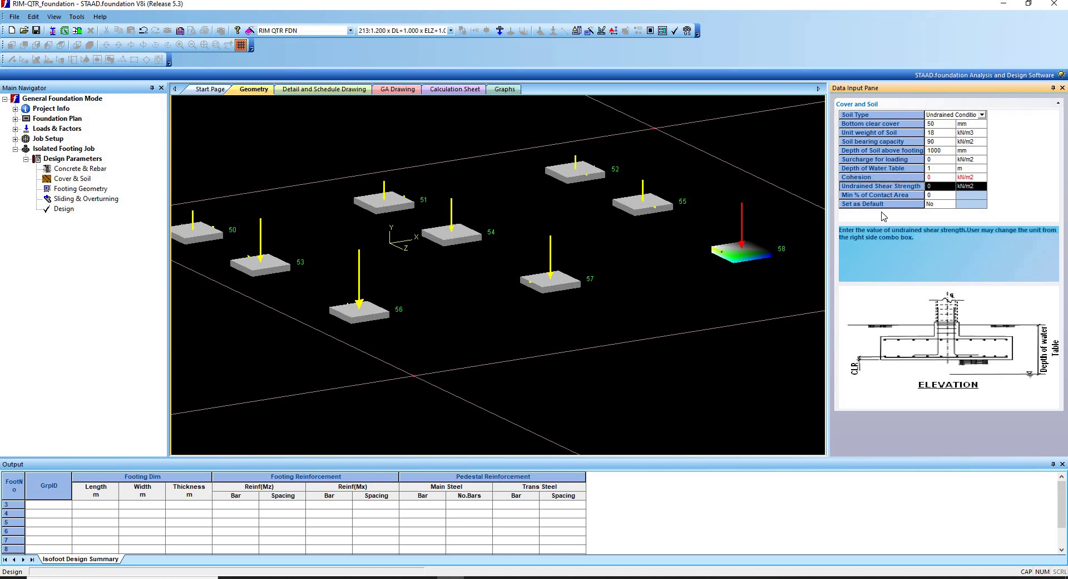
pyautogui.click(952, 205)
pyautogui.click(937, 213)
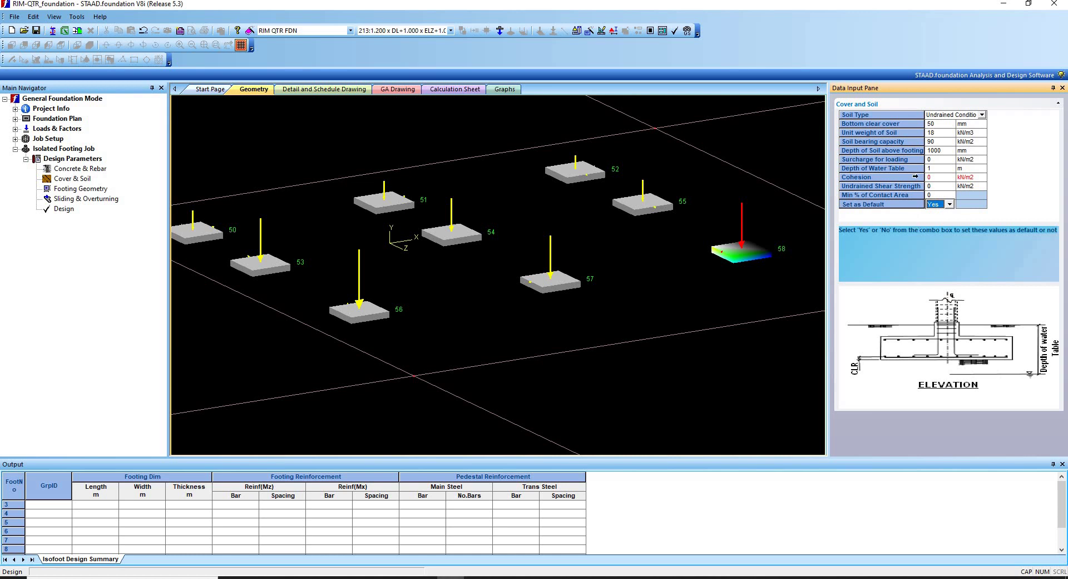
pyautogui.click(948, 205)
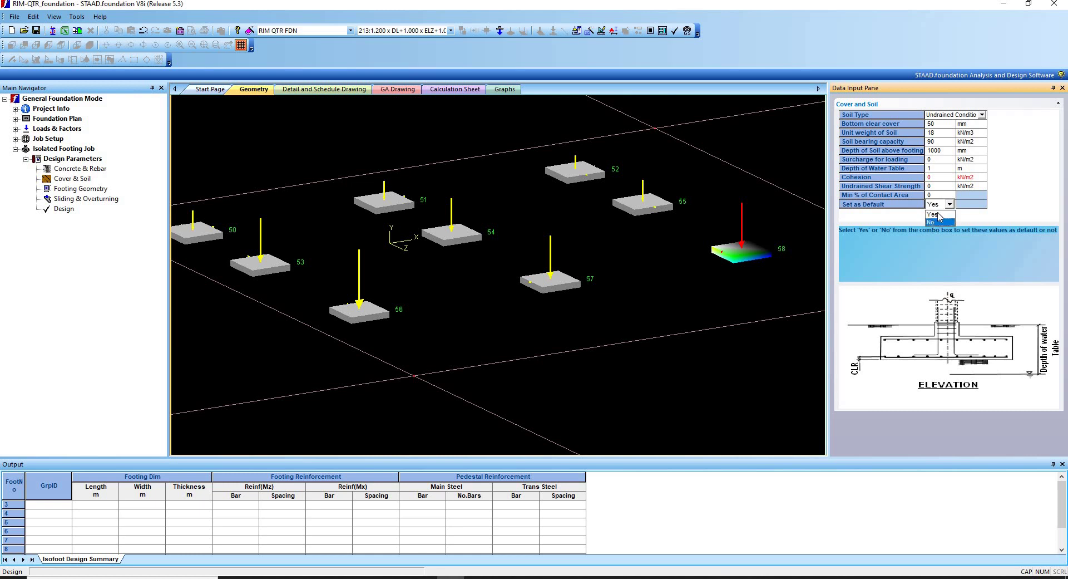
pyautogui.click(932, 222)
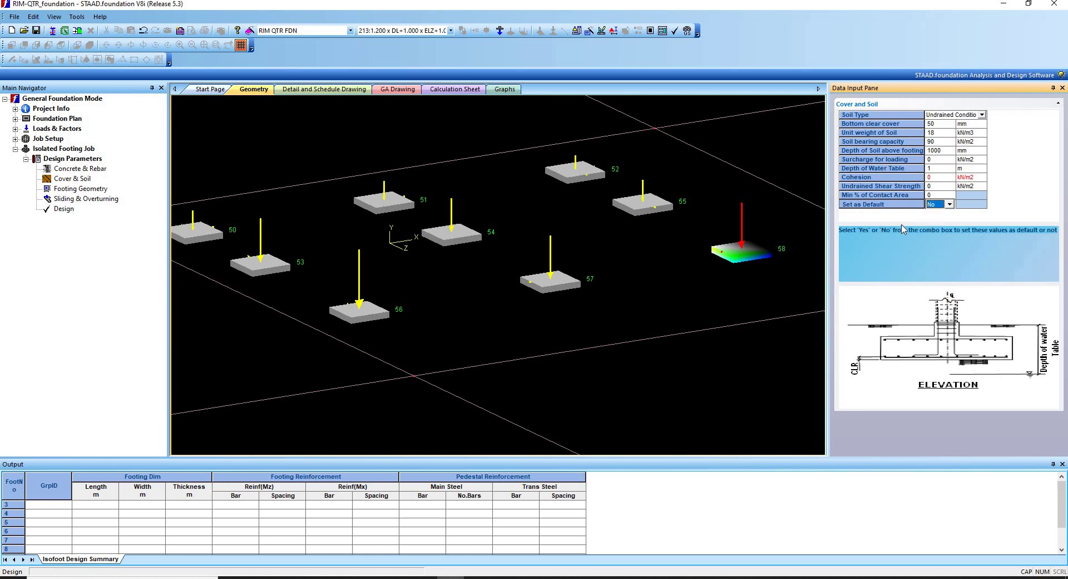
# Open the Footing Geometry parameters to go over the minimum and maximum dimensions, and accept the auto-save of the file.
pyautogui.click(73, 189)
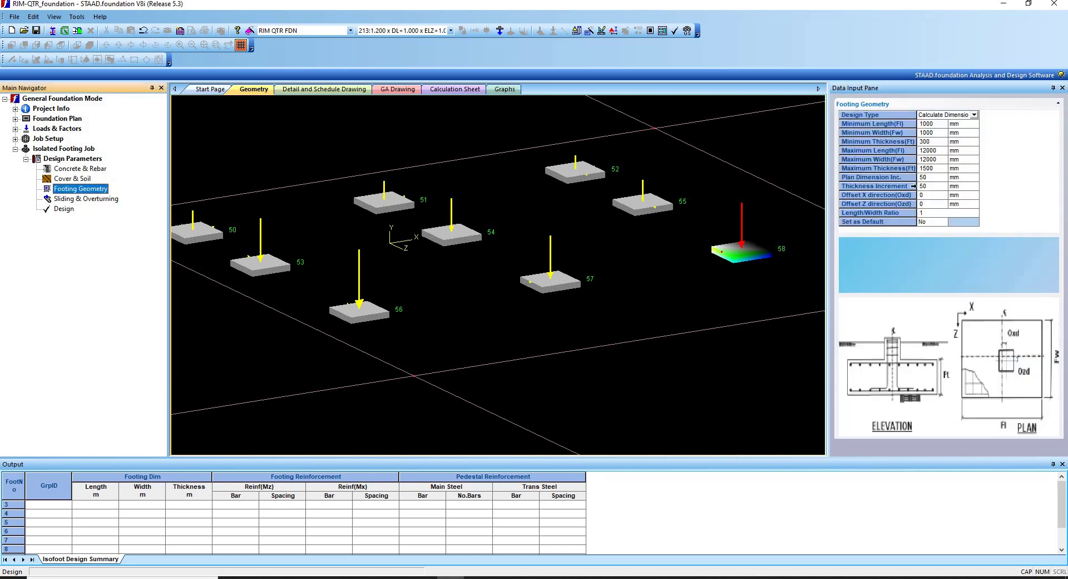
pyautogui.click(885, 125)
pyautogui.press('Down')
pyautogui.press('Down')
pyautogui.press('Down')
pyautogui.press('Down')
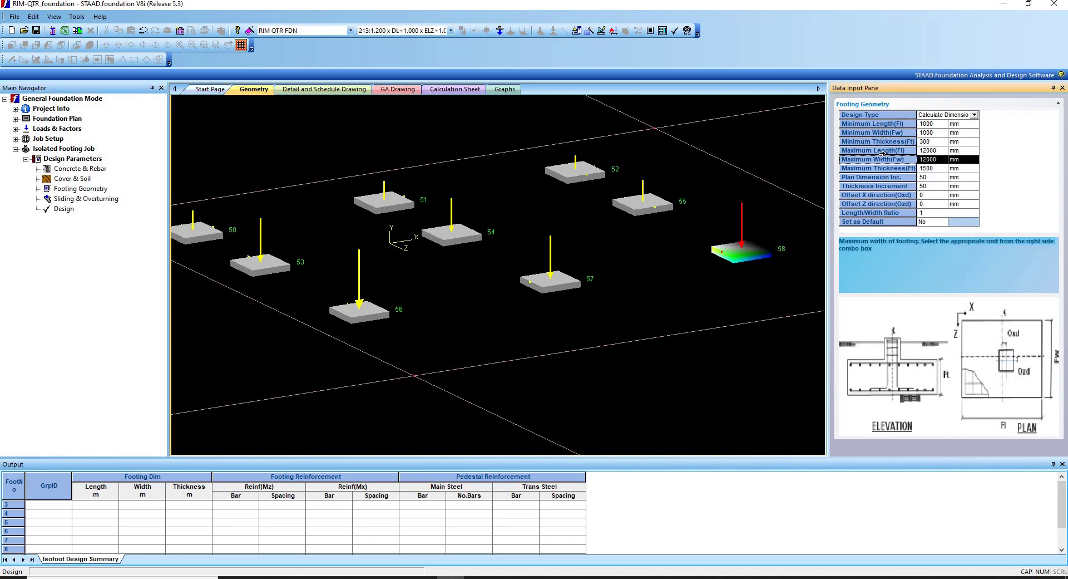
pyautogui.press('Up')
pyautogui.press('Up')
pyautogui.press('Up')
pyautogui.press('Up')
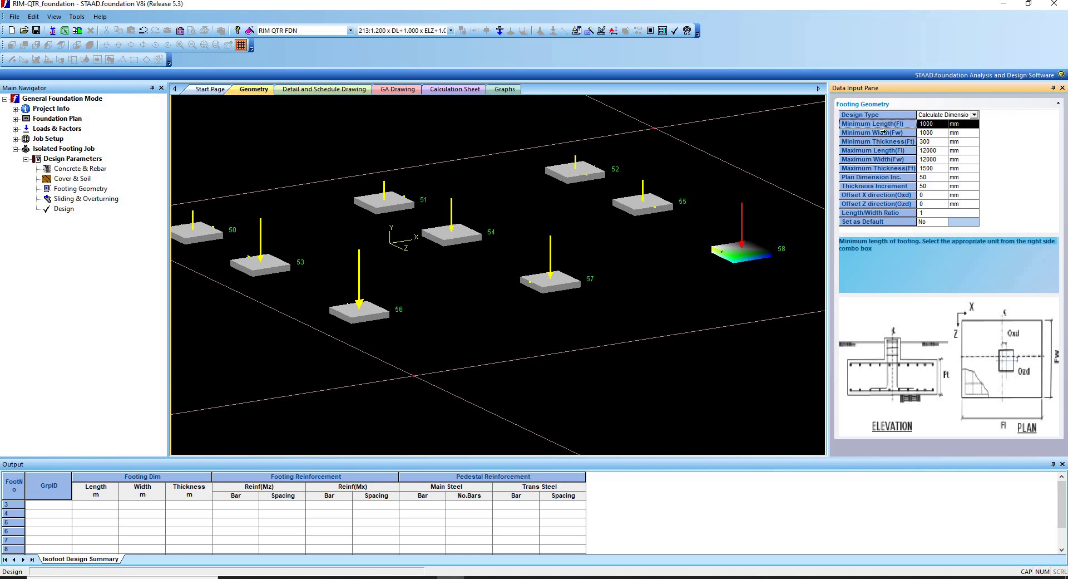
pyautogui.click(883, 132)
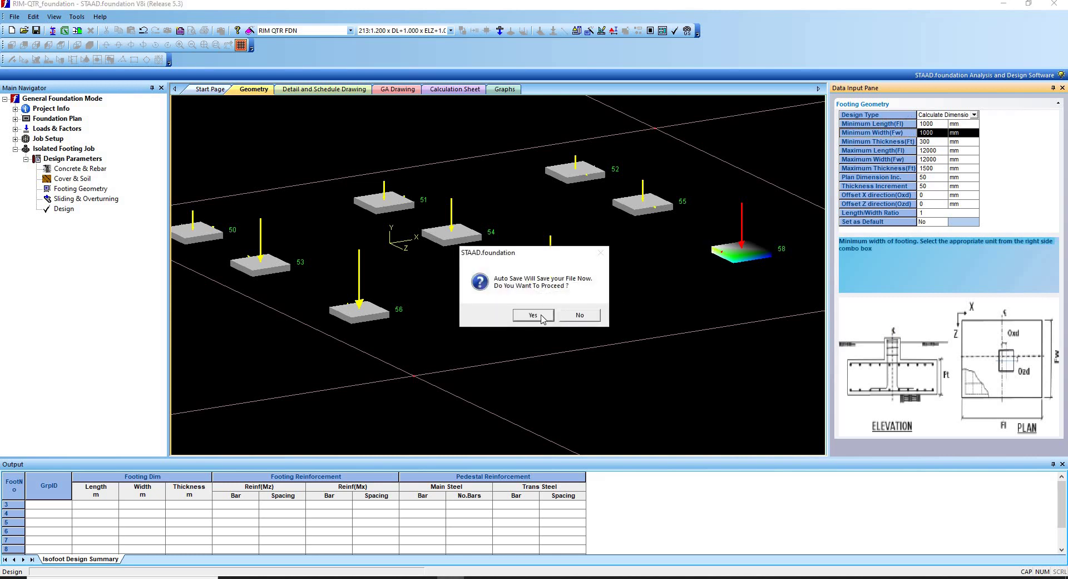
pyautogui.click(533, 315)
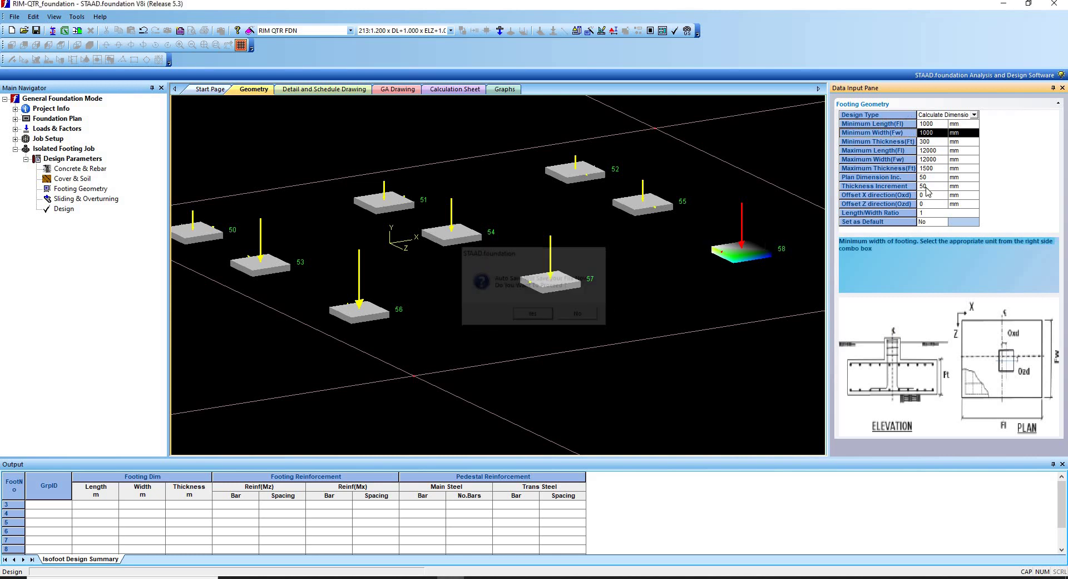
# Look through the available footing design types, such as Calculate Dimension, Set Dimension, Fixed Width and Fixed Length.
pyautogui.click(974, 115)
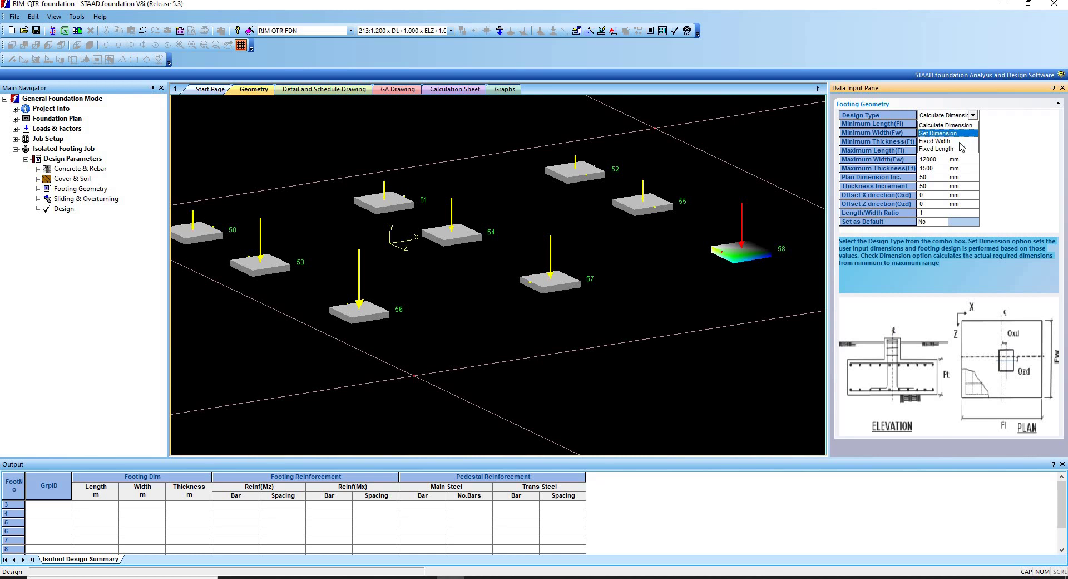
pyautogui.click(974, 116)
pyautogui.click(974, 116)
pyautogui.click(974, 116)
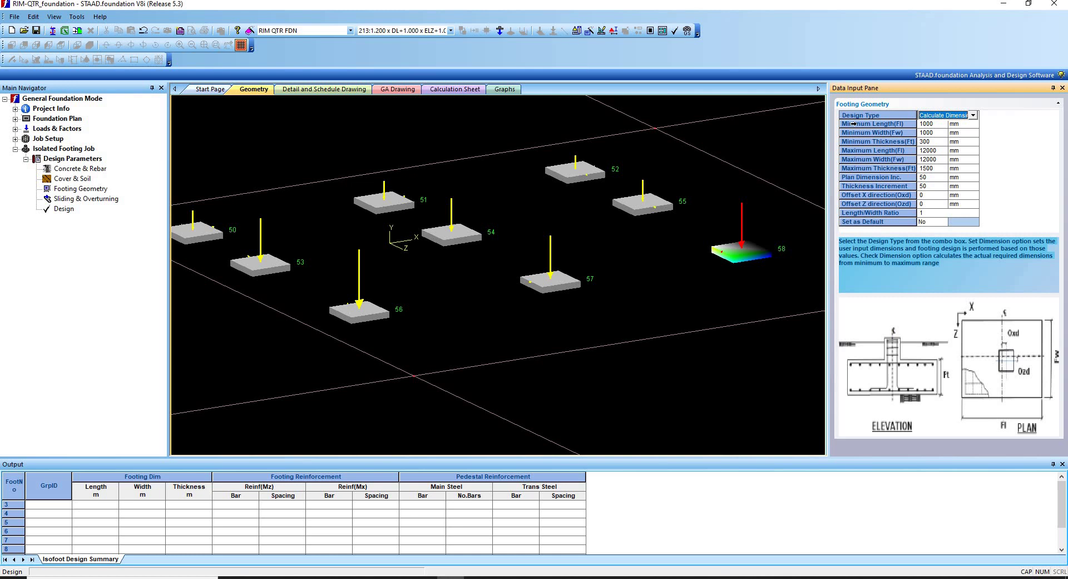
# Review the footing's minimum and maximum length, width and thickness limits, and the thickness increment.
pyautogui.click(940, 127)
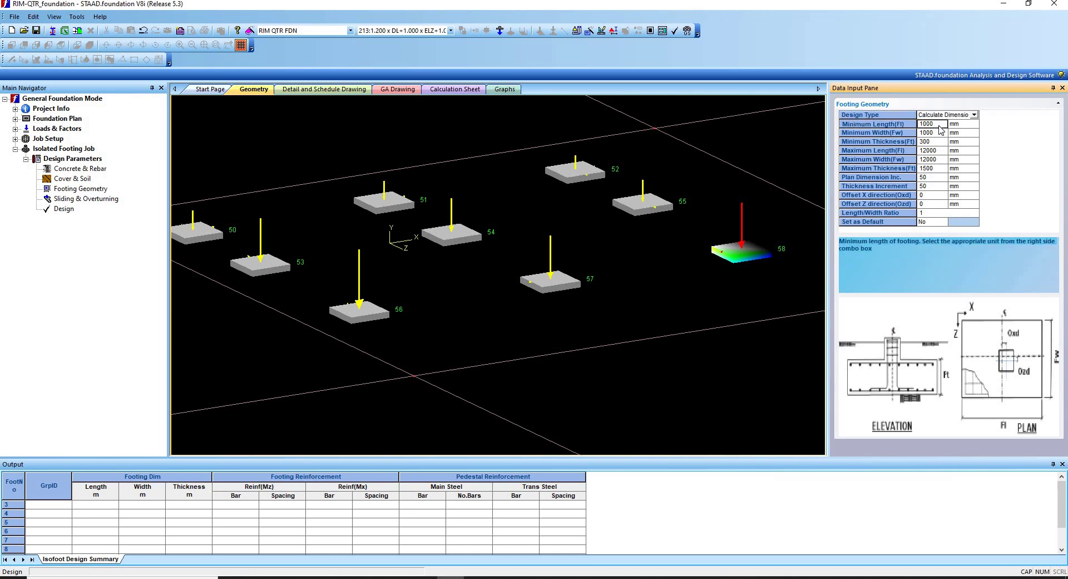
pyautogui.click(909, 134)
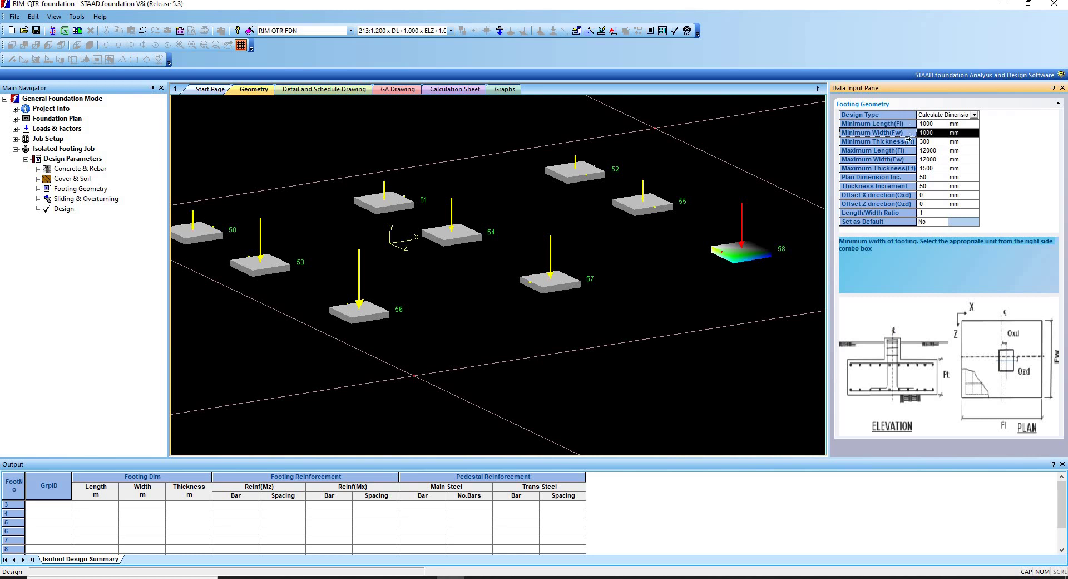
pyautogui.click(909, 141)
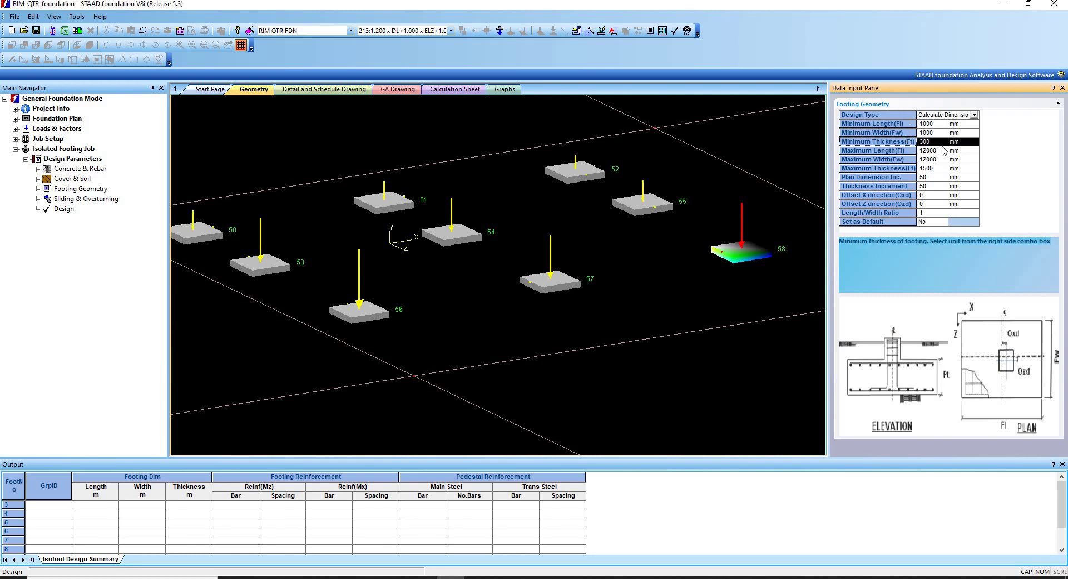
pyautogui.click(907, 150)
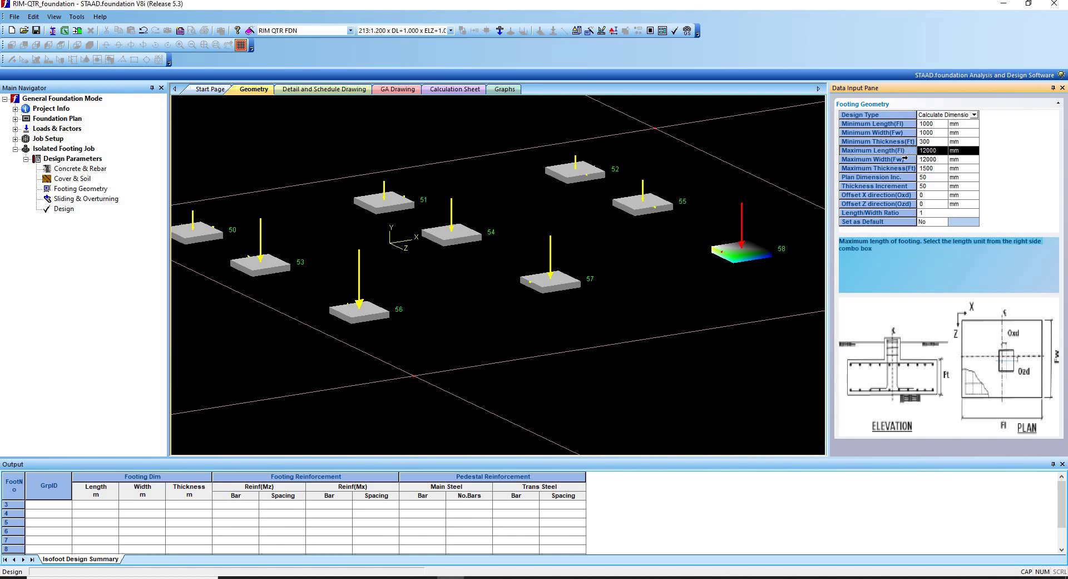
pyautogui.click(905, 159)
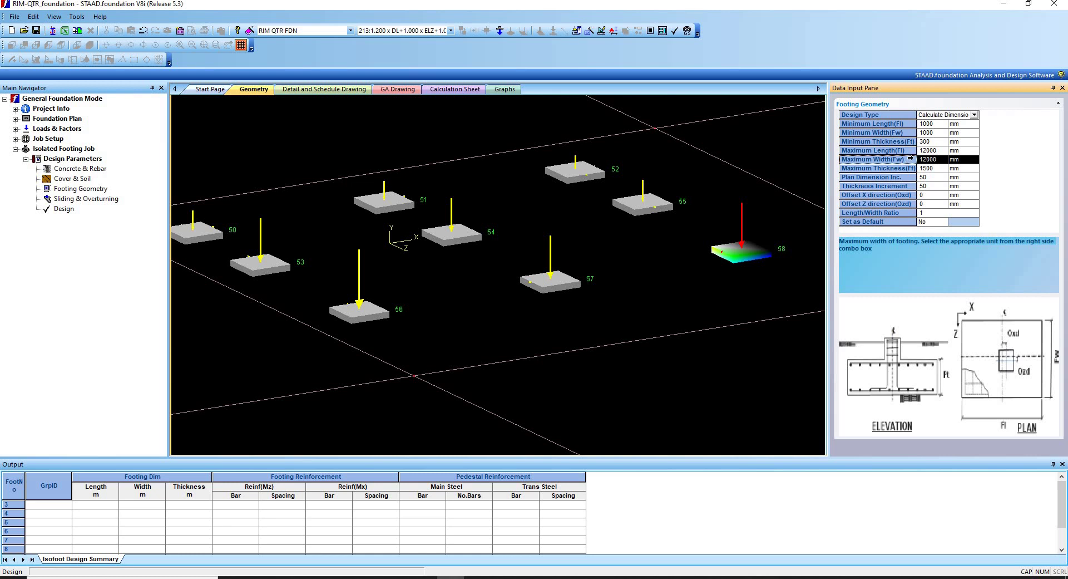
pyautogui.click(889, 170)
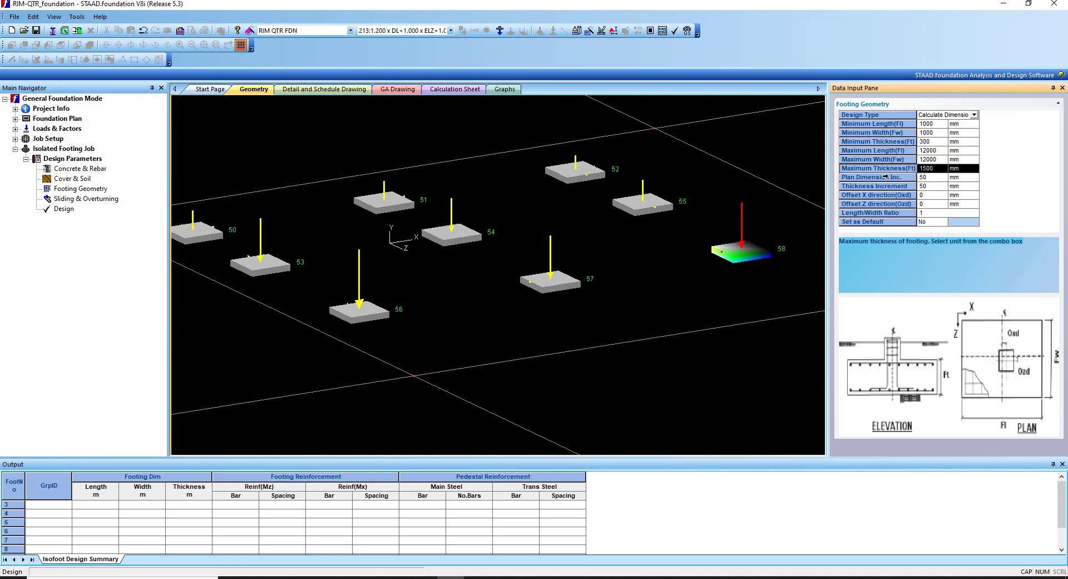
pyautogui.click(885, 186)
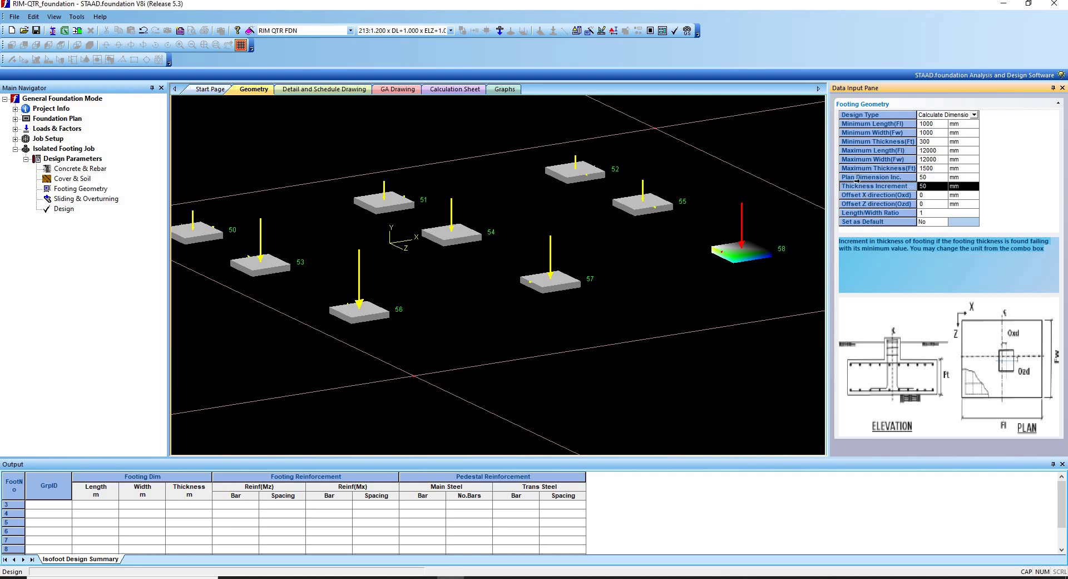
# Set the current footing geometry values as default by choosing Yes.
pyautogui.click(942, 223)
pyautogui.click(942, 223)
pyautogui.click(927, 238)
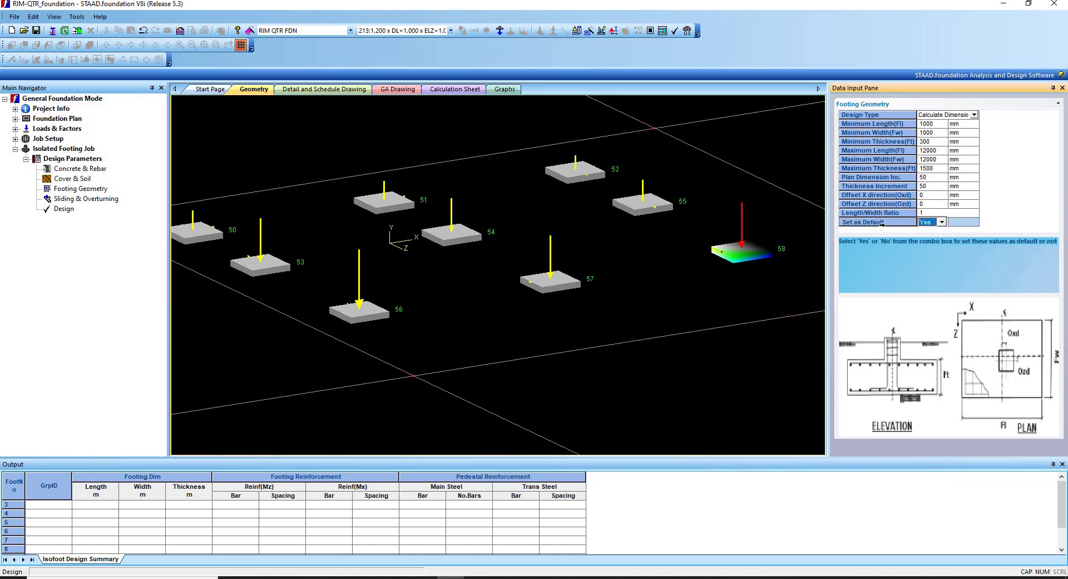
# Open the Sliding & Overturning parameters and review the coefficient of friction and the safety factors against sliding and overturning.
pyautogui.click(83, 199)
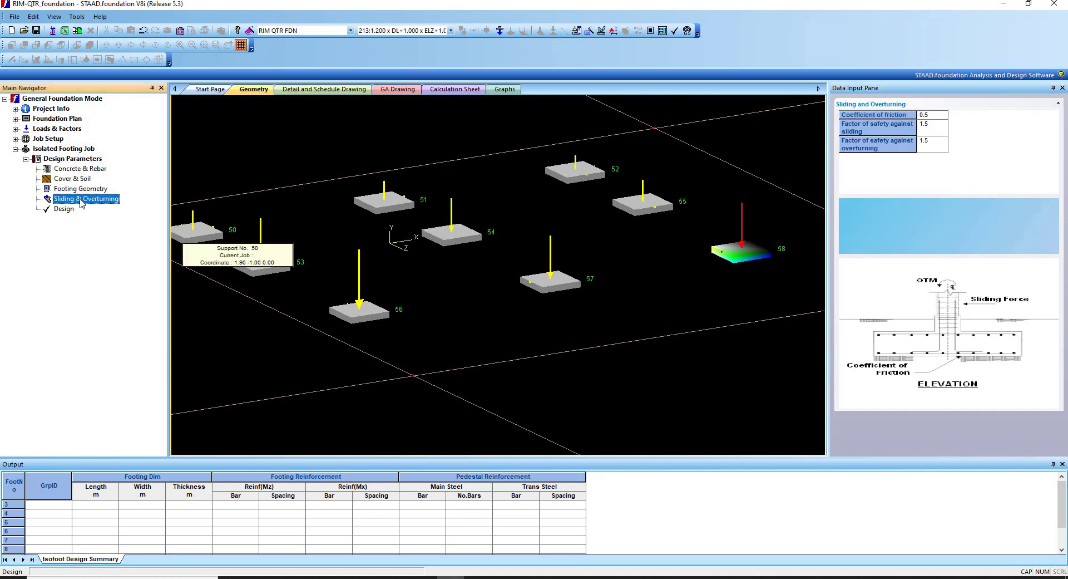
pyautogui.click(934, 116)
pyautogui.click(935, 149)
pyautogui.click(937, 131)
pyautogui.press('Down')
pyautogui.click(941, 116)
pyautogui.press('Down')
pyautogui.press('Down')
pyautogui.press('Down')
pyautogui.press('Down')
pyautogui.press('Down')
pyautogui.press('Down')
pyautogui.press('Down')
pyautogui.press('Down')
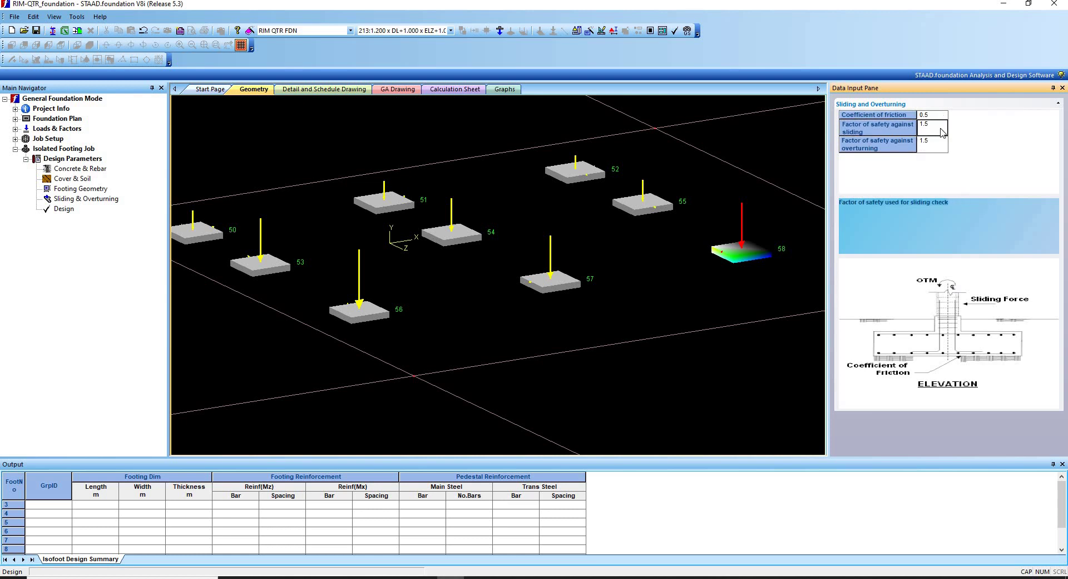
pyautogui.press('Down')
pyautogui.press('Down')
pyautogui.press('Up')
# Run the analysis and design of the isolated footing job.
pyautogui.click(65, 209)
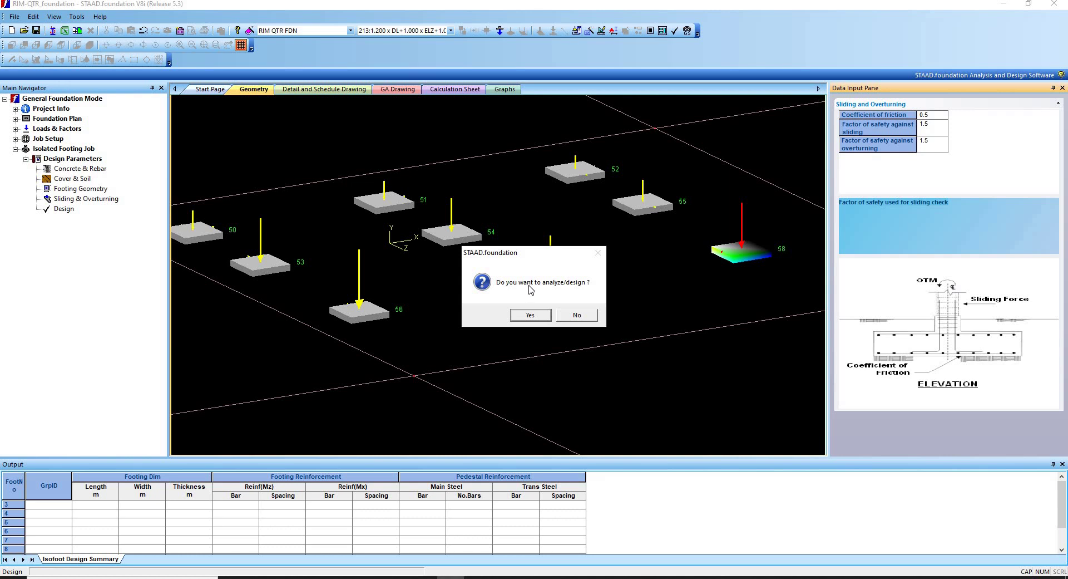
pyautogui.click(530, 315)
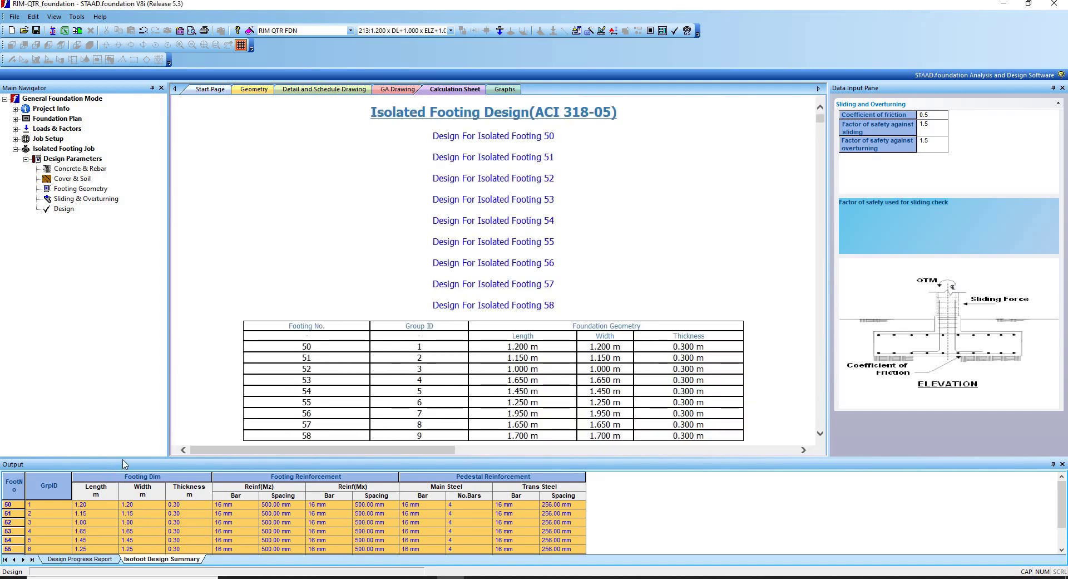
# Enlarge the output area to show the whole isolated footing design summary, and inspect individual footing rows.
pyautogui.moveTo(125, 455); pyautogui.dragTo(125, 425)
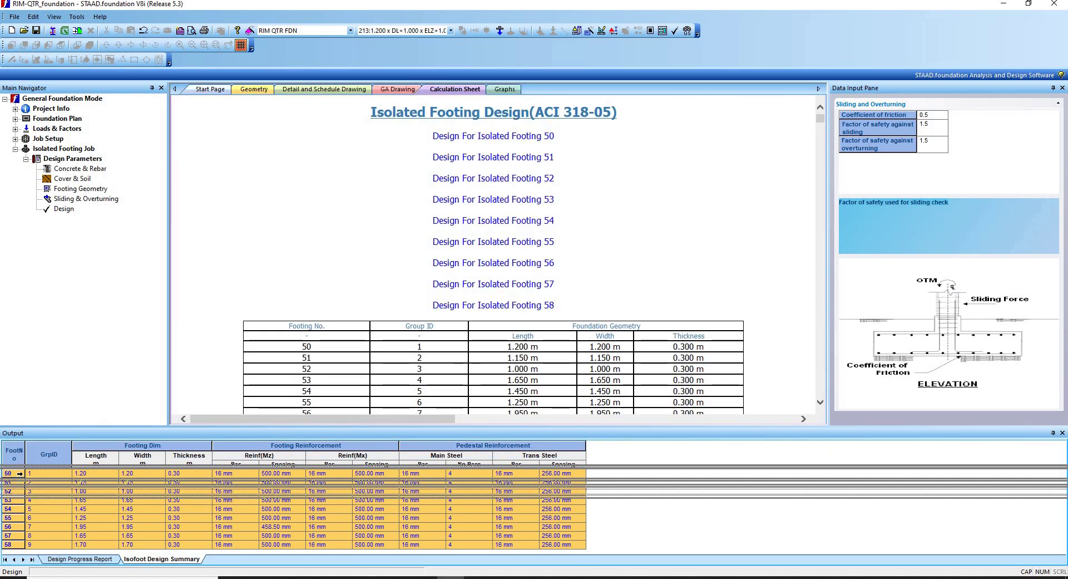
pyautogui.click(20, 474)
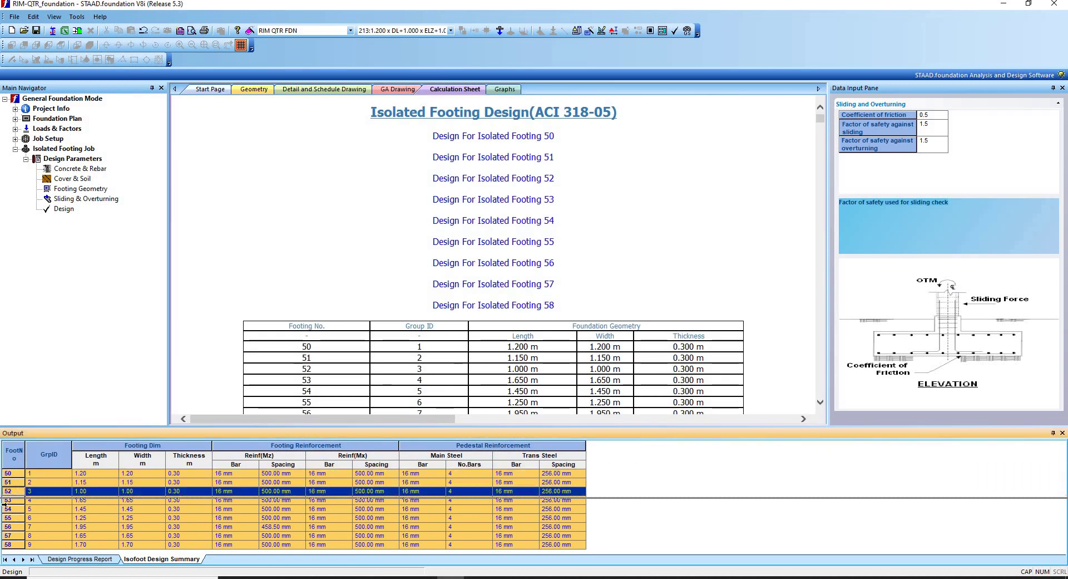
pyautogui.click(8, 509)
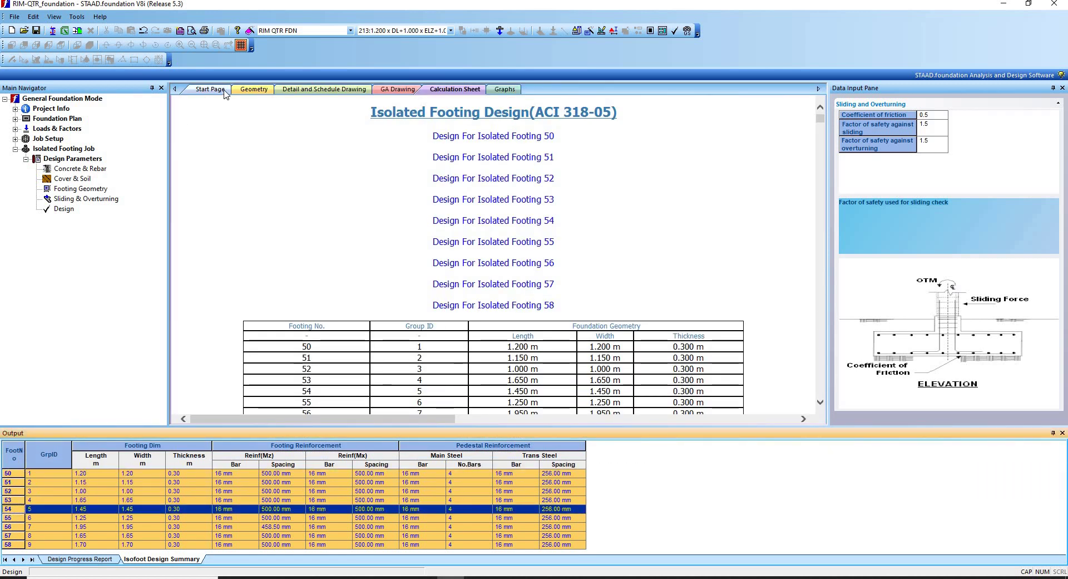
# Look over the footings in the 3D geometry with footing 54 deselected, and view the schedule and GA drawings.
pyautogui.click(253, 89)
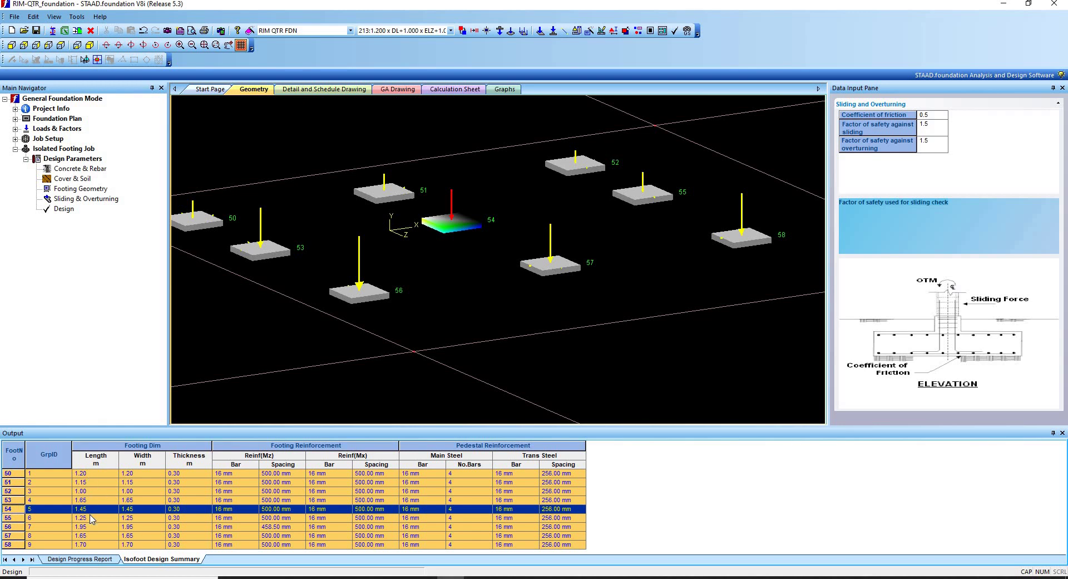
pyautogui.click(281, 151)
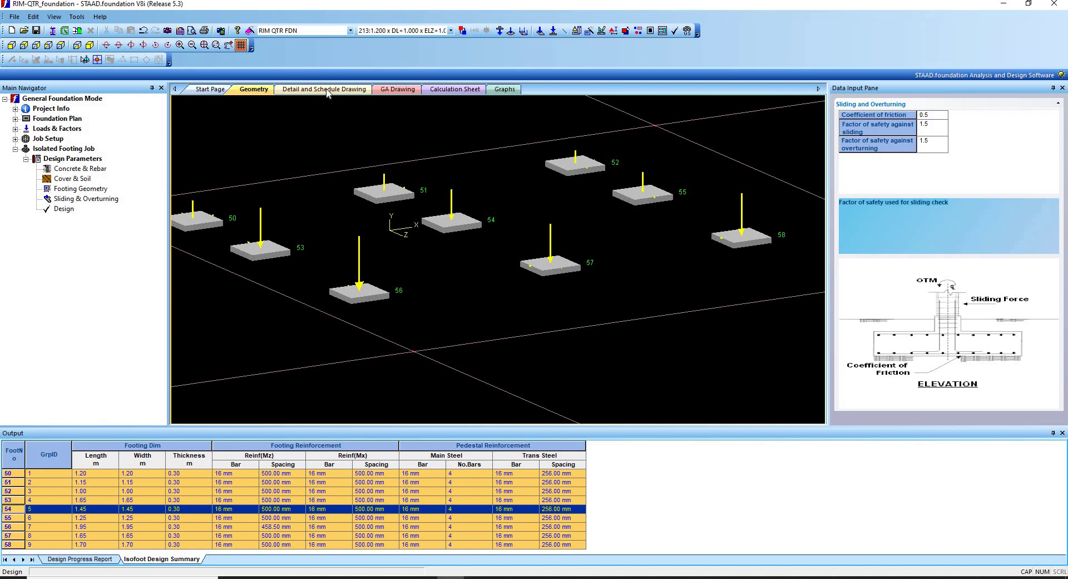
pyautogui.click(326, 90)
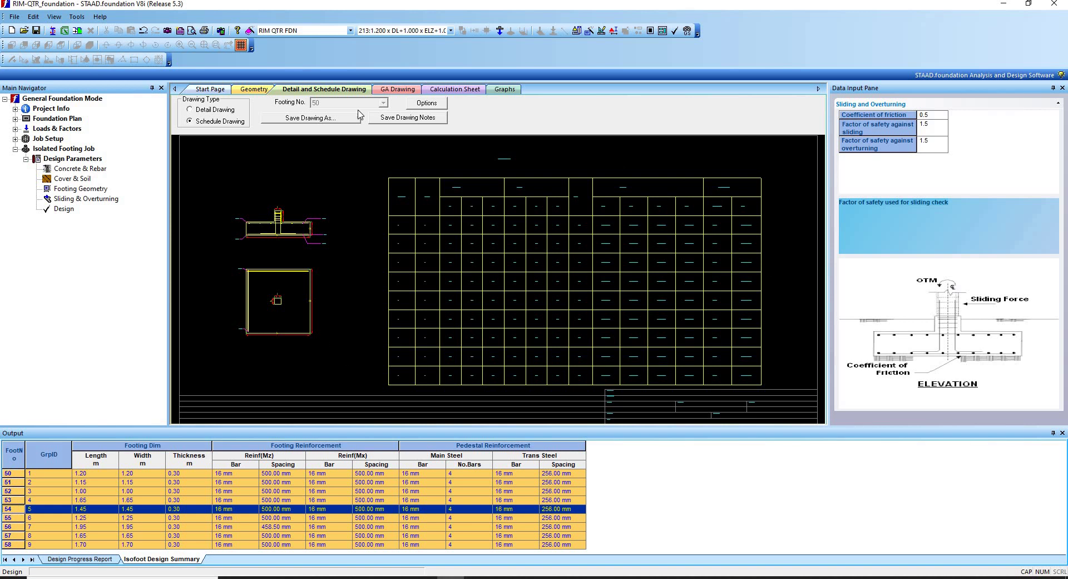
pyautogui.click(393, 92)
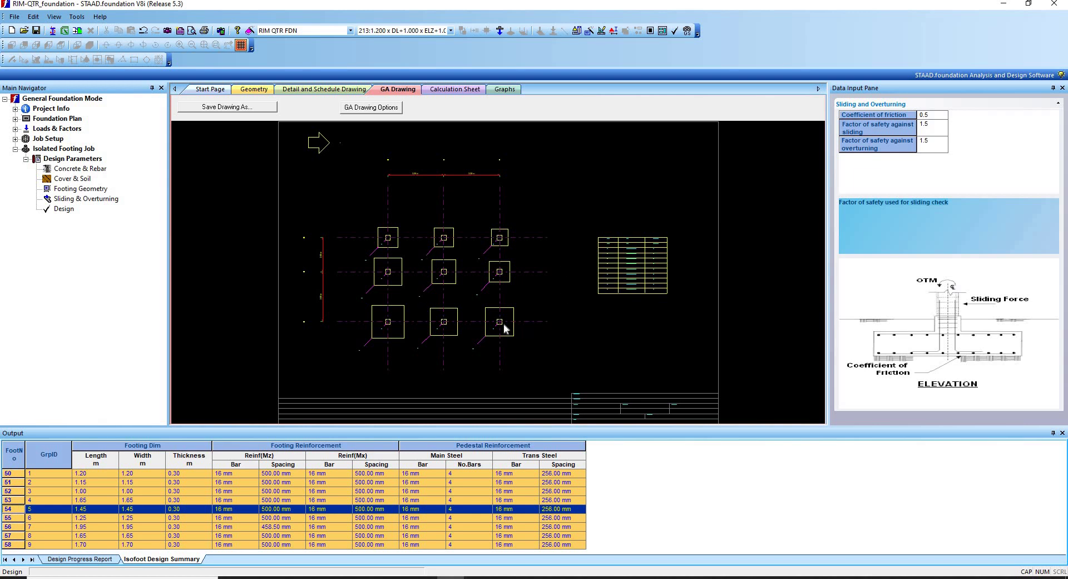
# Open the calculation sheet for Isolated Footing 50 and examine its input values and the service and strength level load combinations.
pyautogui.click(455, 89)
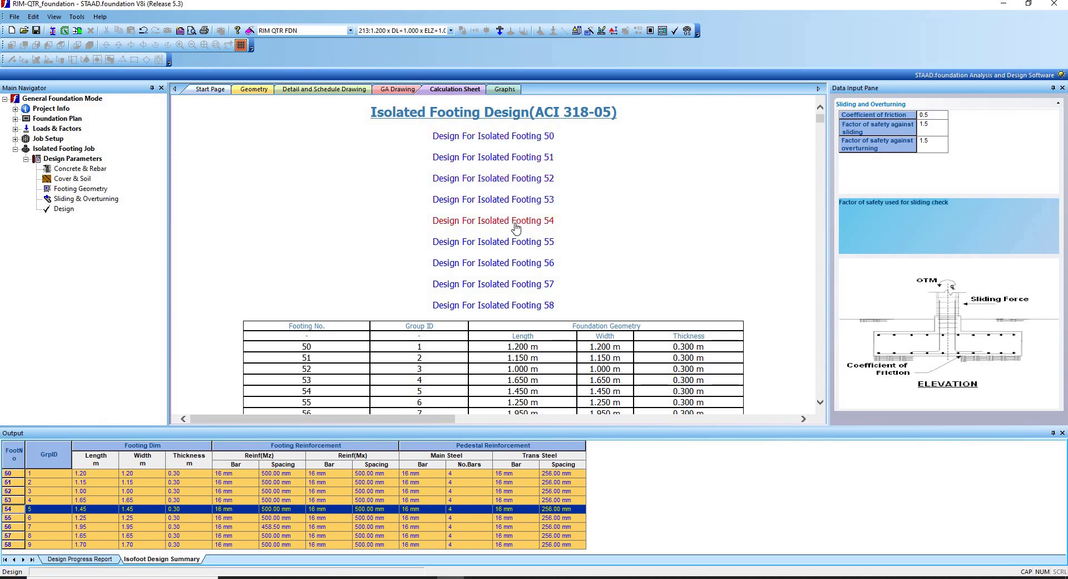
pyautogui.click(521, 139)
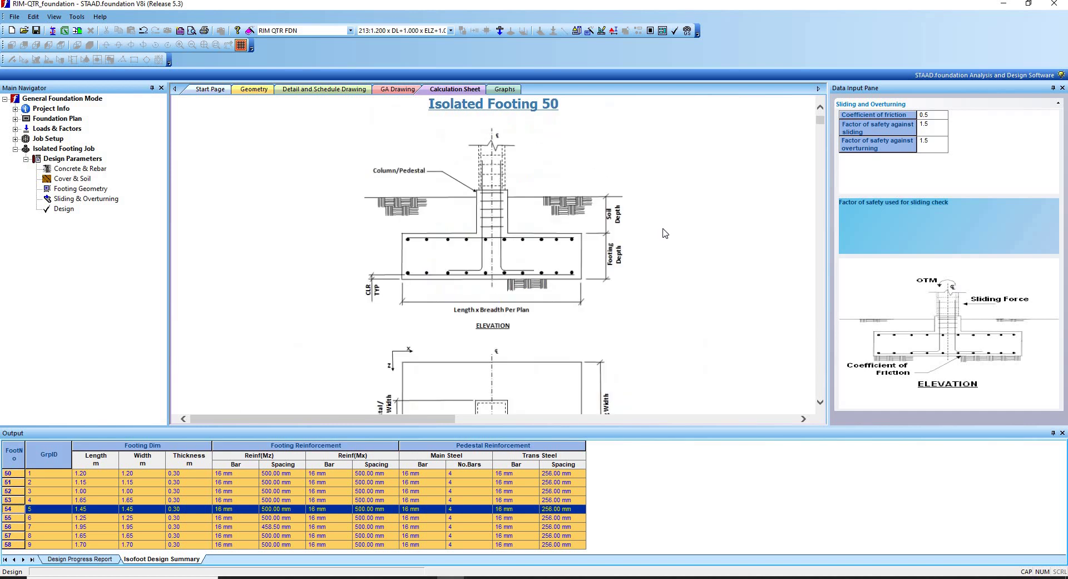
pyautogui.scroll(-15, 662, 262)
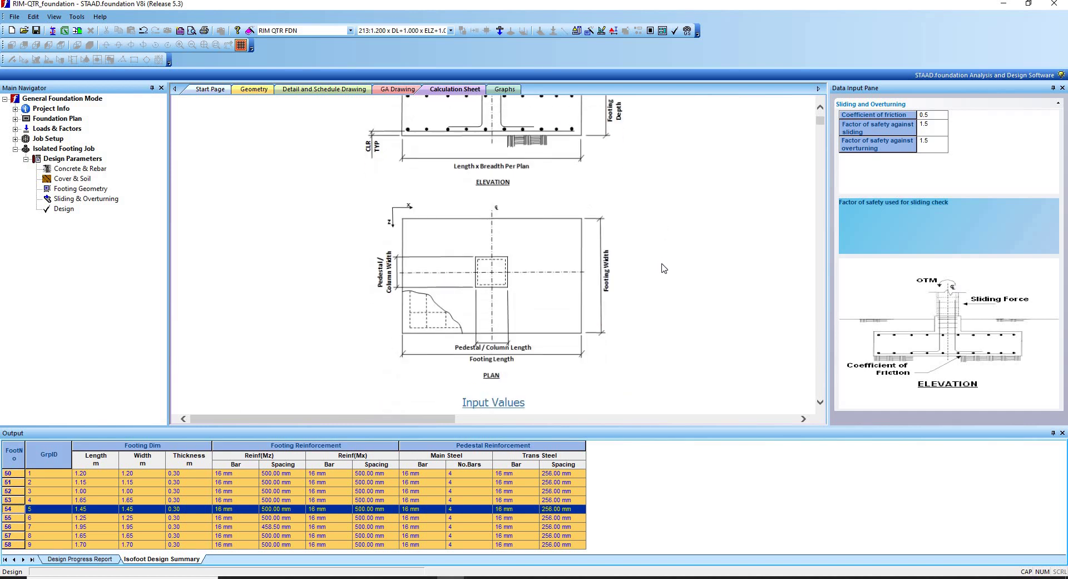
pyautogui.scroll(-15, 662, 274)
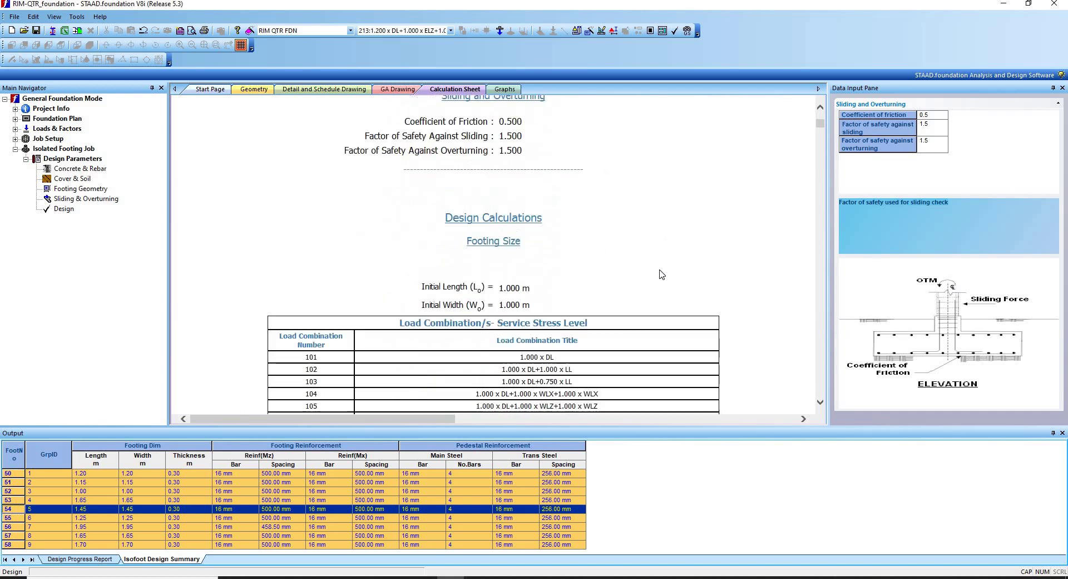
pyautogui.scroll(-5, 558, 203)
pyautogui.scroll(5, 550, 223)
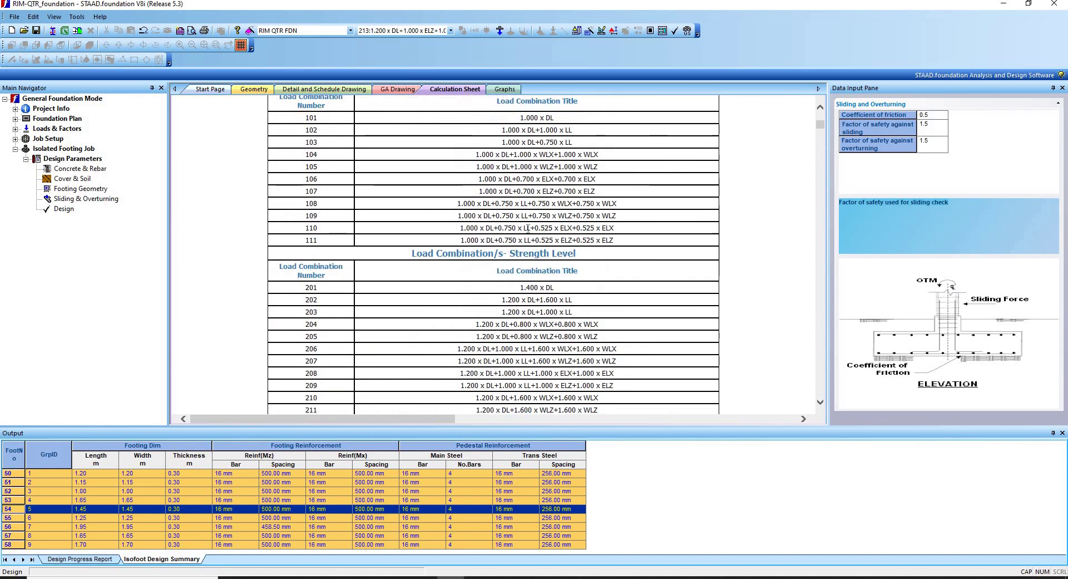
pyautogui.scroll(1, 544, 229)
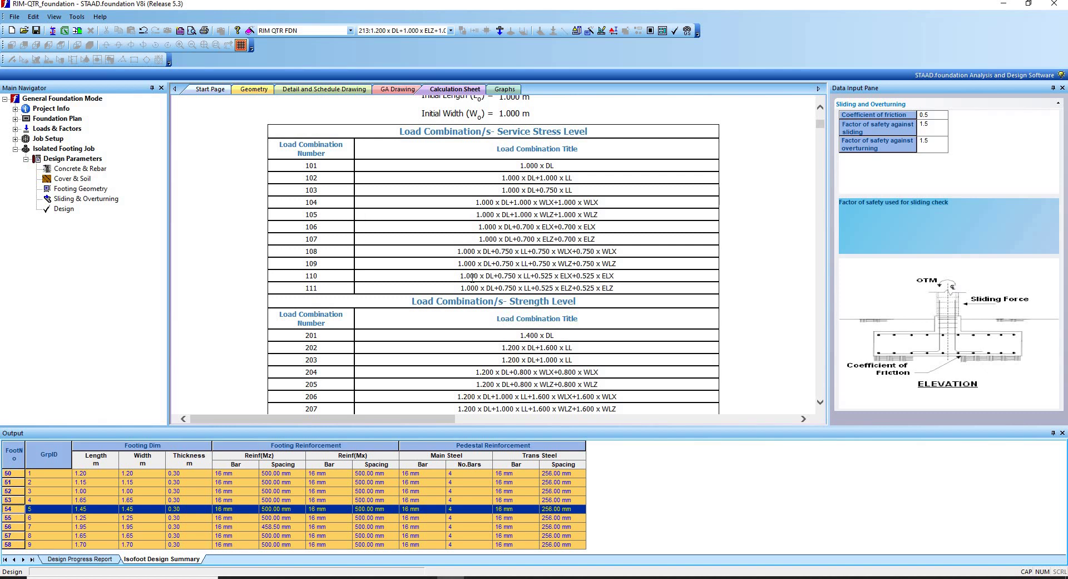
pyautogui.scroll(-1, 474, 281)
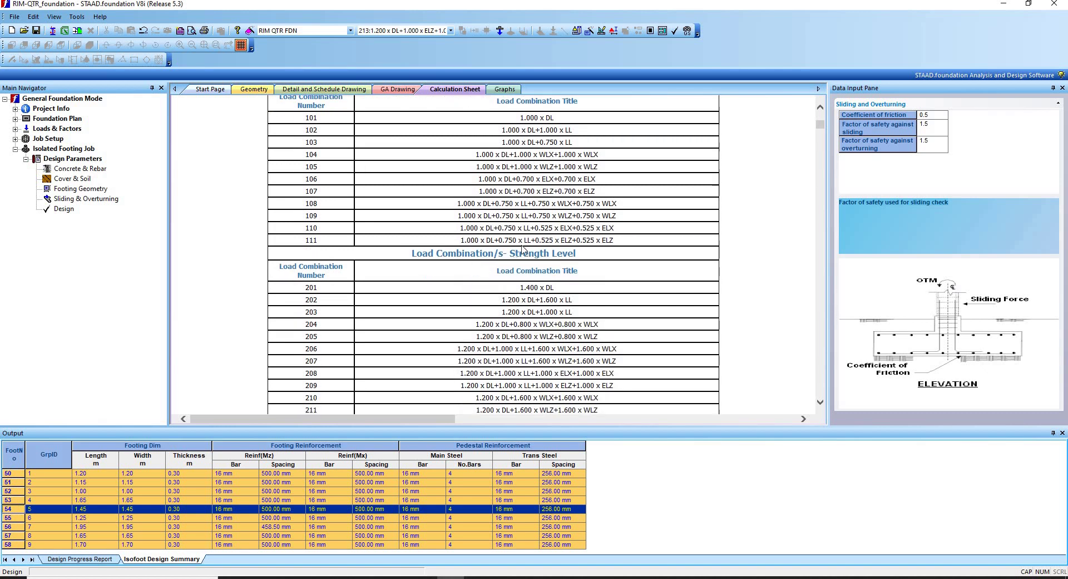
pyautogui.scroll(-1, 515, 253)
pyautogui.scroll(-1, 515, 254)
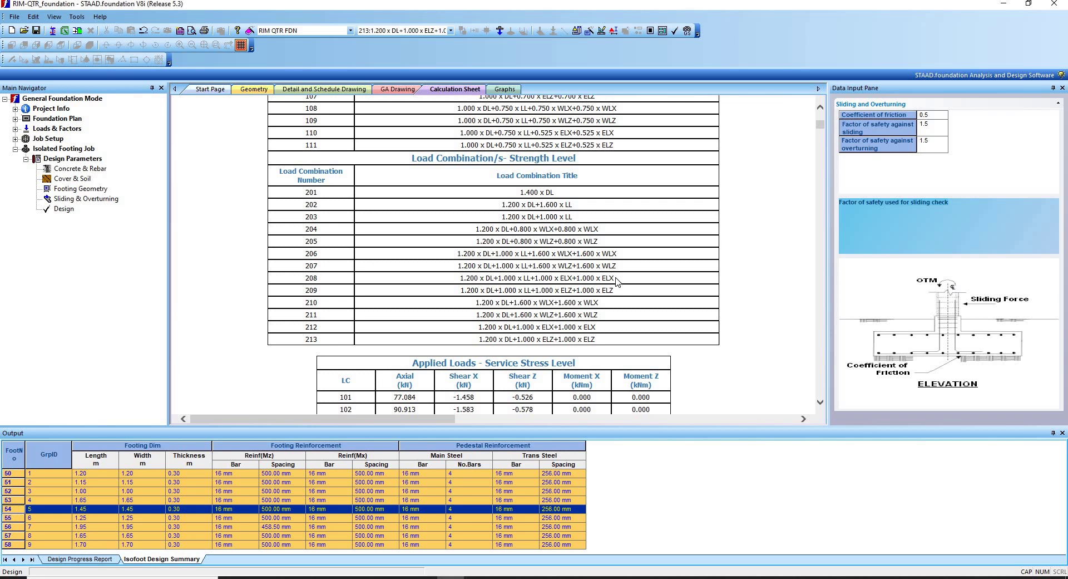
# Examine the applied loads, final footing size and sliding and overturning factors of safety calculated for footing 50.
pyautogui.scroll(-1, 617, 281)
pyautogui.scroll(-7, 580, 278)
pyautogui.scroll(-7, 579, 279)
pyautogui.scroll(-12, 584, 244)
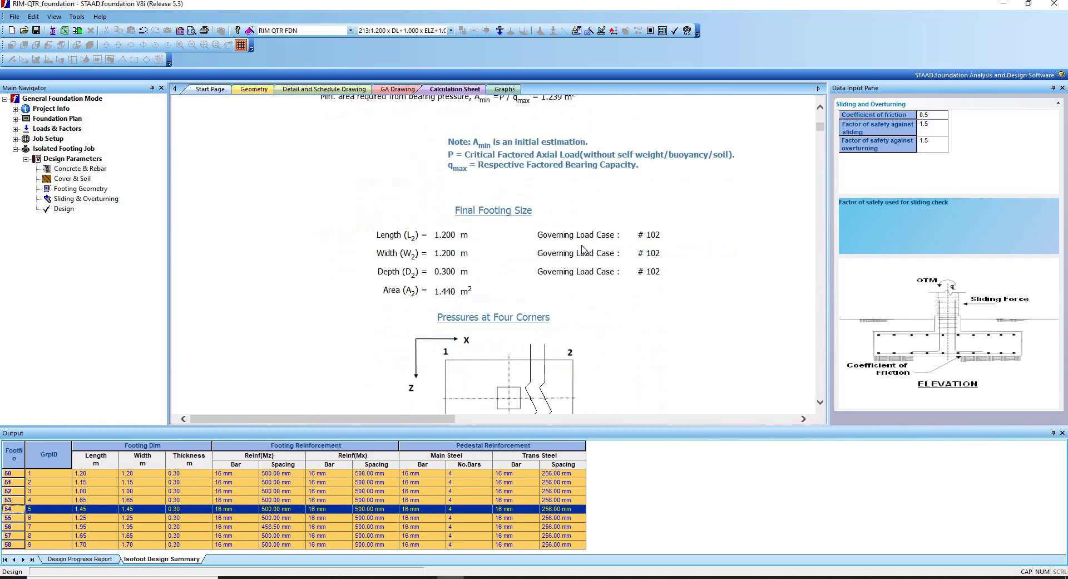
pyautogui.scroll(-10, 582, 257)
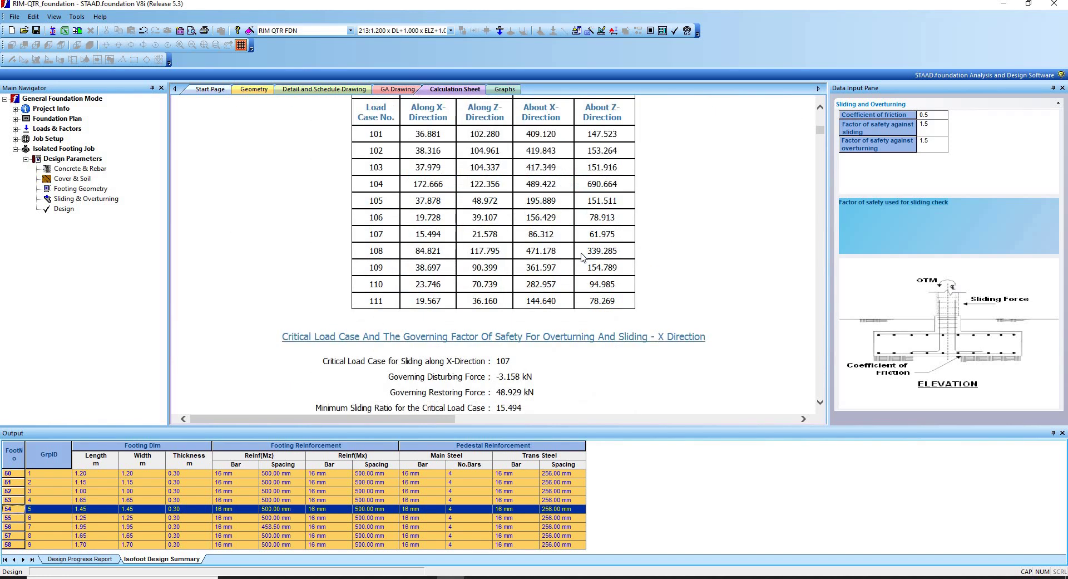
# Examine the punching shear check and the flexural reinforcement calculation along the X direction for footing 50.
pyautogui.scroll(-15, 583, 257)
pyautogui.scroll(-5, 581, 261)
pyautogui.scroll(4, 664, 274)
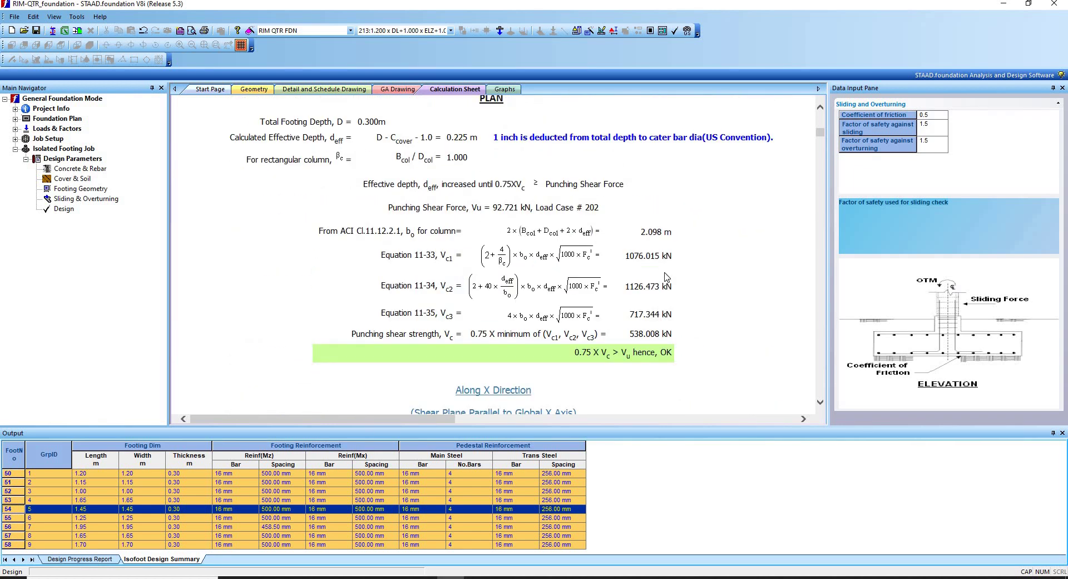
pyautogui.scroll(-8, 662, 278)
pyautogui.scroll(3, 662, 278)
pyautogui.scroll(-10, 449, 275)
pyautogui.scroll(-3, 355, 100)
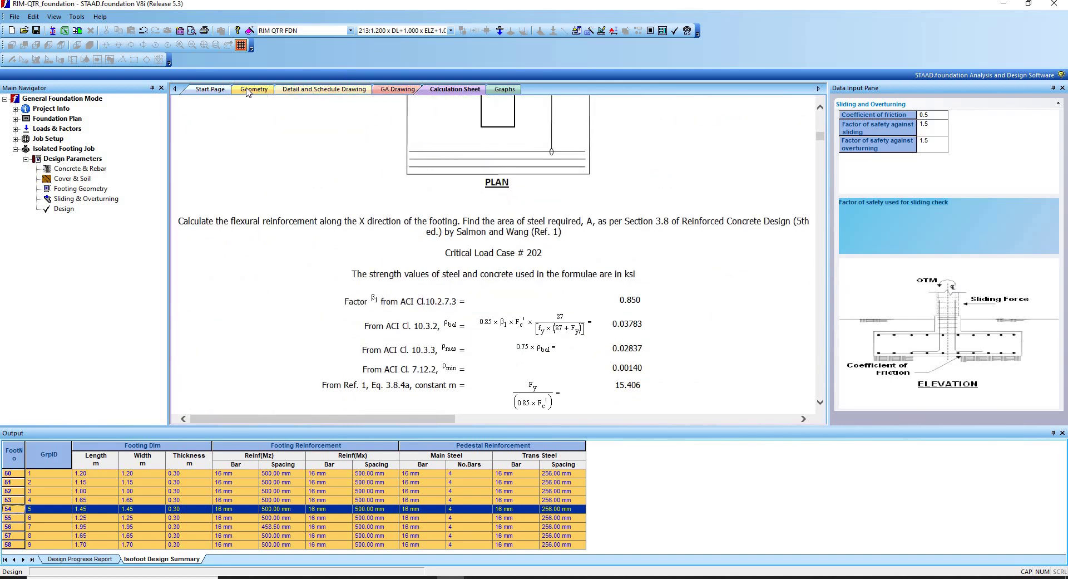
# Revisit the schedule and GA drawings, and return to the punching shear check in the calculation sheet.
pyautogui.click(324, 89)
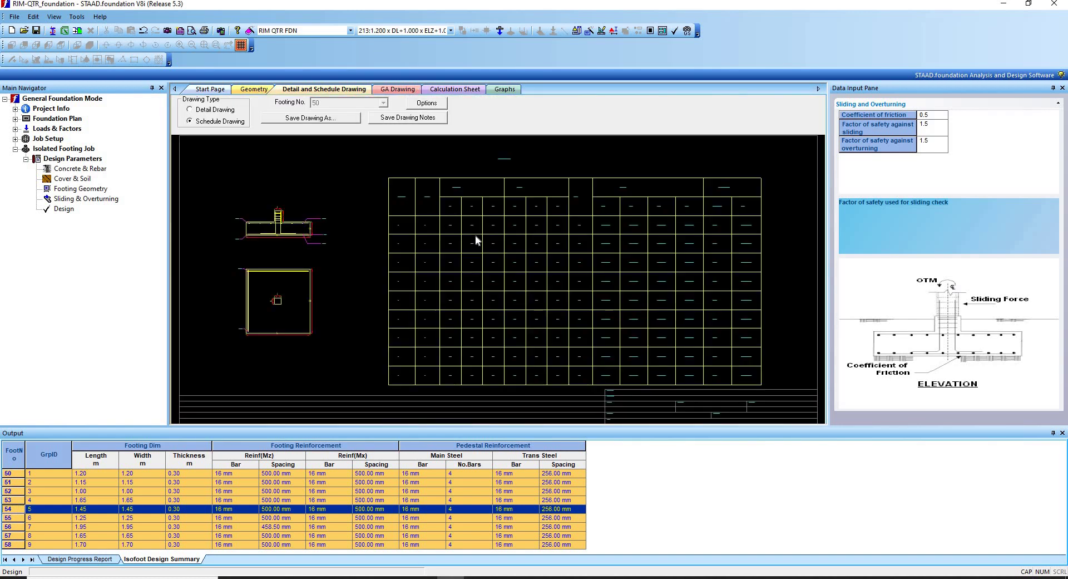
pyautogui.click(398, 89)
pyautogui.click(445, 91)
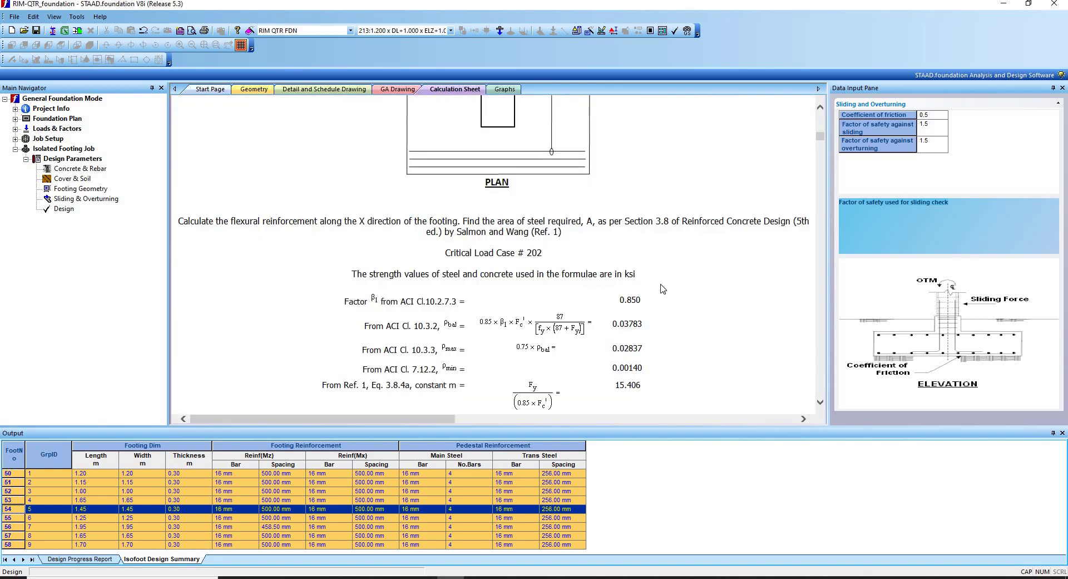
pyautogui.scroll(10, 662, 288)
pyautogui.scroll(10, 662, 289)
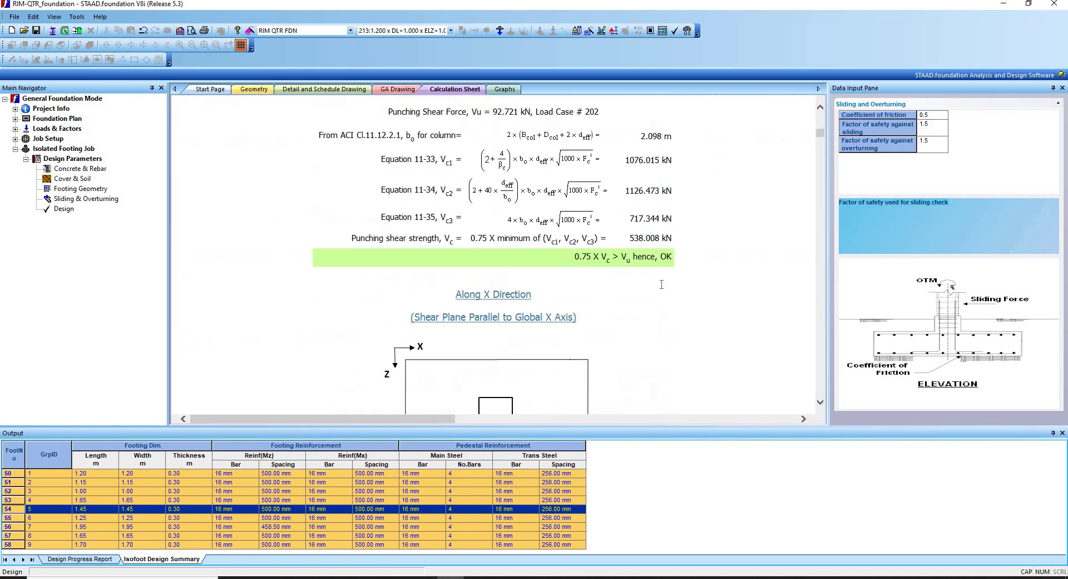